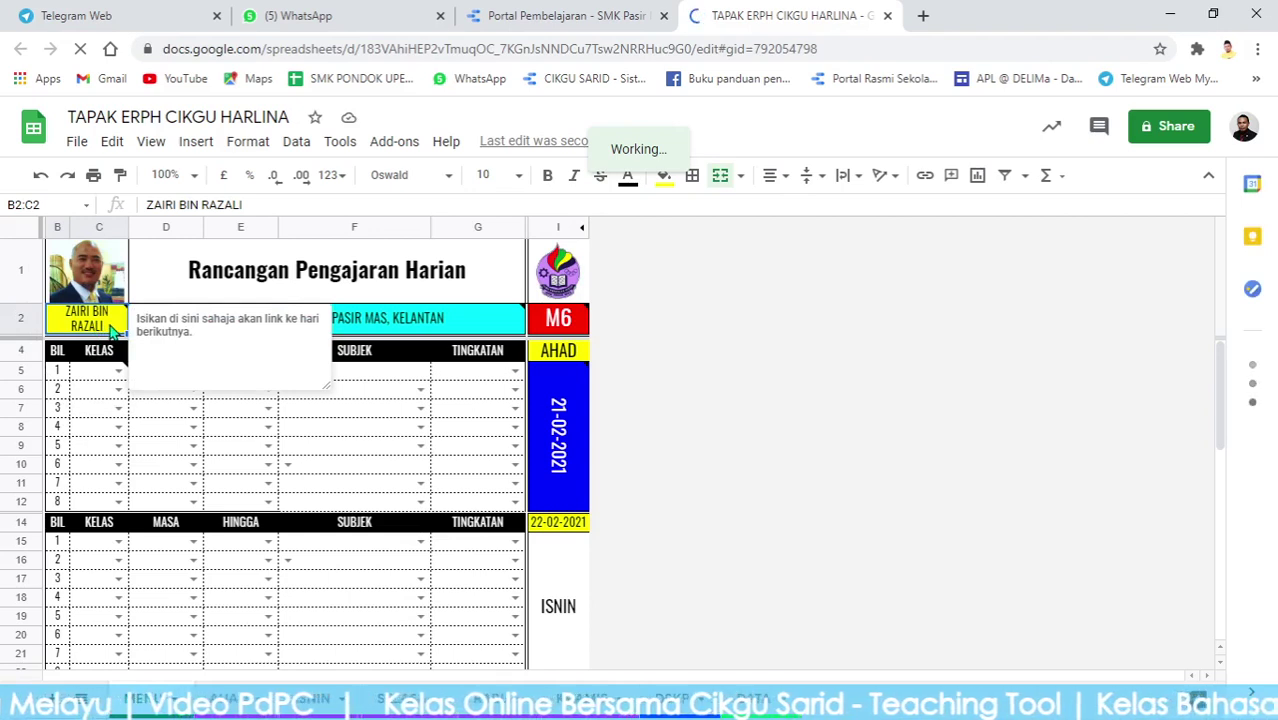
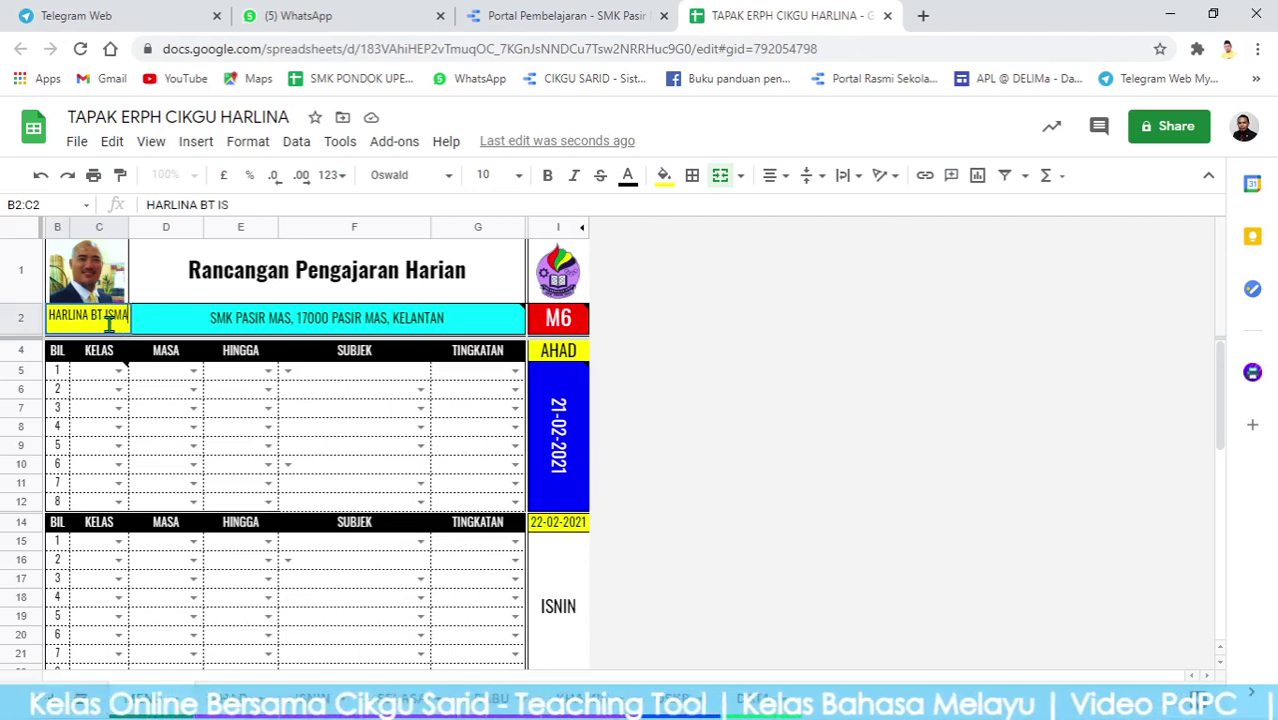
# Enter the teacher's full name in the MENU name cell and select the photo cell.
pyautogui.press('Return')
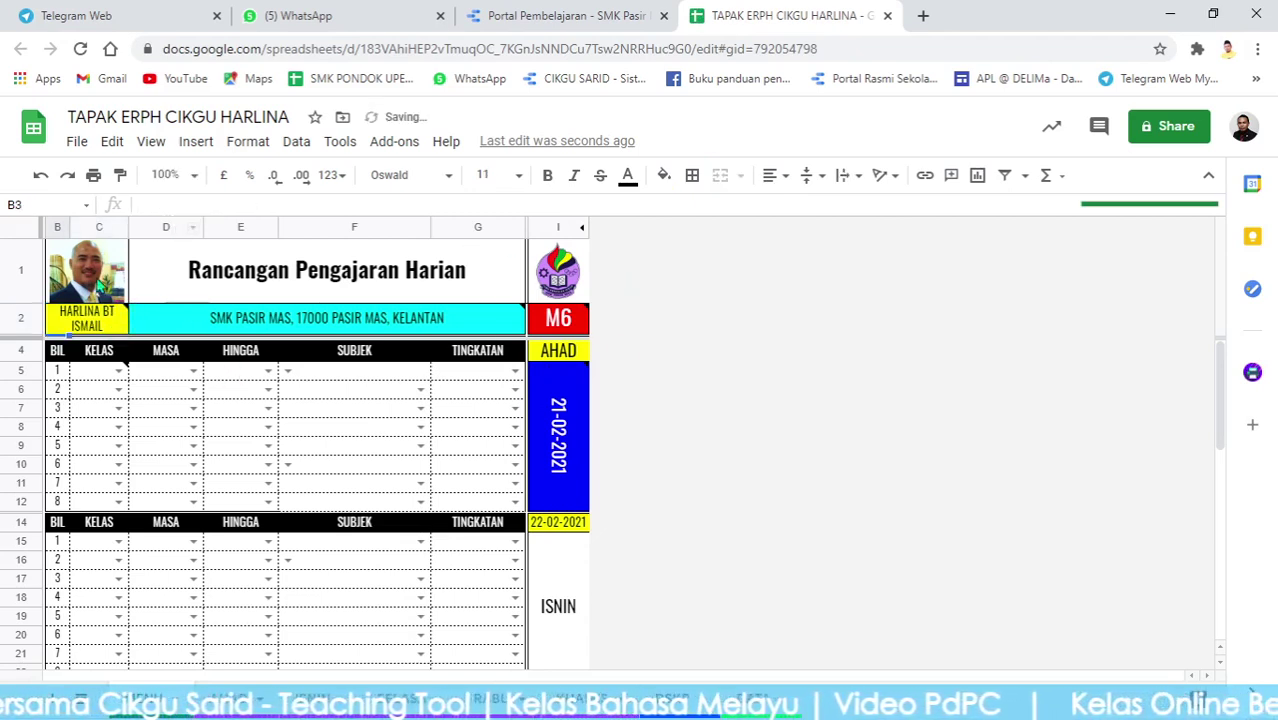
pyautogui.click(119, 285)
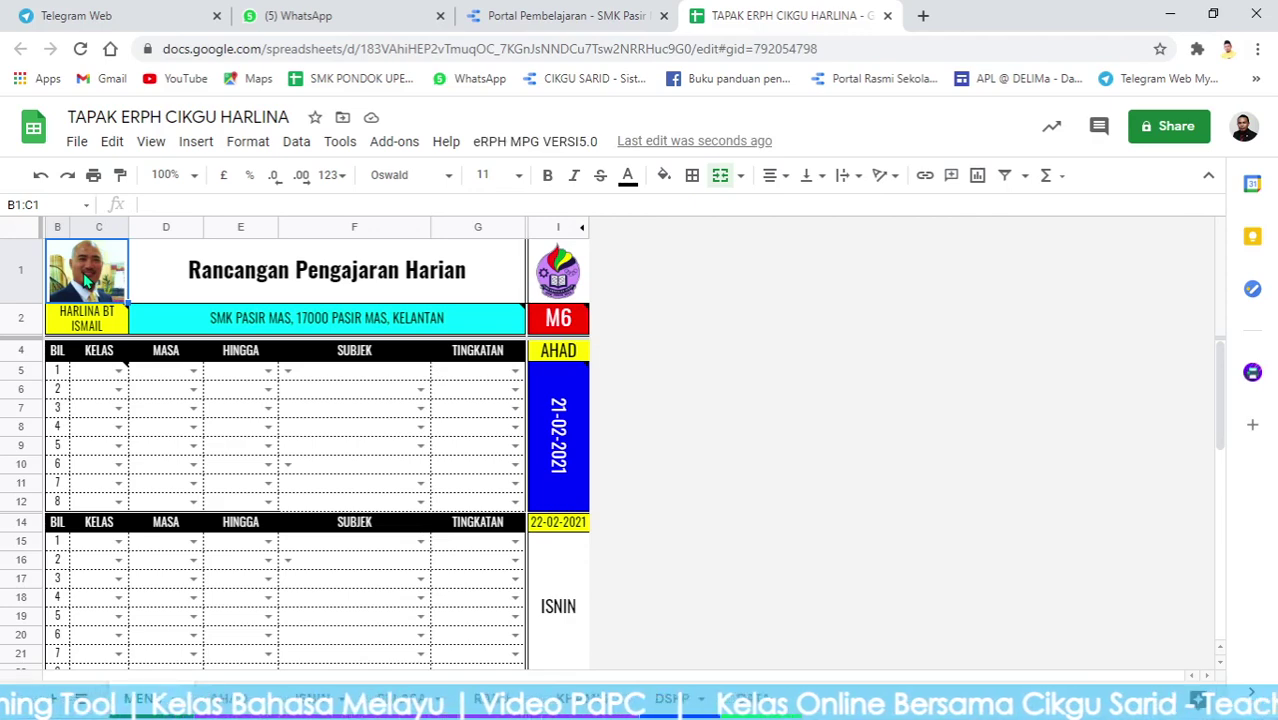
pyautogui.click(370, 448)
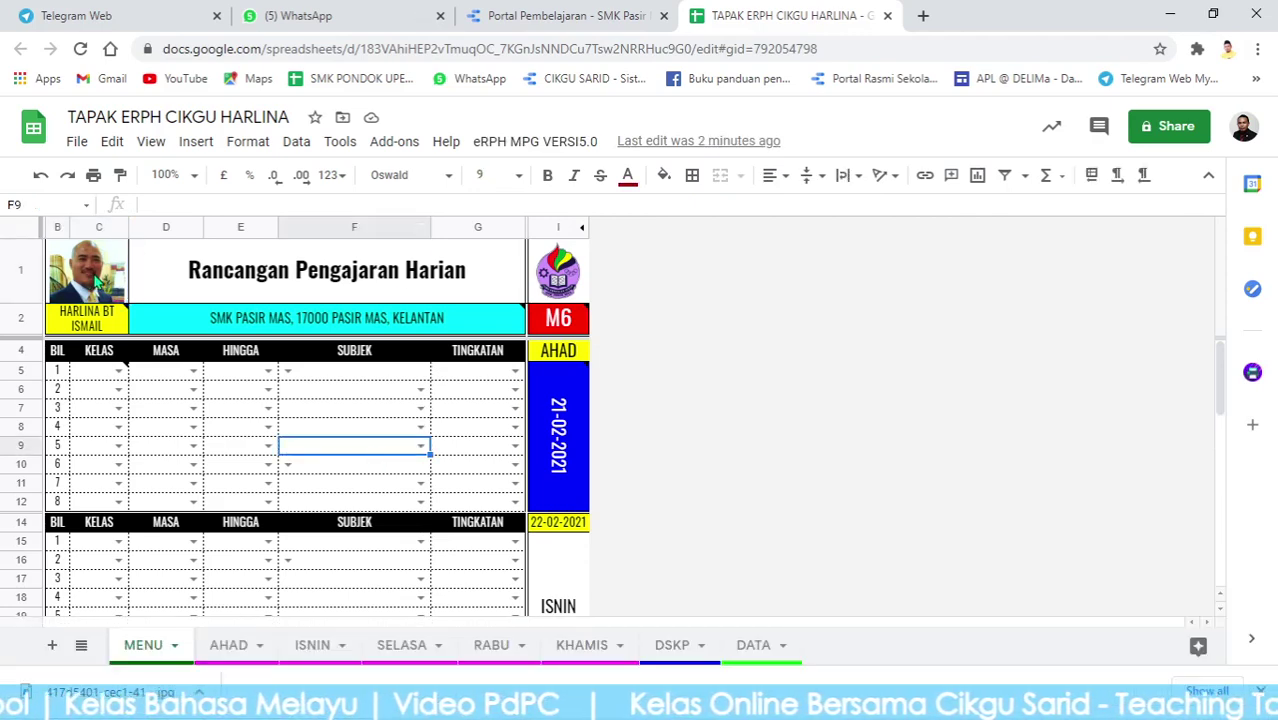
pyautogui.click(97, 283)
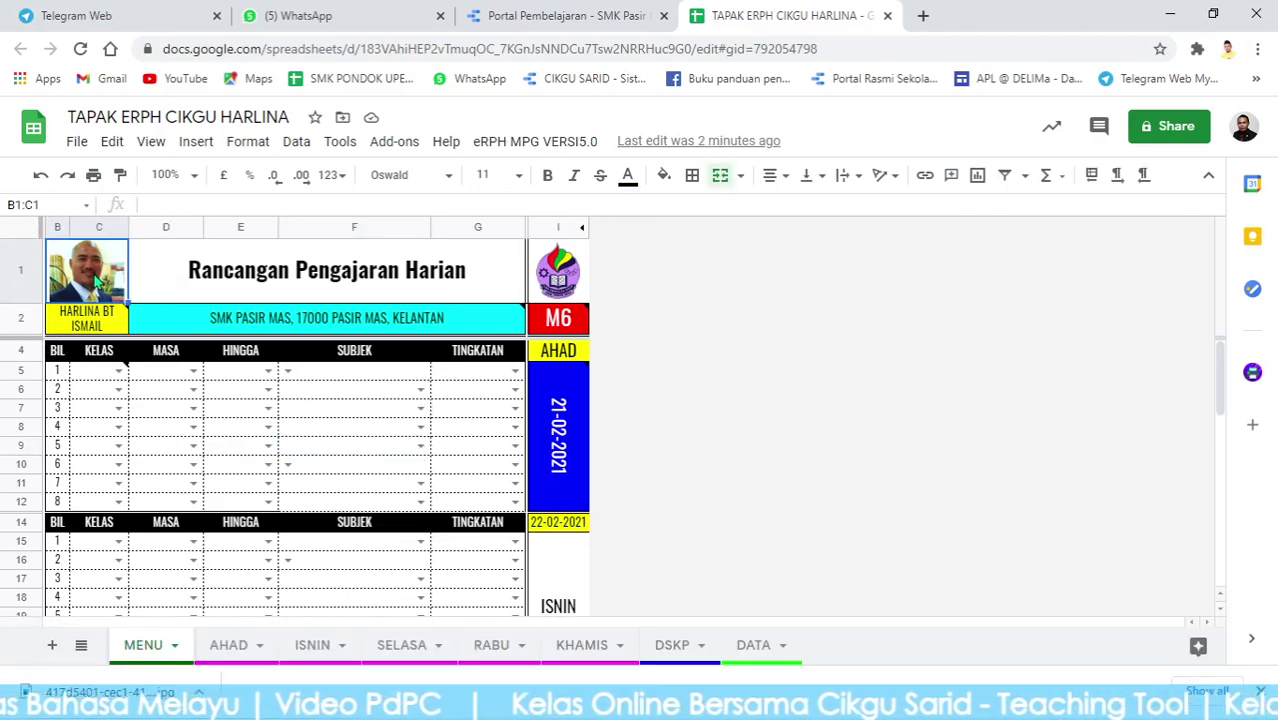
# Replace the header picture with the teacher's photo, uploaded from the Desktop as an in-cell image.
pyautogui.click(197, 145)
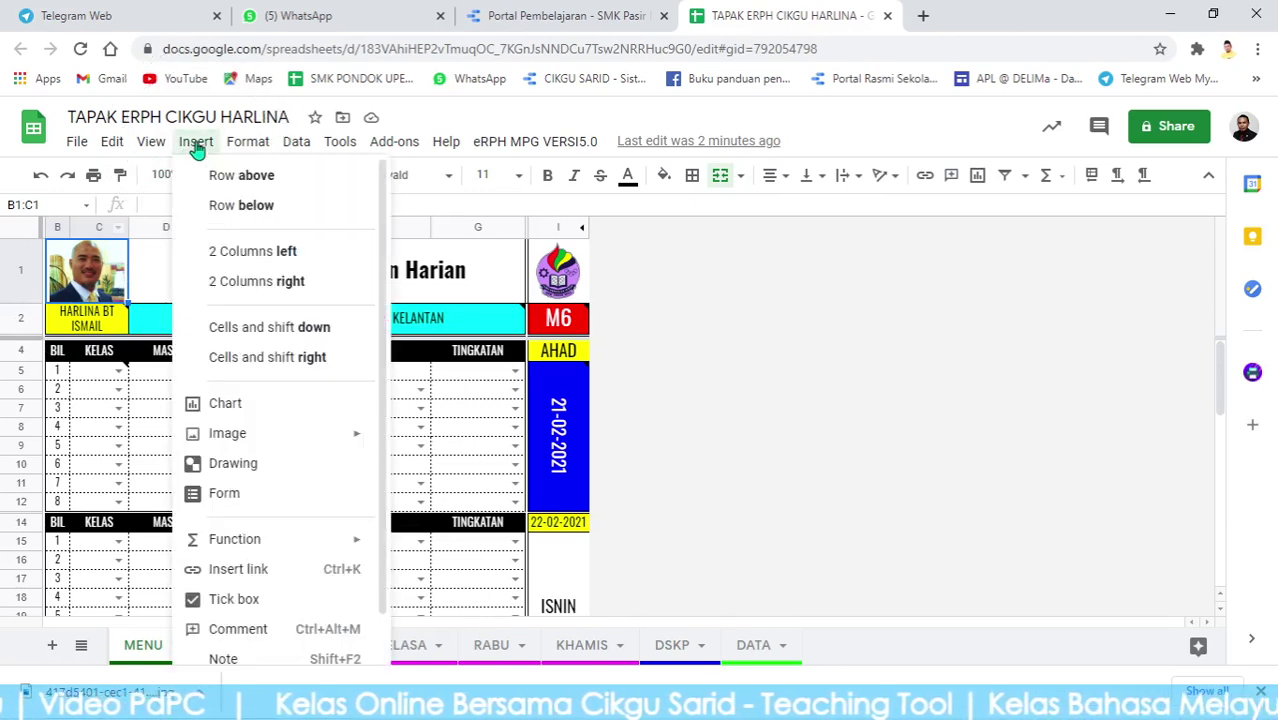
pyautogui.moveTo(278, 443)
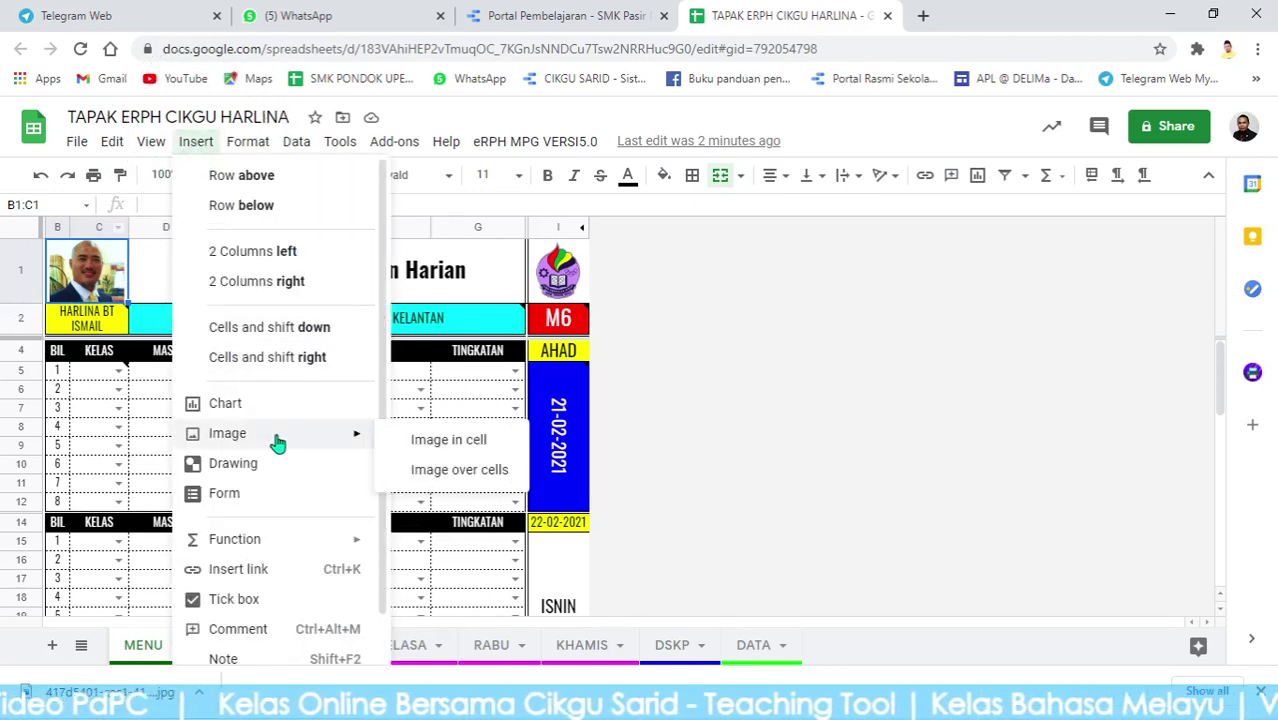
pyautogui.click(449, 441)
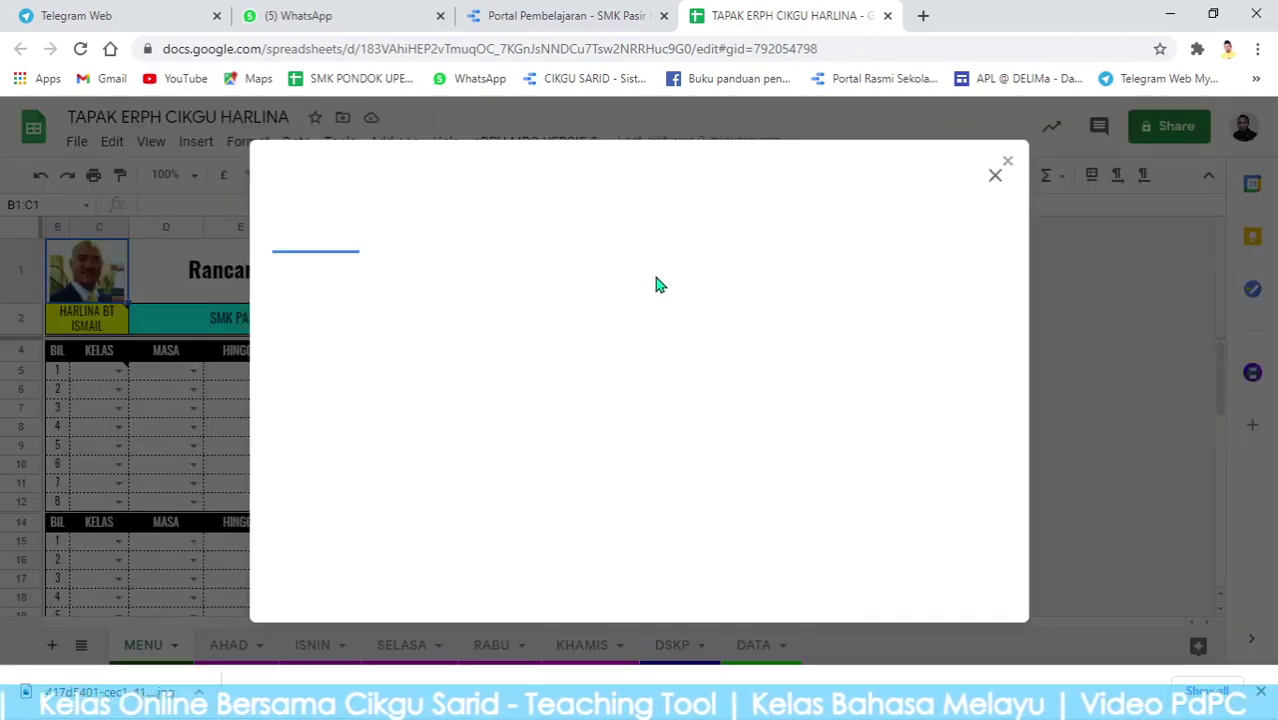
pyautogui.click(640, 497)
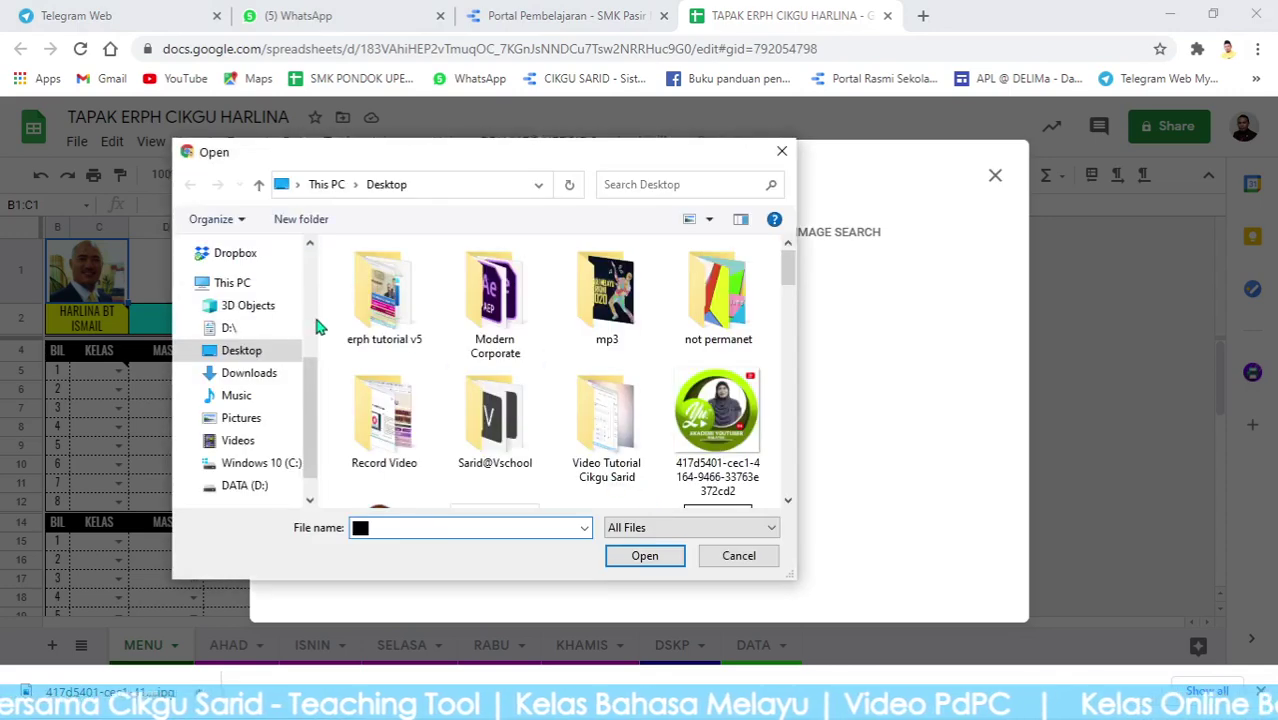
pyautogui.click(251, 352)
pyautogui.moveTo(792, 275); pyautogui.dragTo(790, 345)
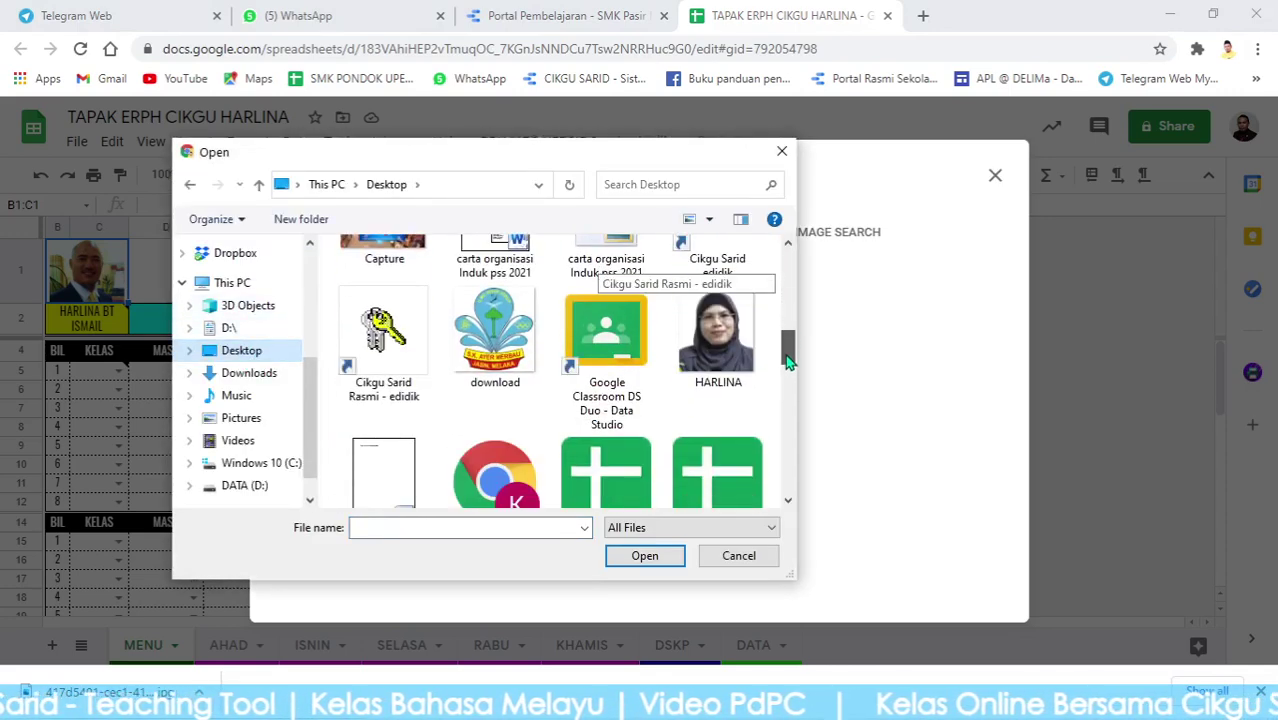
pyautogui.doubleClick(728, 365)
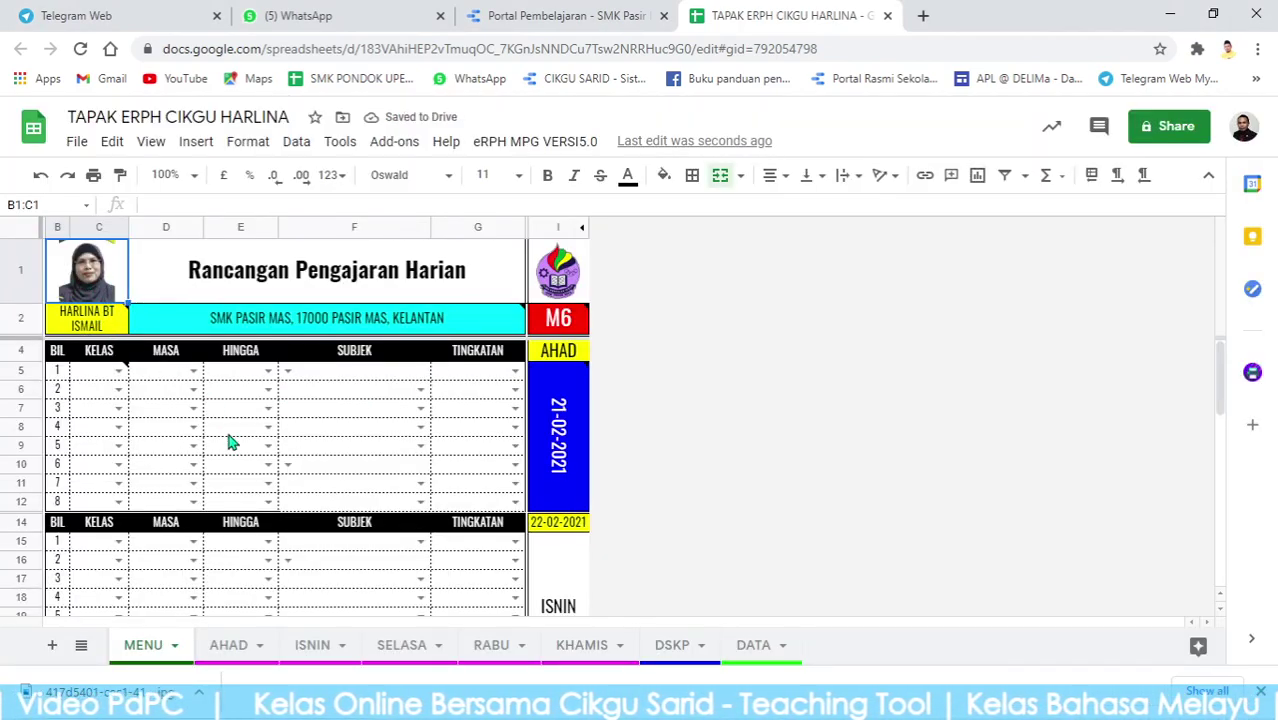
pyautogui.click(360, 410)
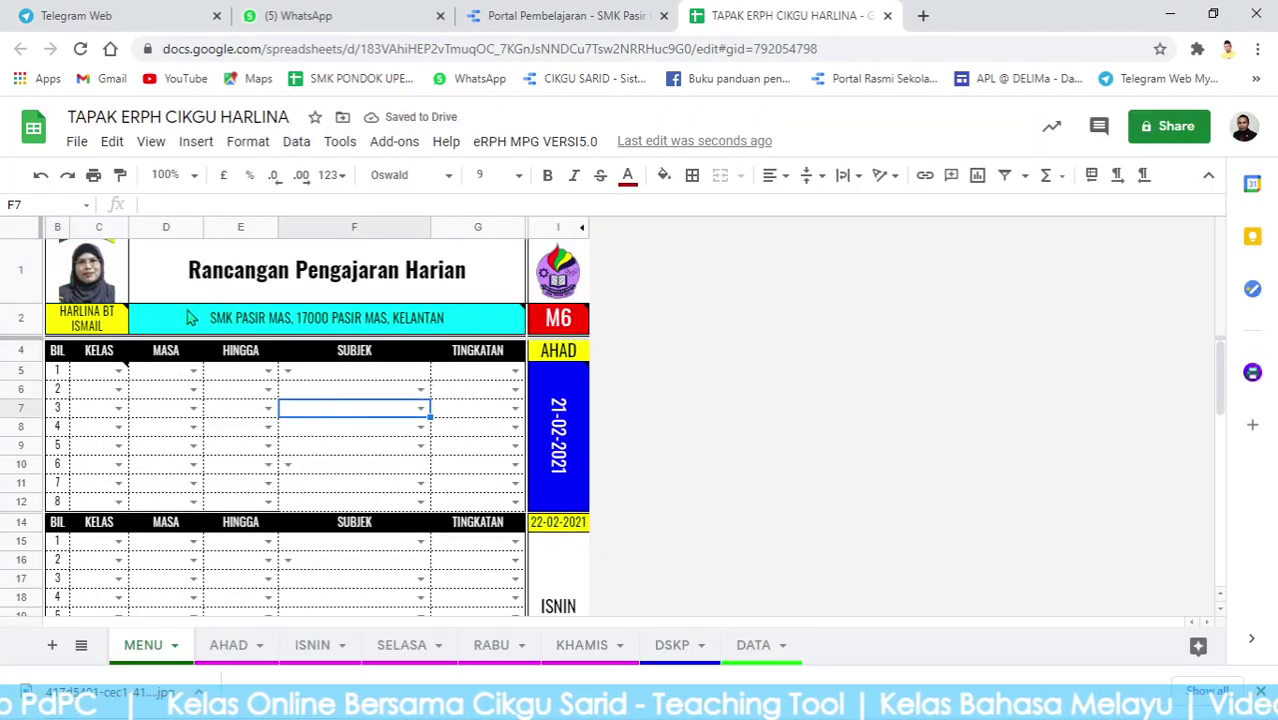
# Switch to the DSKP sheet and bring up the SUBJEK column filter.
pyautogui.click(97, 262)
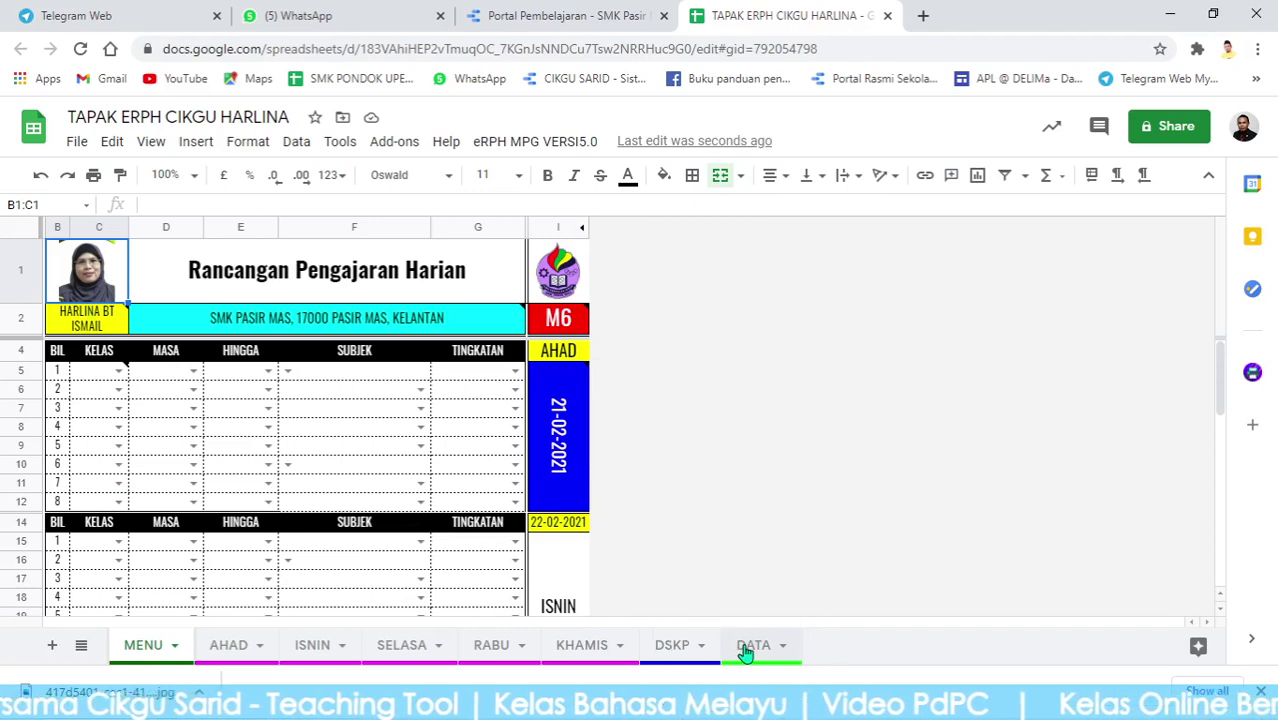
pyautogui.click(684, 646)
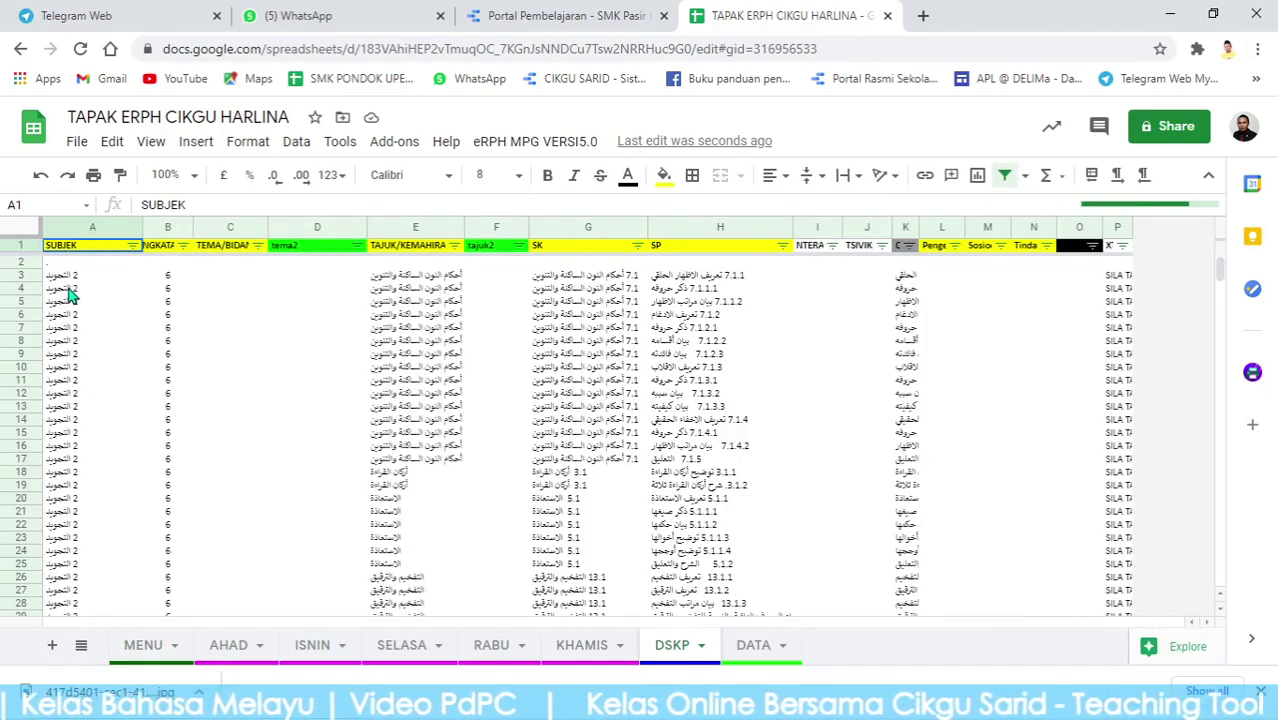
pyautogui.click(134, 246)
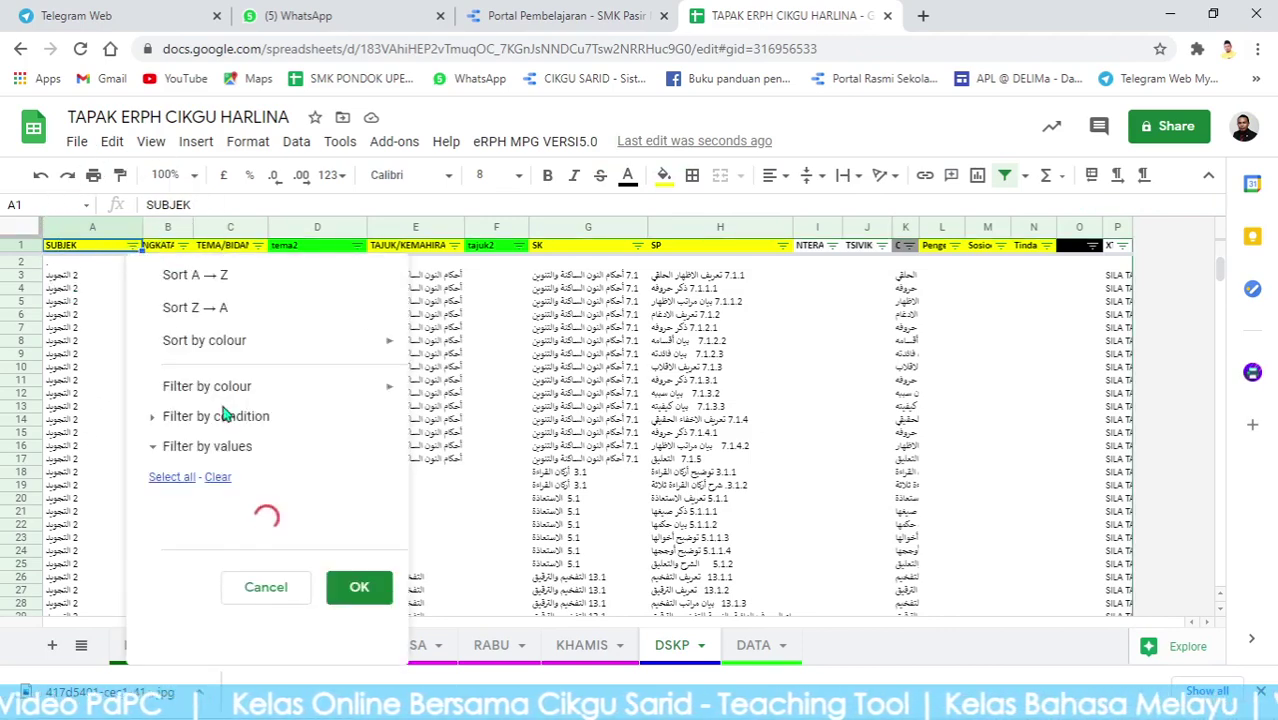
pyautogui.scroll(-1, 248, 487)
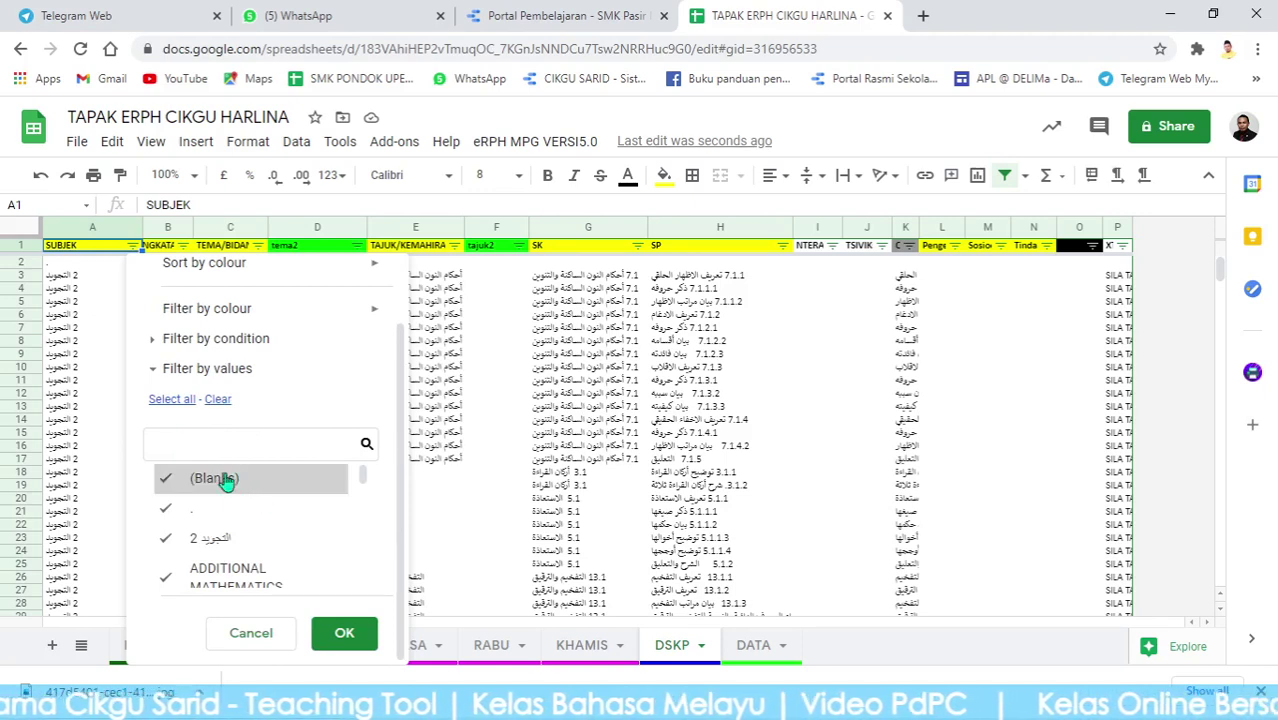
# Search the subject values for 'B', untick BAHASA MELAYU and apply the filter.
pyautogui.click(209, 447)
pyautogui.write('BHAA')
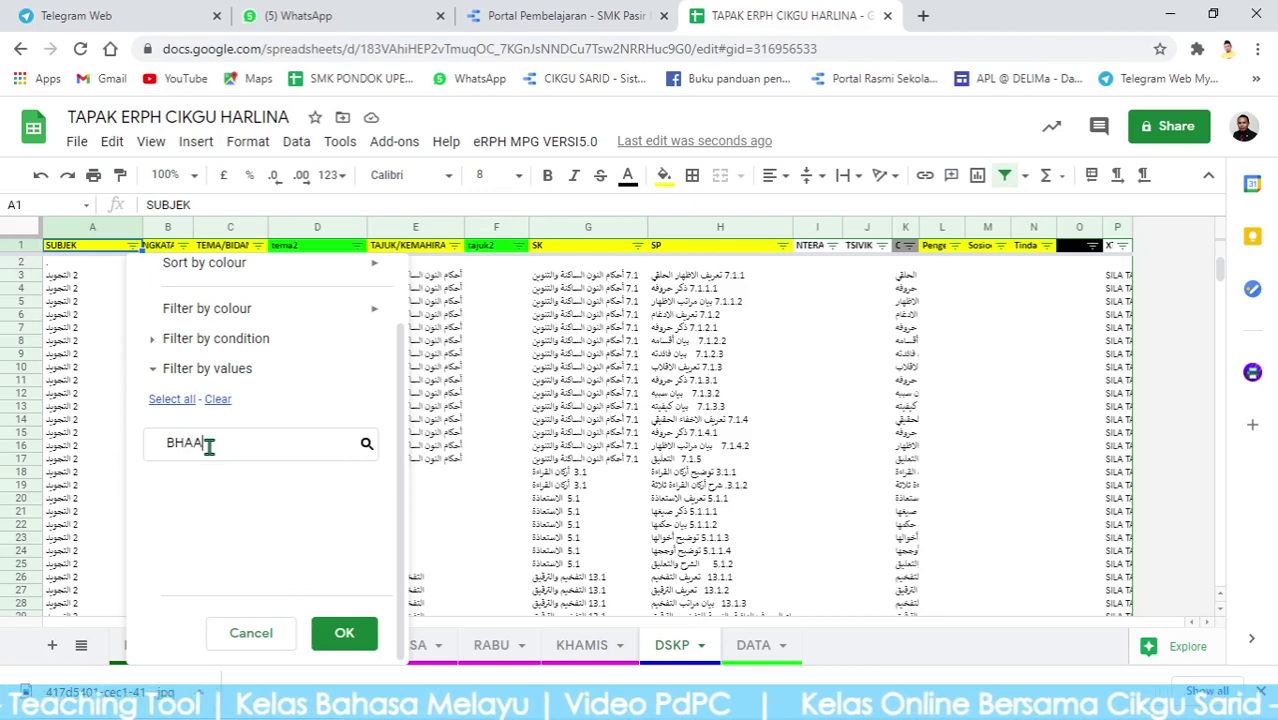
pyautogui.press('BackSpace')
pyautogui.press('BackSpace')
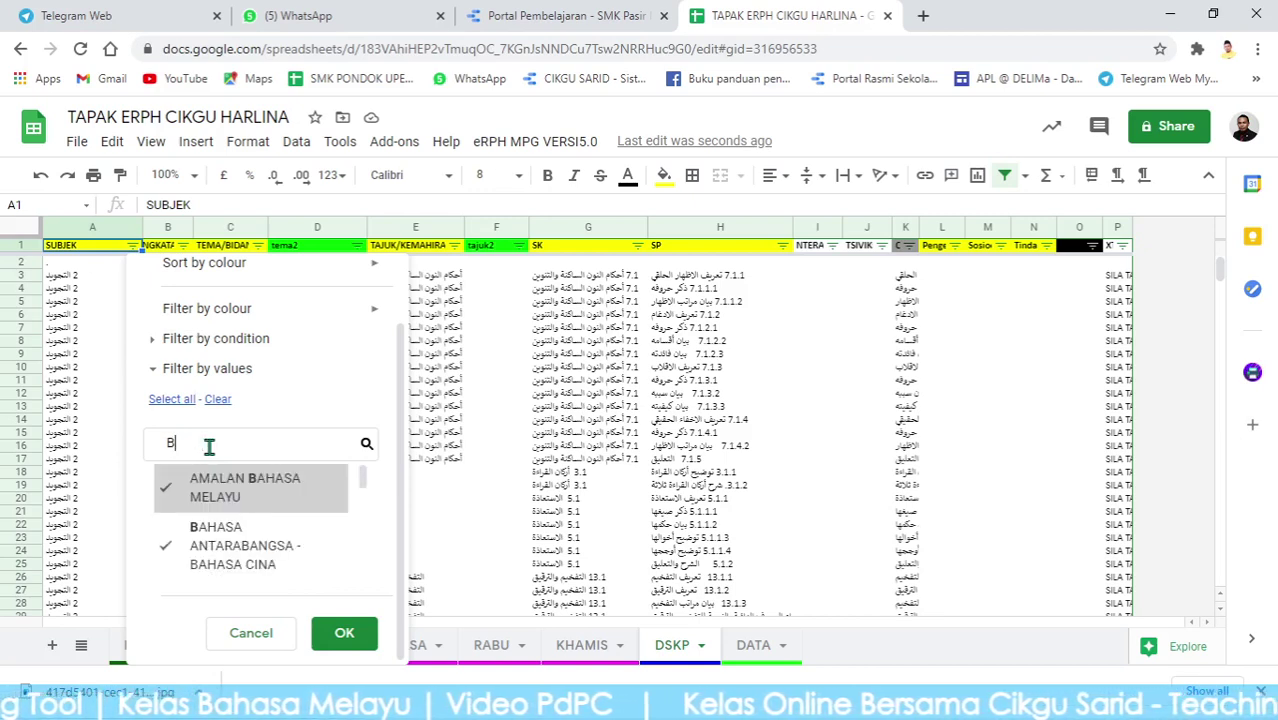
pyautogui.scroll(-3, 286, 520)
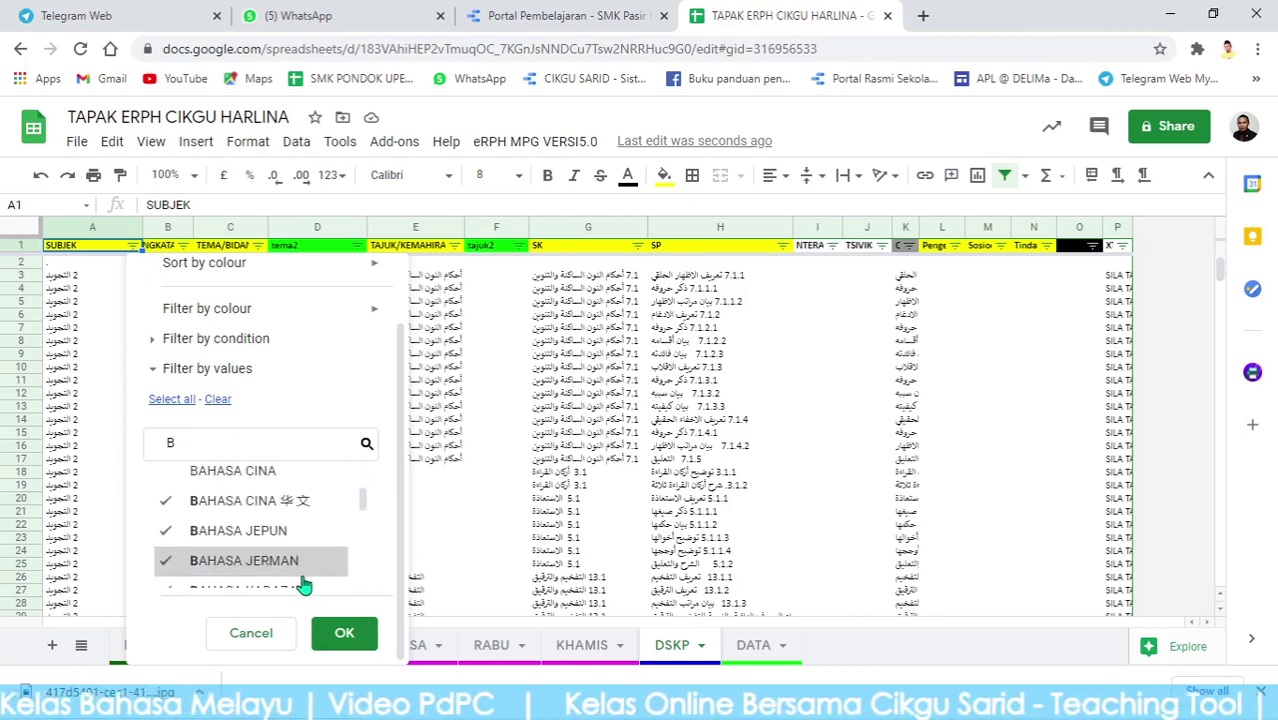
pyautogui.scroll(-3, 302, 572)
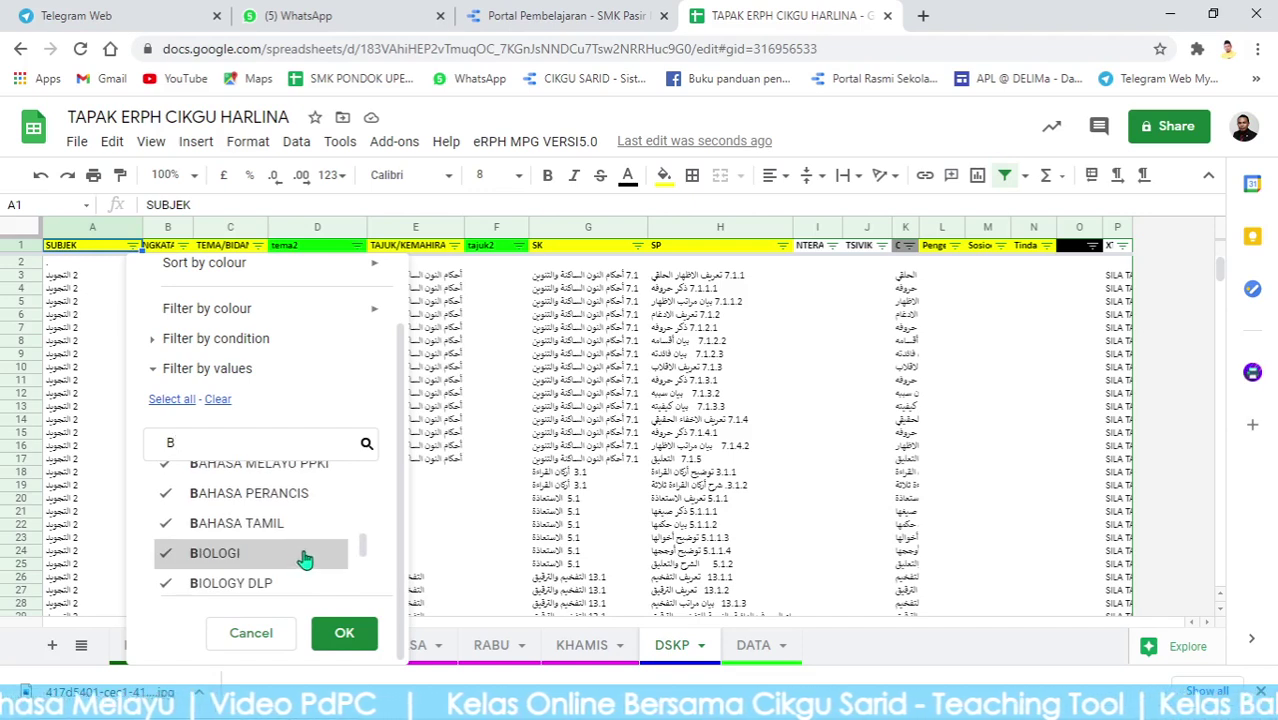
pyautogui.scroll(-3, 302, 560)
pyautogui.scroll(1, 308, 568)
pyautogui.scroll(3, 305, 566)
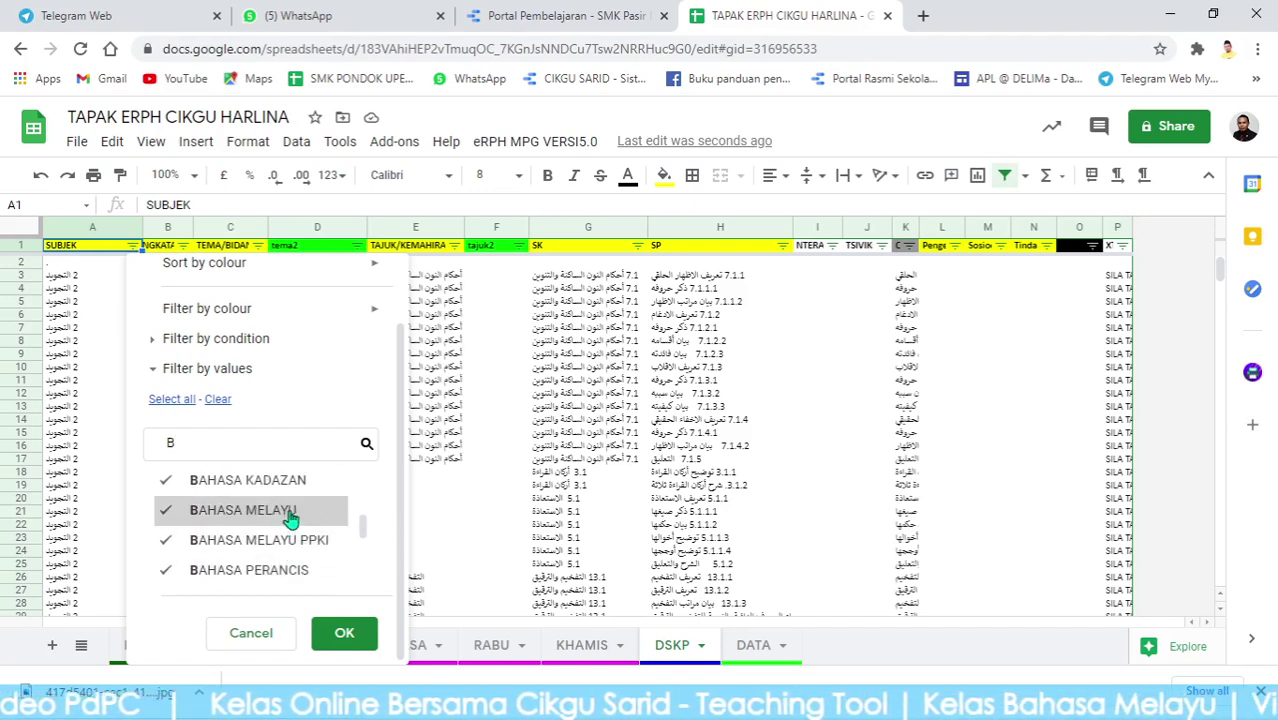
pyautogui.click(290, 512)
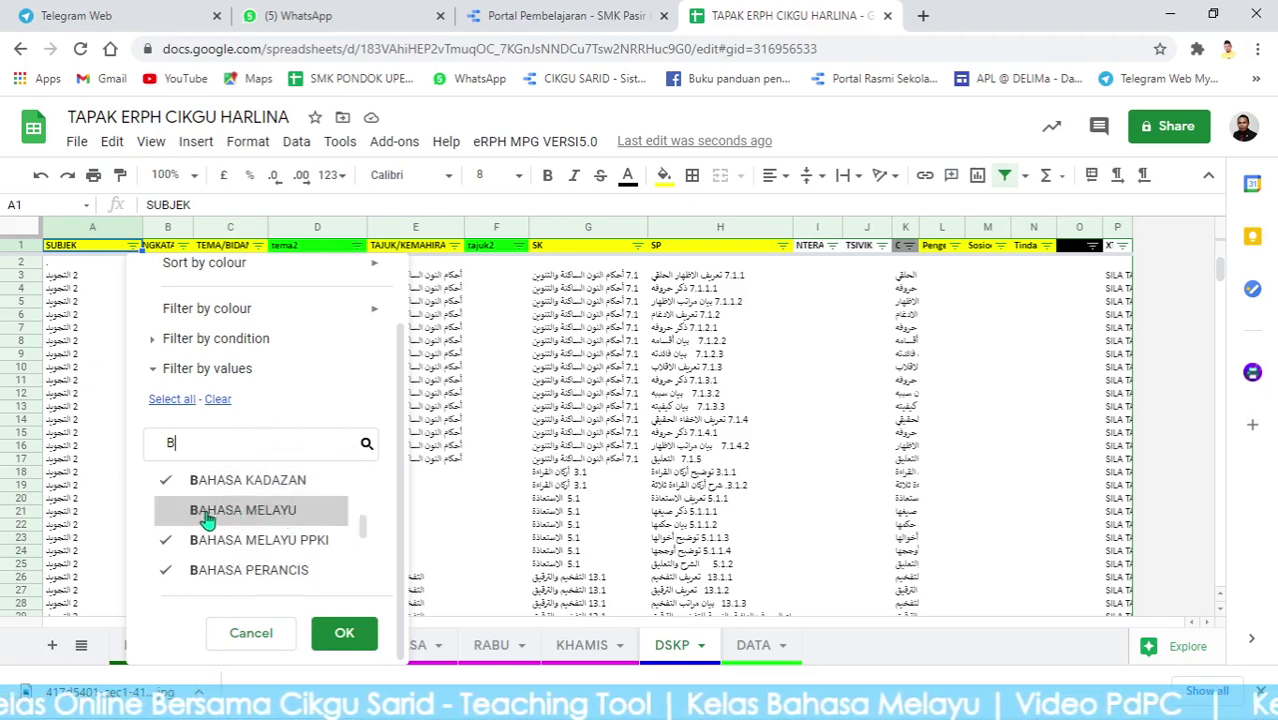
pyautogui.click(343, 636)
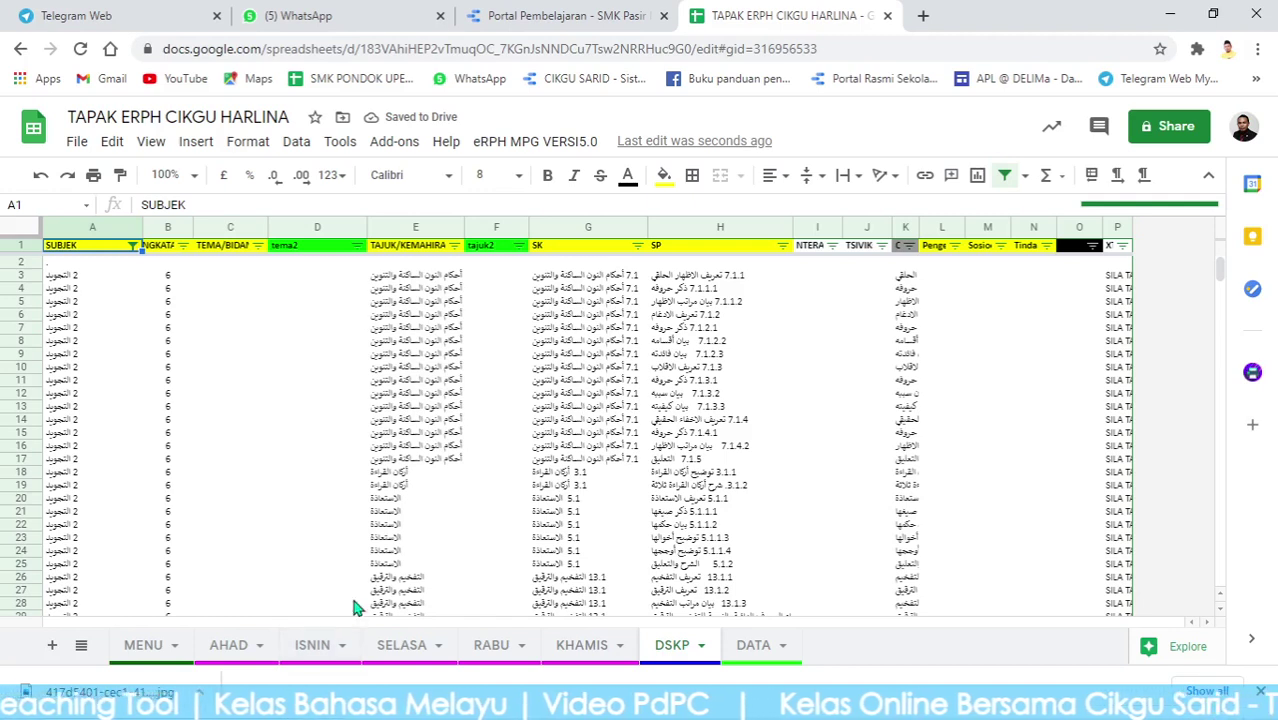
# Select the filtered rows 2 through 41471 on DSKP and delete them.
pyautogui.click(28, 261)
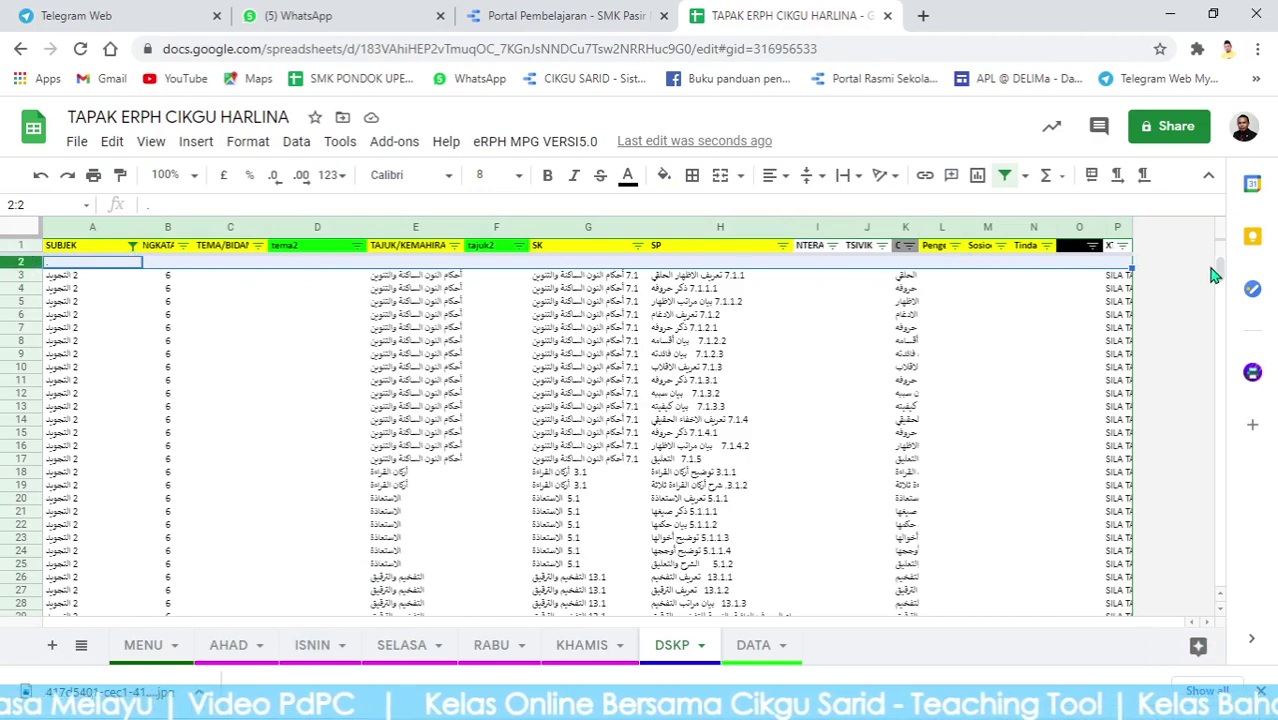
pyautogui.moveTo(1220, 275); pyautogui.dragTo(1220, 578)
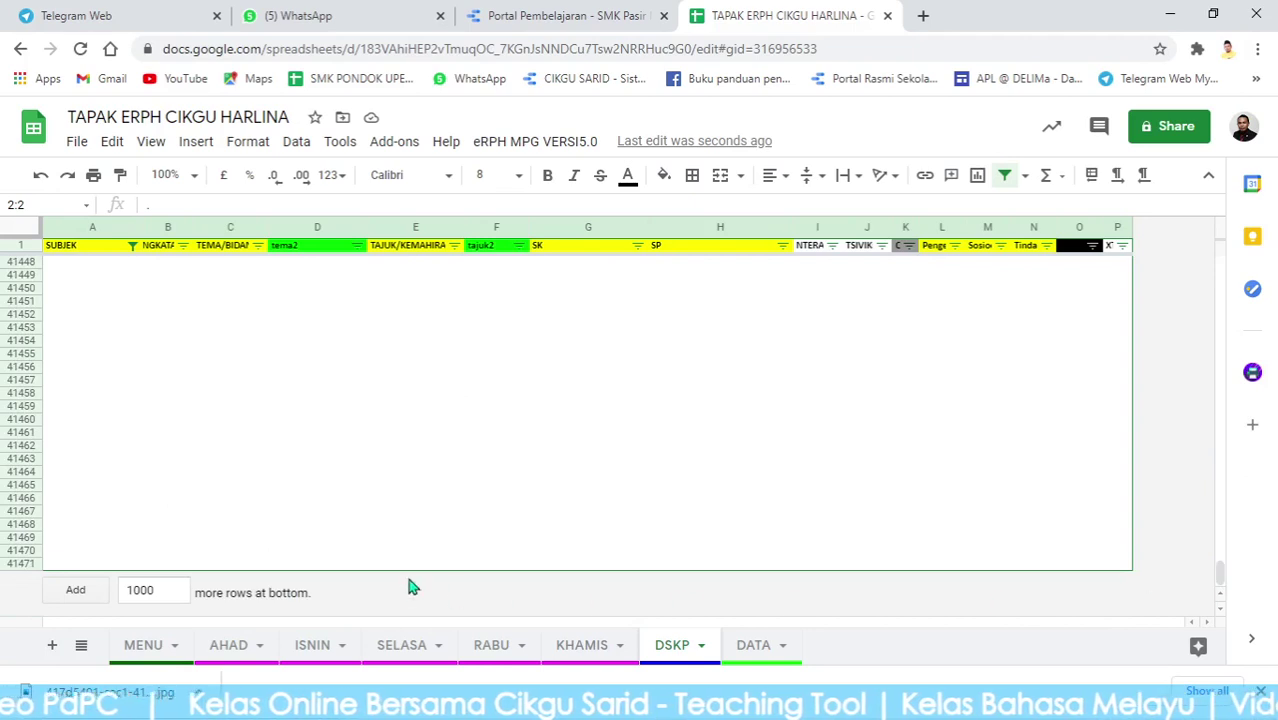
pyautogui.keyDown('shift'); pyautogui.click(22, 566); pyautogui.keyUp('shift')
pyautogui.rightClick(164, 405)
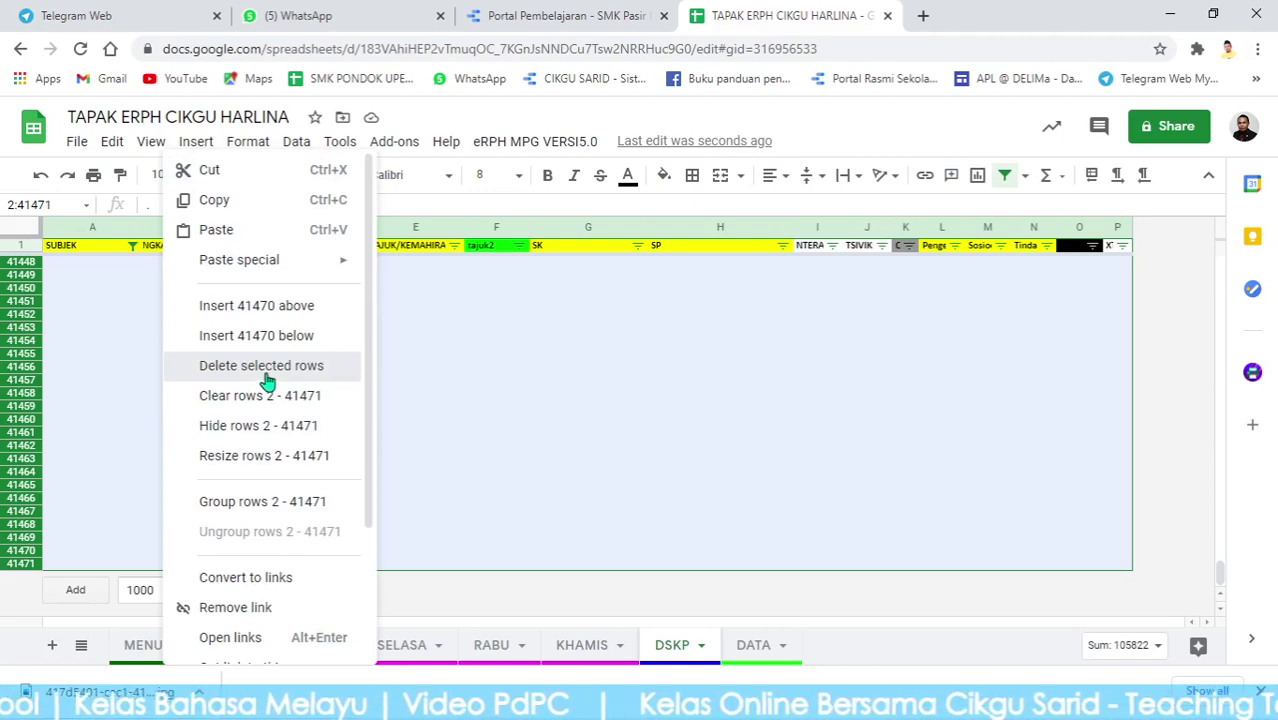
pyautogui.click(267, 383)
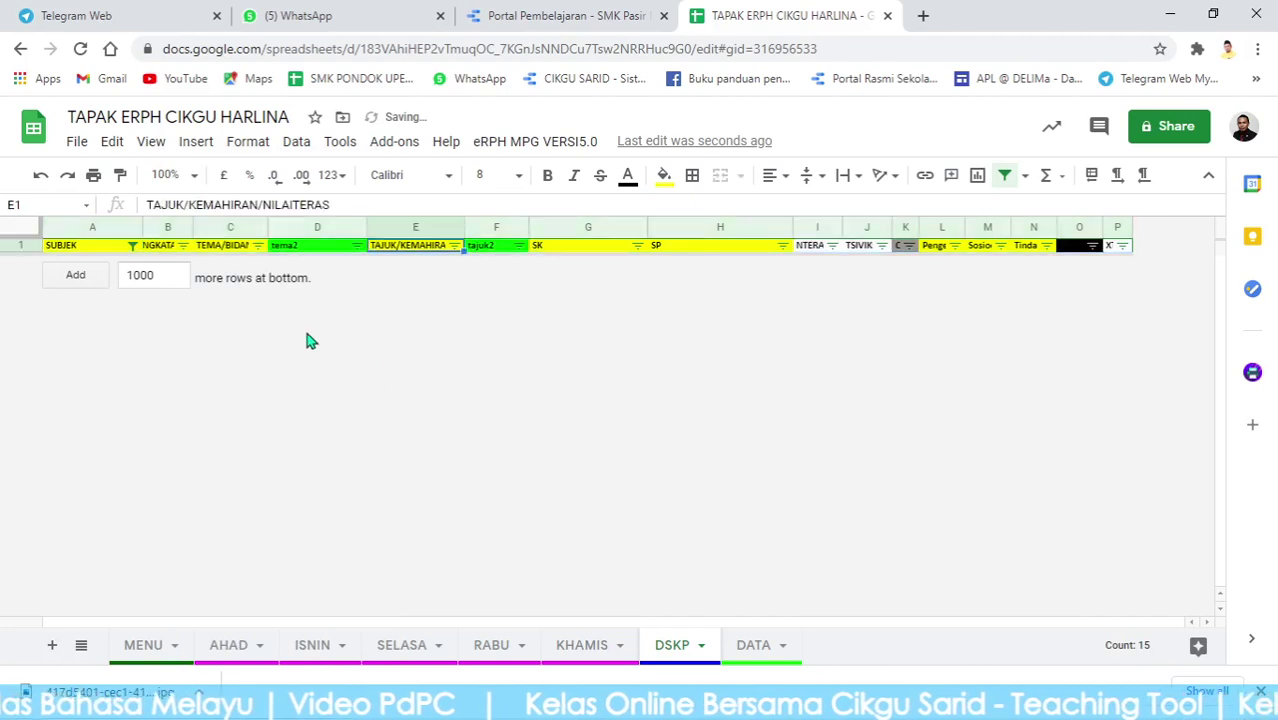
# Re-tick BAHASA MELAYU in the SUBJEK filter and widen column B to show TINGKATAN fully.
pyautogui.click(133, 247)
pyautogui.click(255, 563)
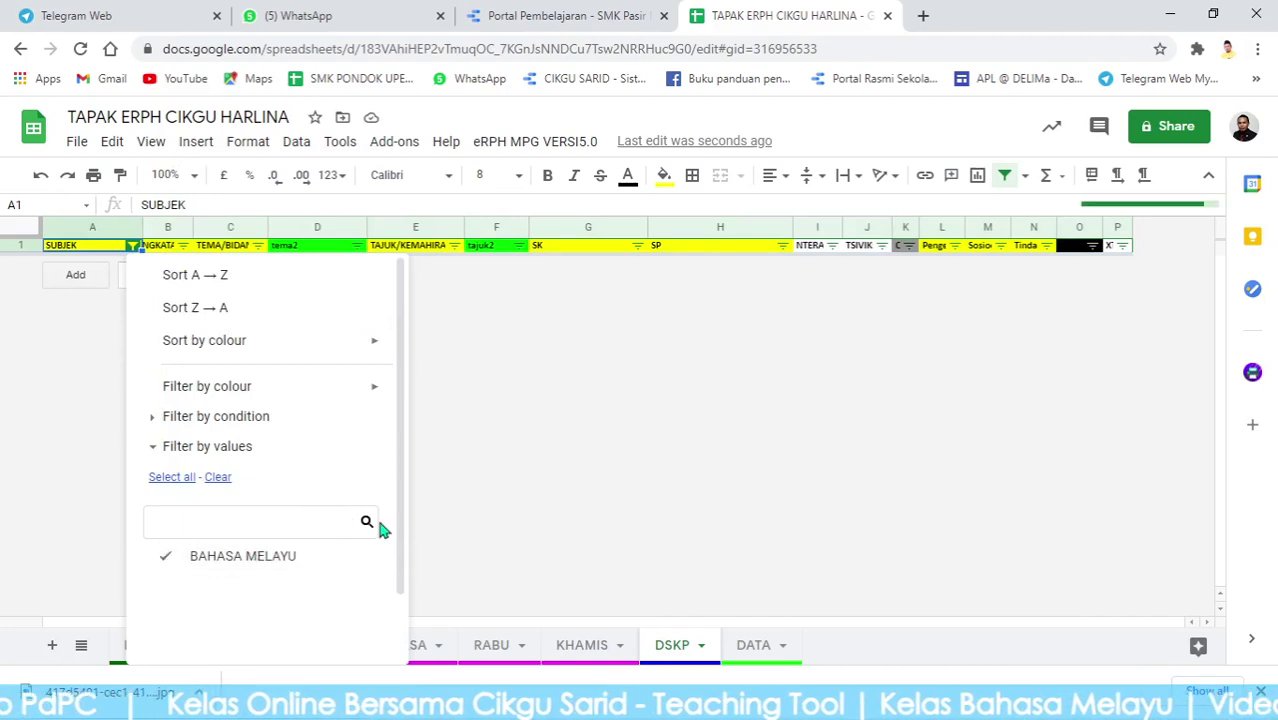
pyautogui.scroll(-2, 366, 522)
pyautogui.click(358, 633)
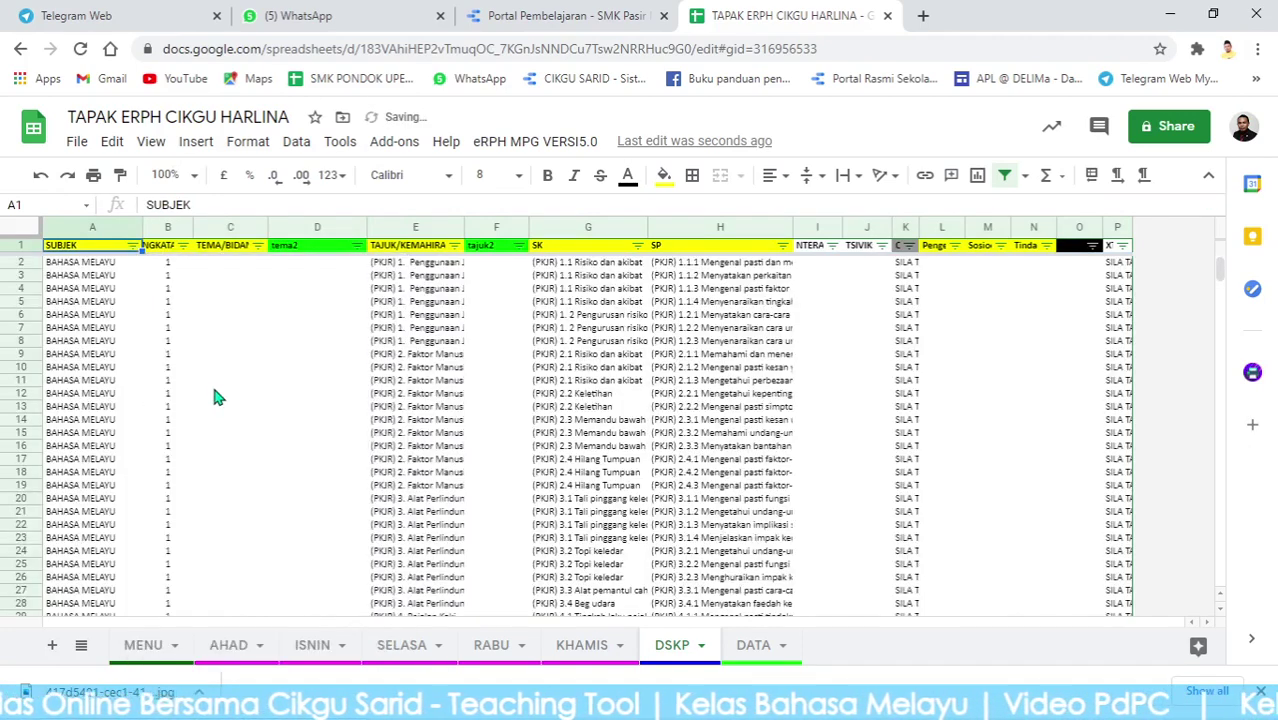
pyautogui.click(230, 380)
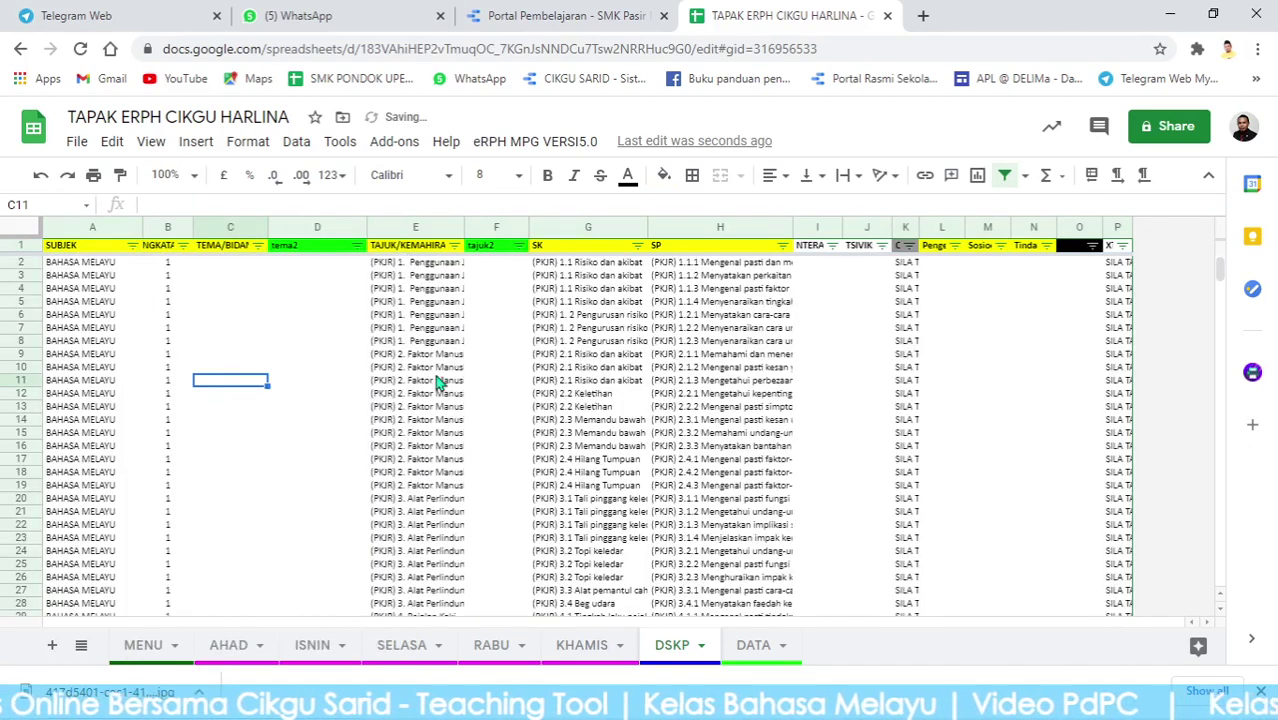
pyautogui.scroll(-15, 440, 418)
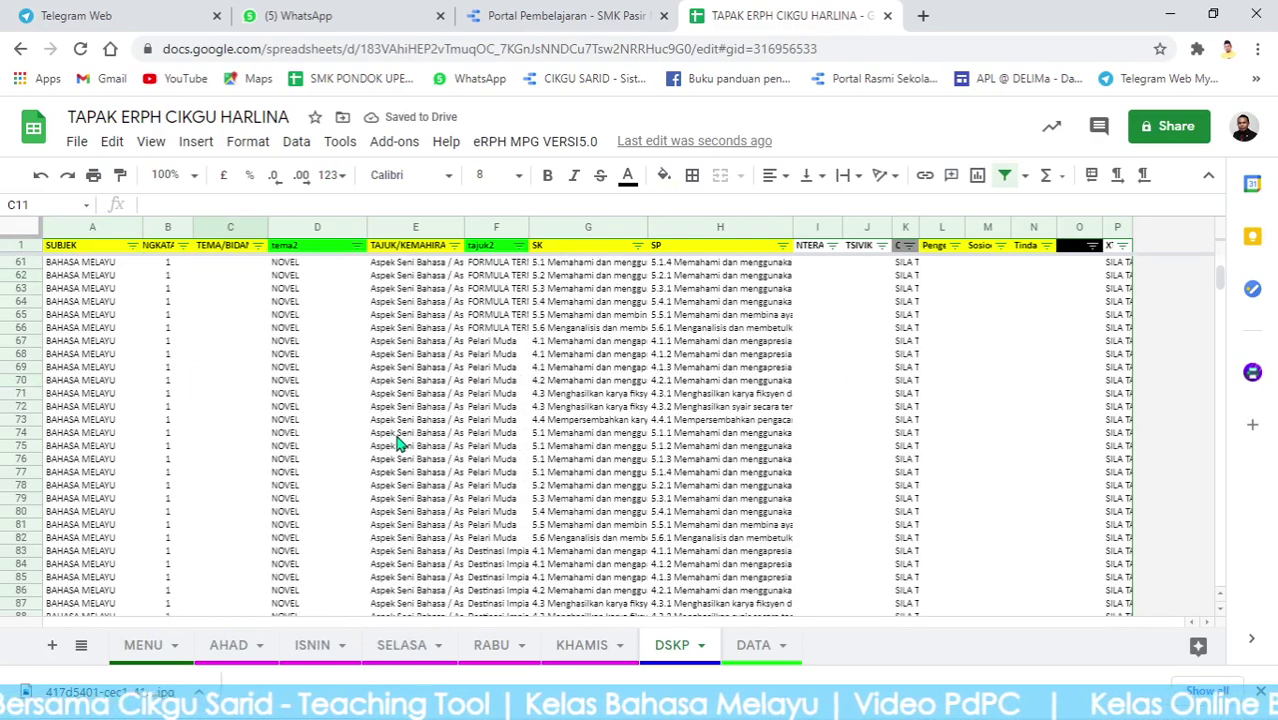
pyautogui.scroll(-13, 410, 447)
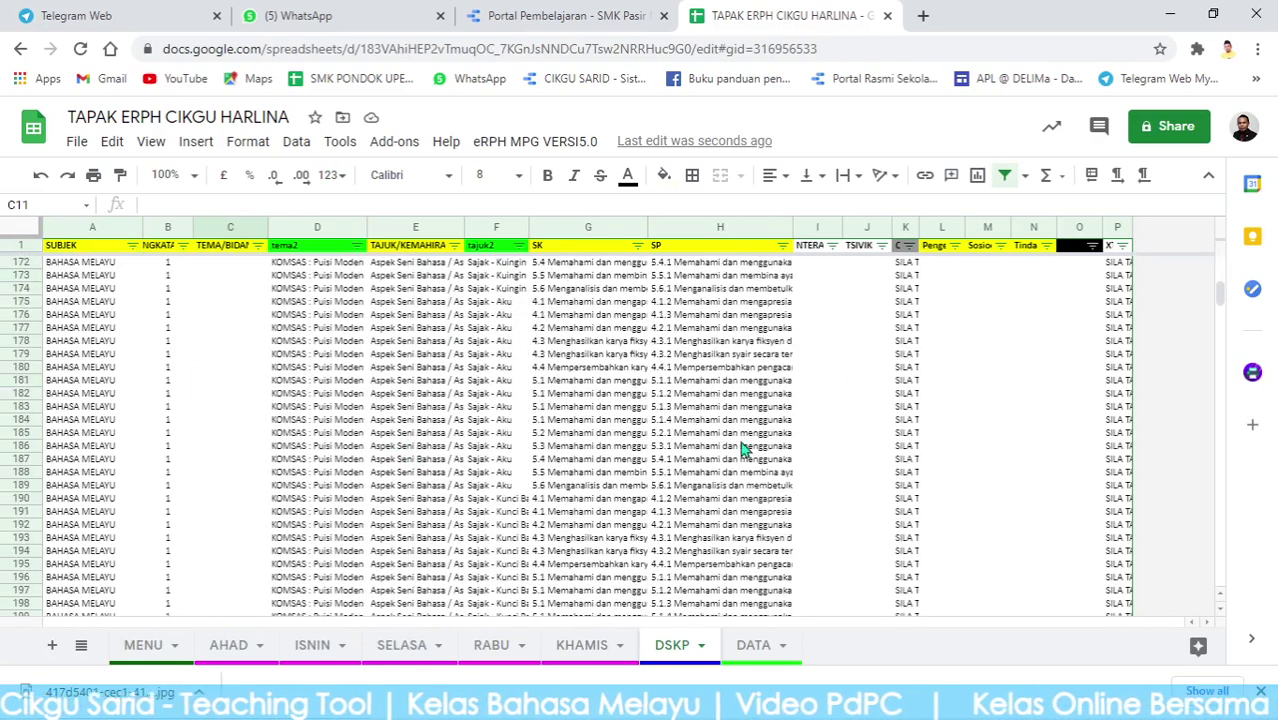
pyautogui.moveTo(1220, 292)
pyautogui.mouseDown()
pyautogui.moveTo(1215, 362)
pyautogui.moveTo(1248, 602)
pyautogui.moveTo(1238, 290)
pyautogui.mouseUp()
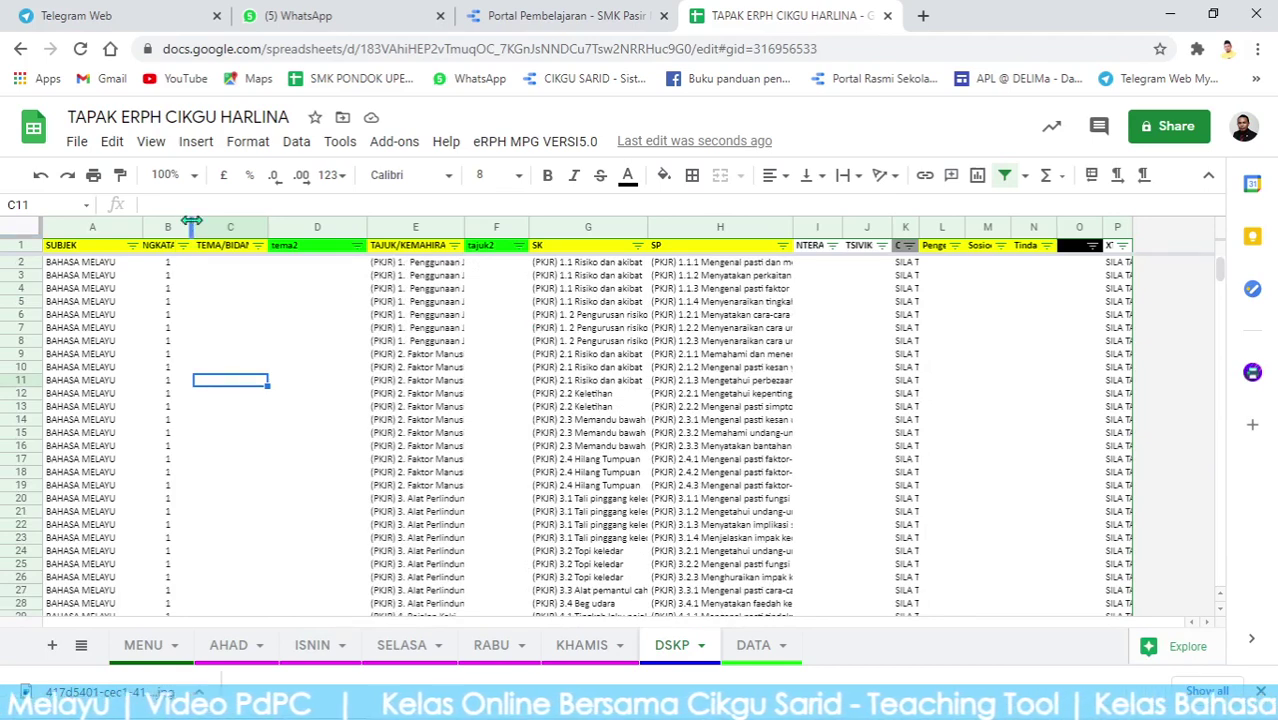
pyautogui.moveTo(191, 221); pyautogui.dragTo(216, 262)
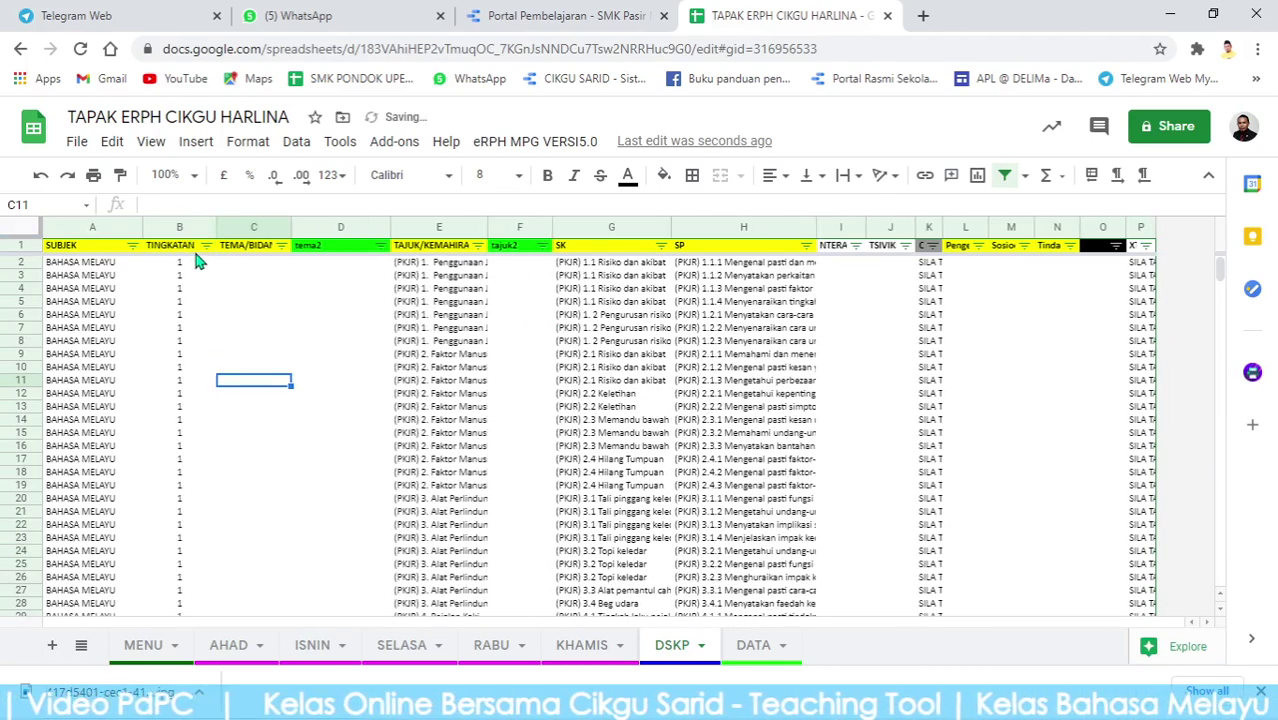
# Set the TINGKATAN filter to include all levels except *5 (4, 6, PERALIHAN).
pyautogui.click(206, 245)
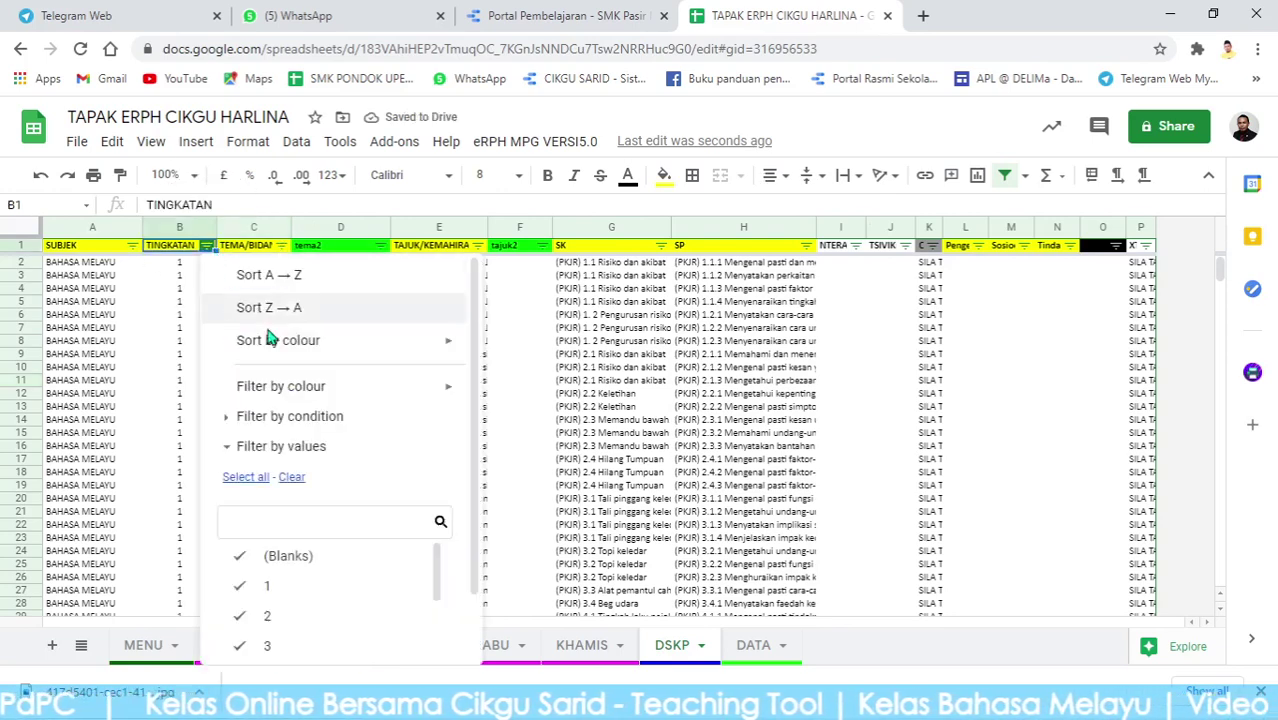
pyautogui.click(262, 478)
pyautogui.scroll(-1, 300, 500)
pyautogui.scroll(-2, 310, 574)
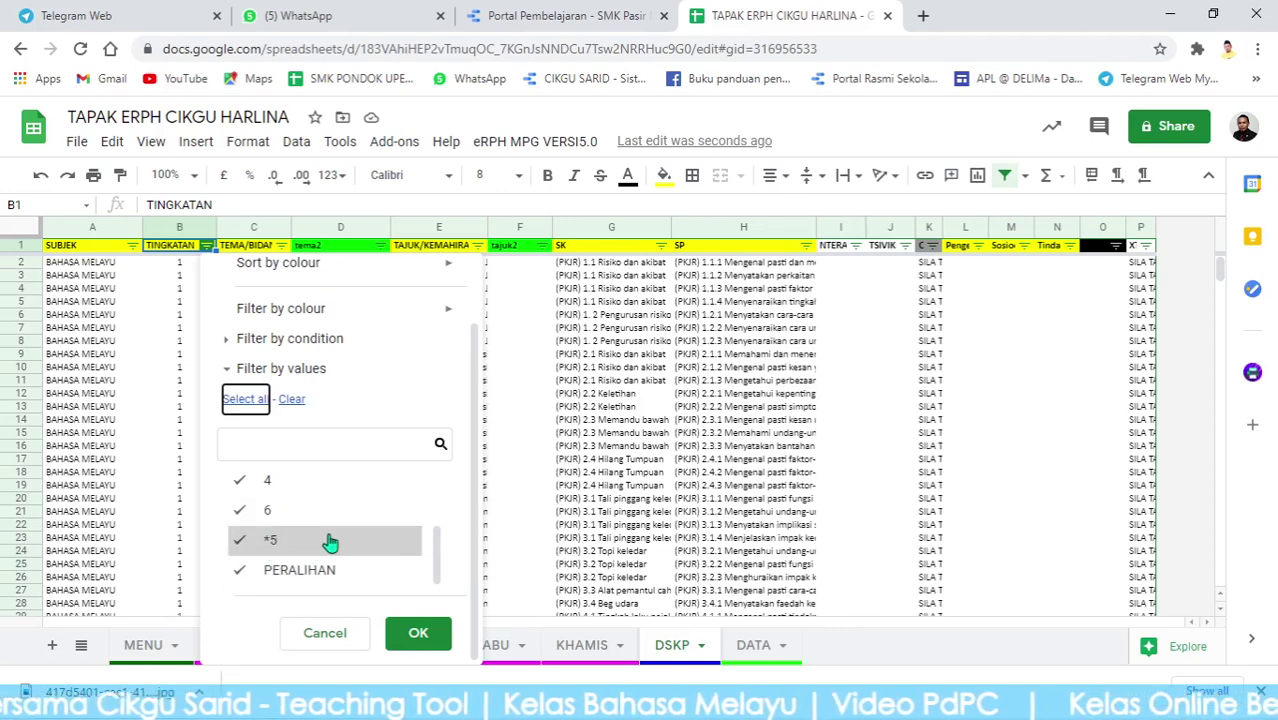
pyautogui.scroll(1, 331, 543)
pyautogui.scroll(-1, 331, 543)
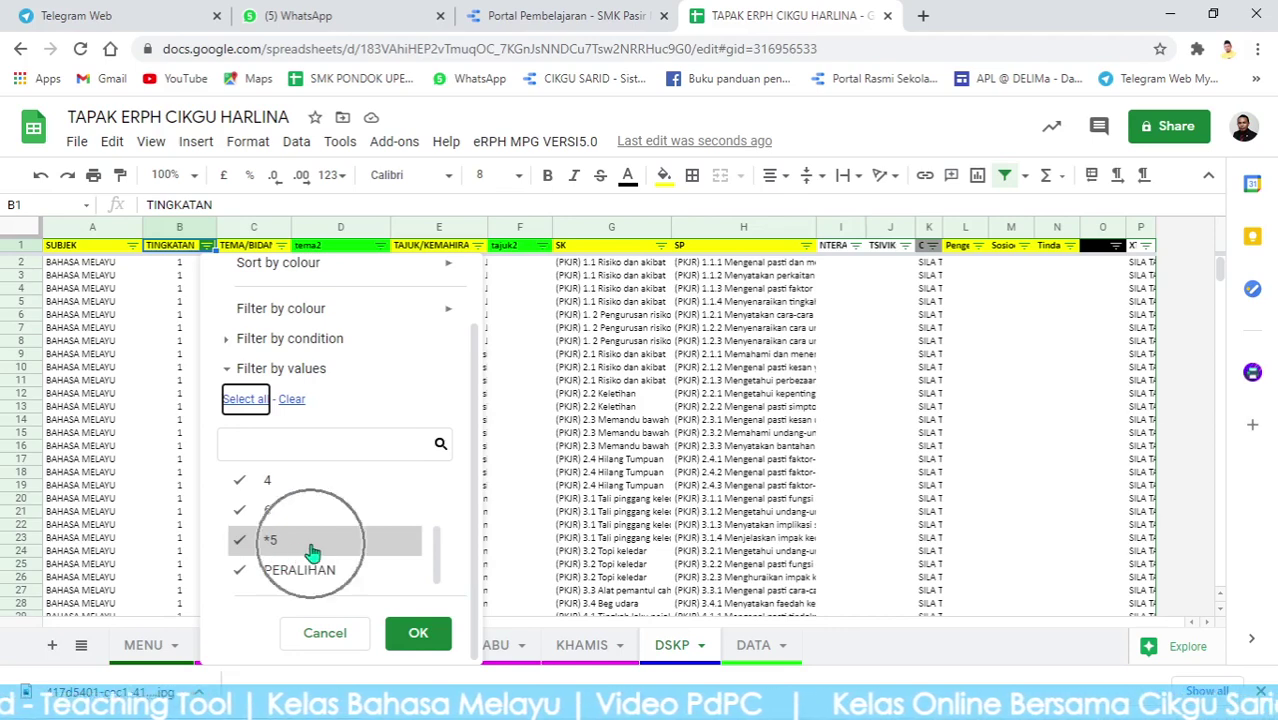
pyautogui.click(313, 553)
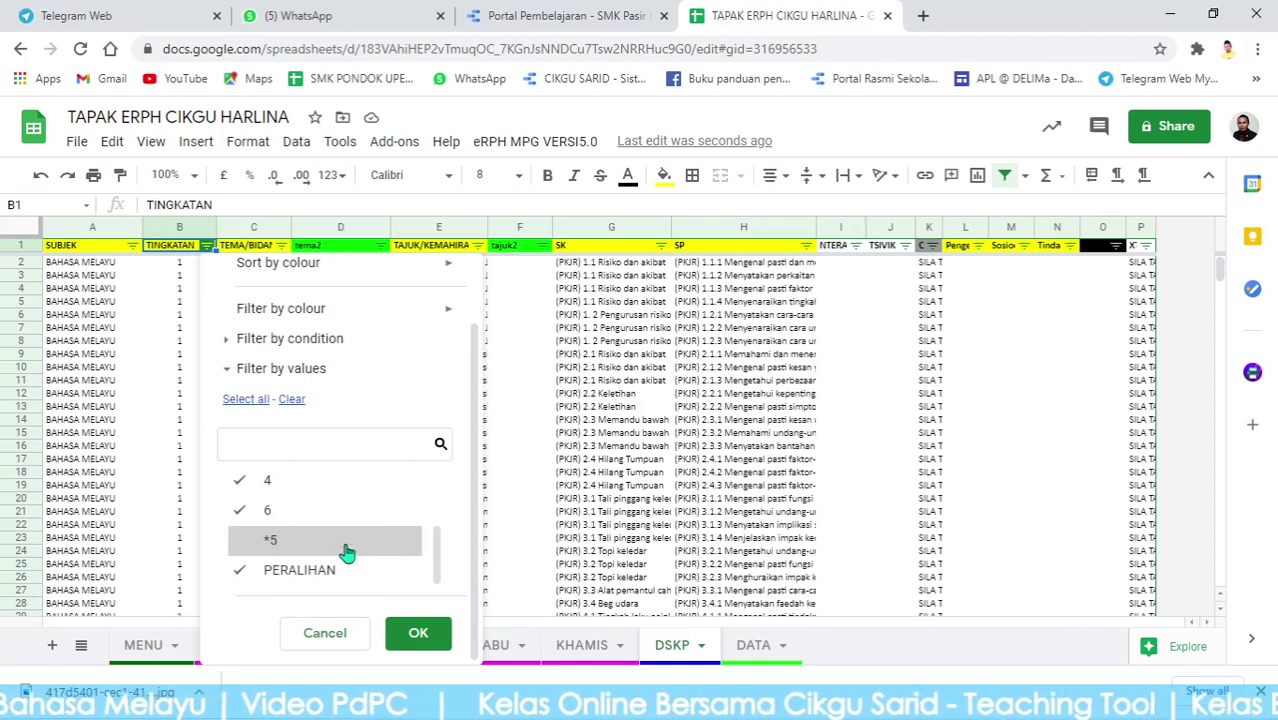
pyautogui.click(416, 634)
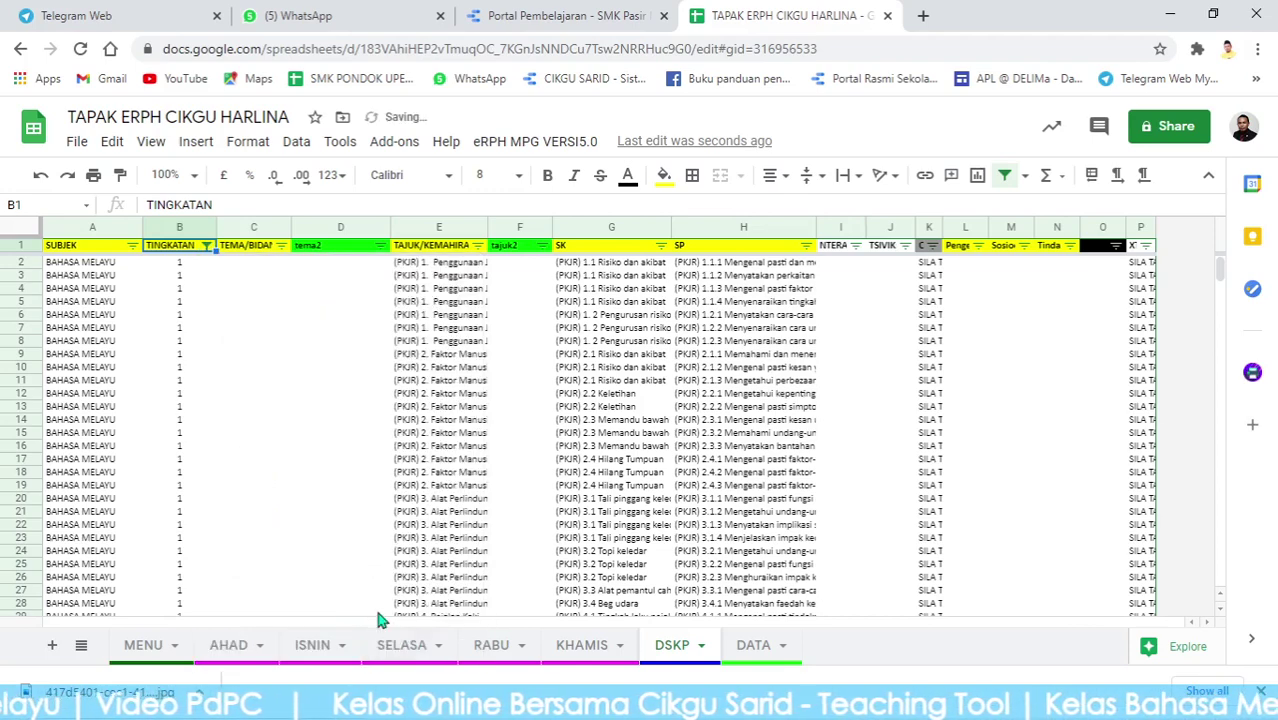
# Select the filtered rows 2–2123 on DSKP and delete them.
pyautogui.click(24, 262)
pyautogui.moveTo(1222, 268); pyautogui.dragTo(1222, 575)
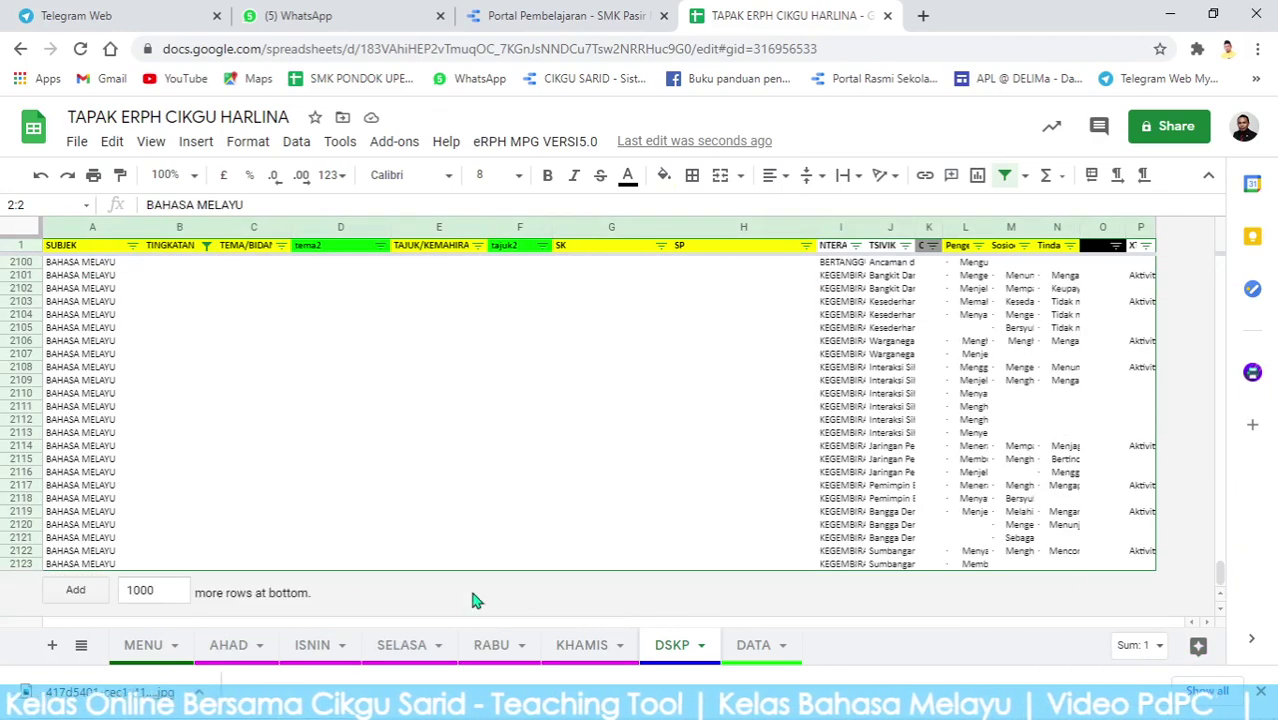
pyautogui.keyDown('shift'); pyautogui.click(28, 565); pyautogui.keyUp('shift')
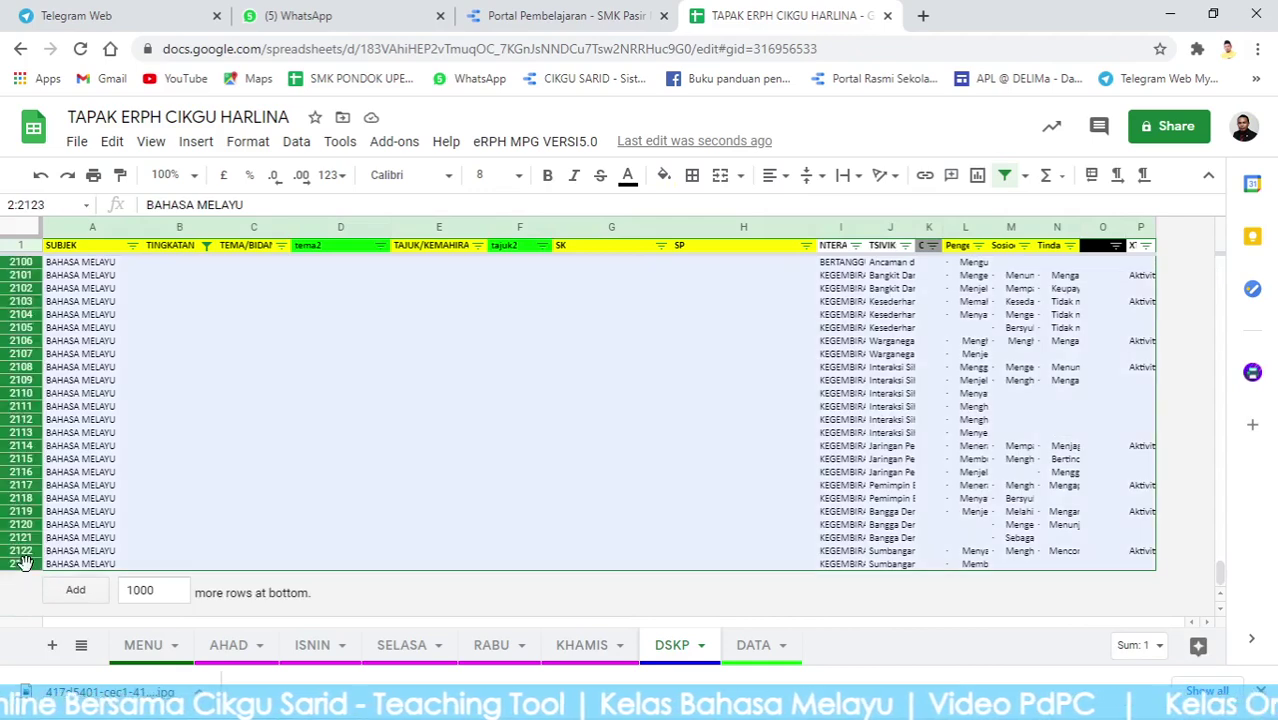
pyautogui.rightClick(183, 497)
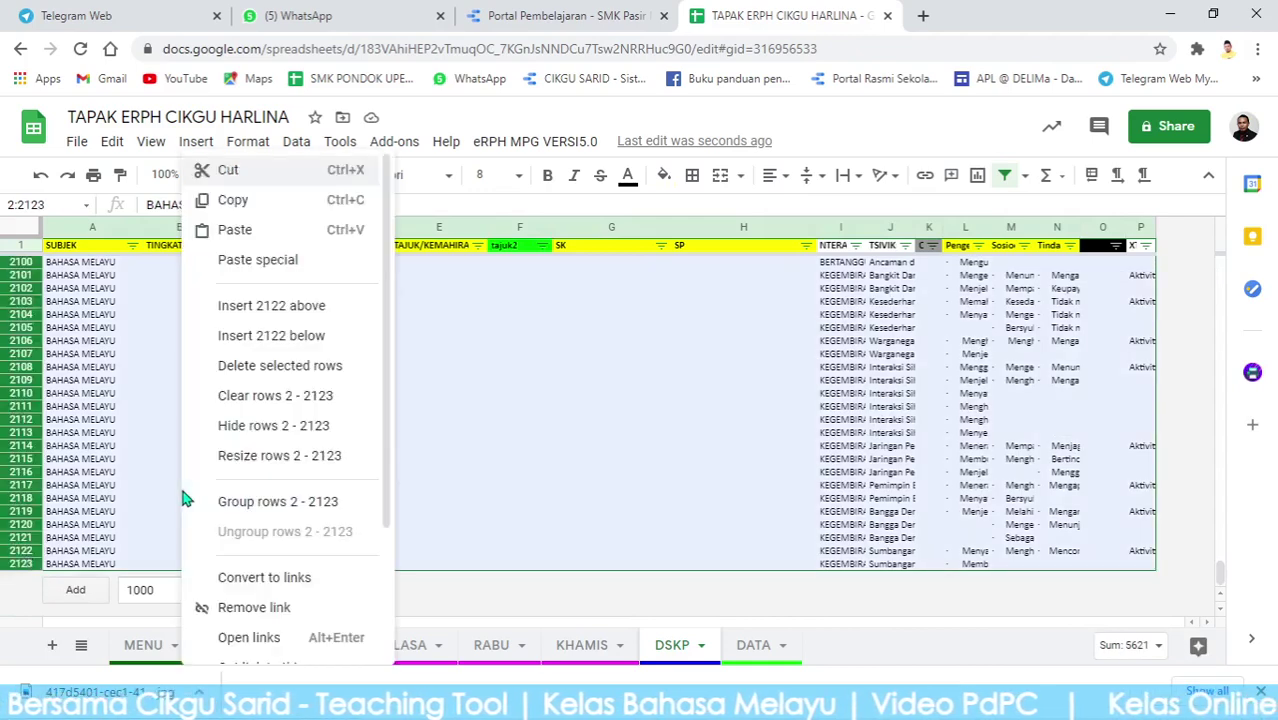
pyautogui.click(296, 370)
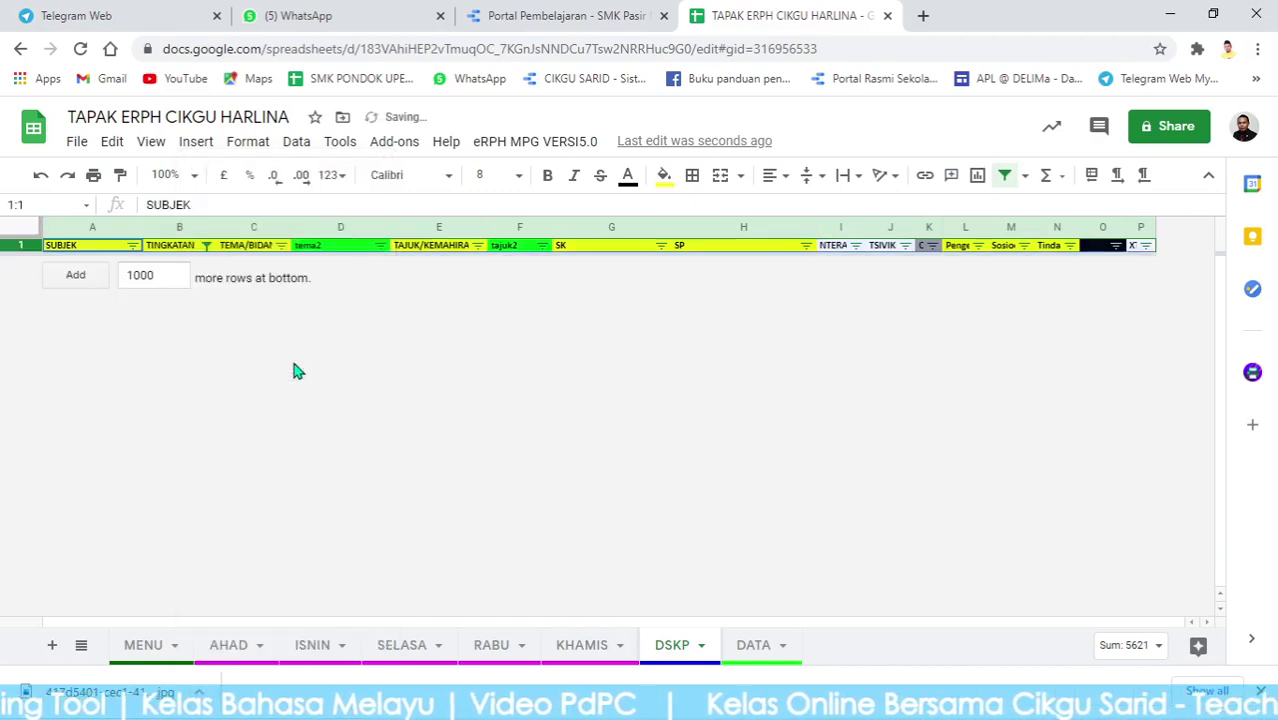
pyautogui.click(205, 246)
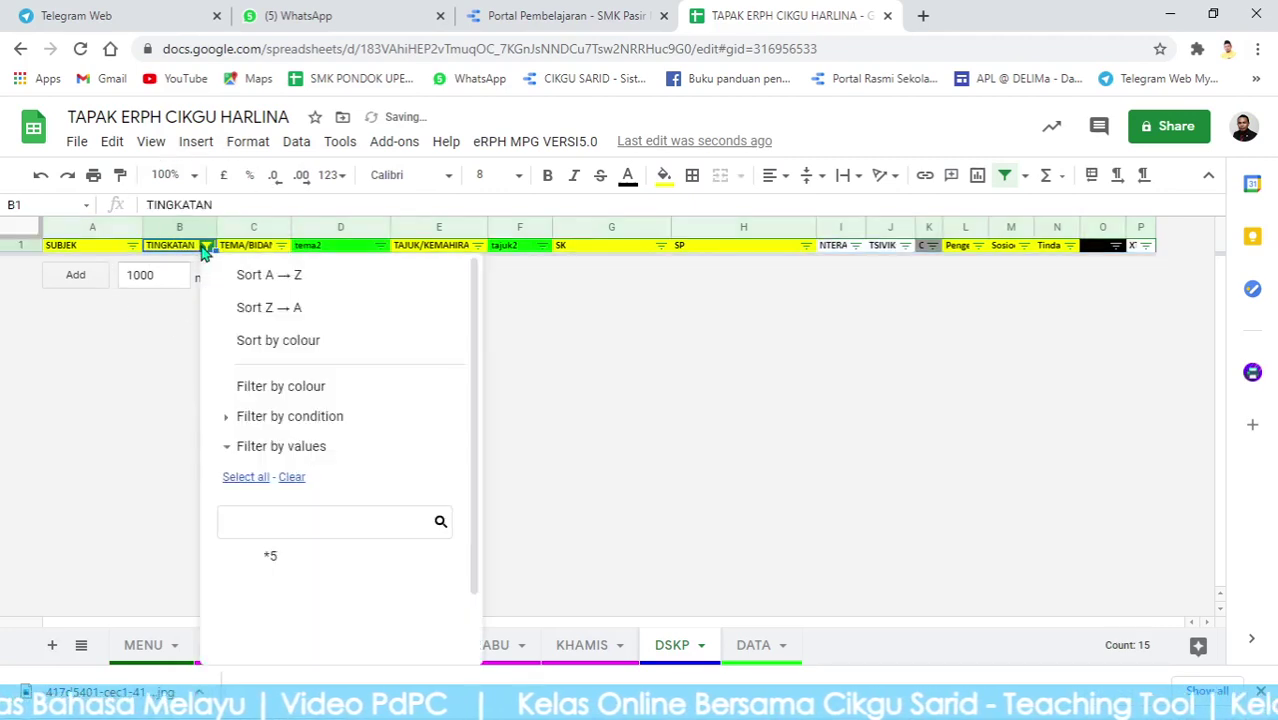
# Tick *5 in the TINGKATAN filter and scroll through the remaining Form 5 rows.
pyautogui.click(305, 567)
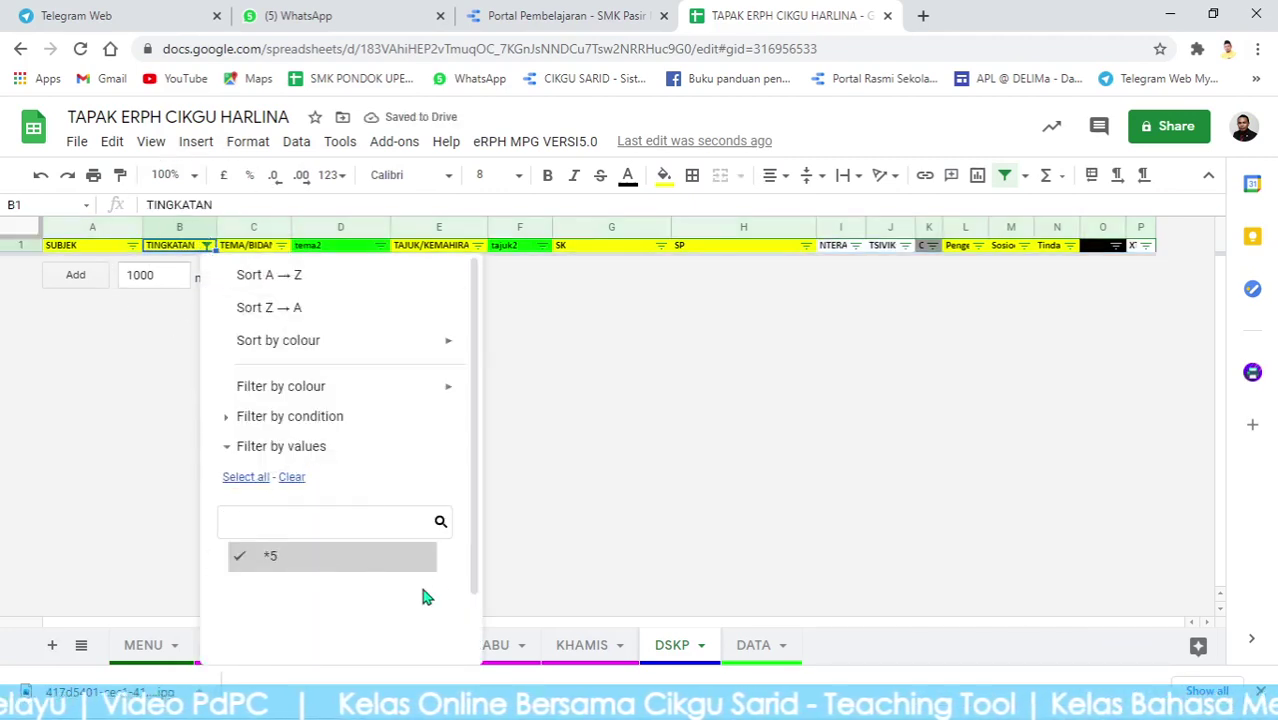
pyautogui.scroll(-1, 452, 566)
pyautogui.click(418, 632)
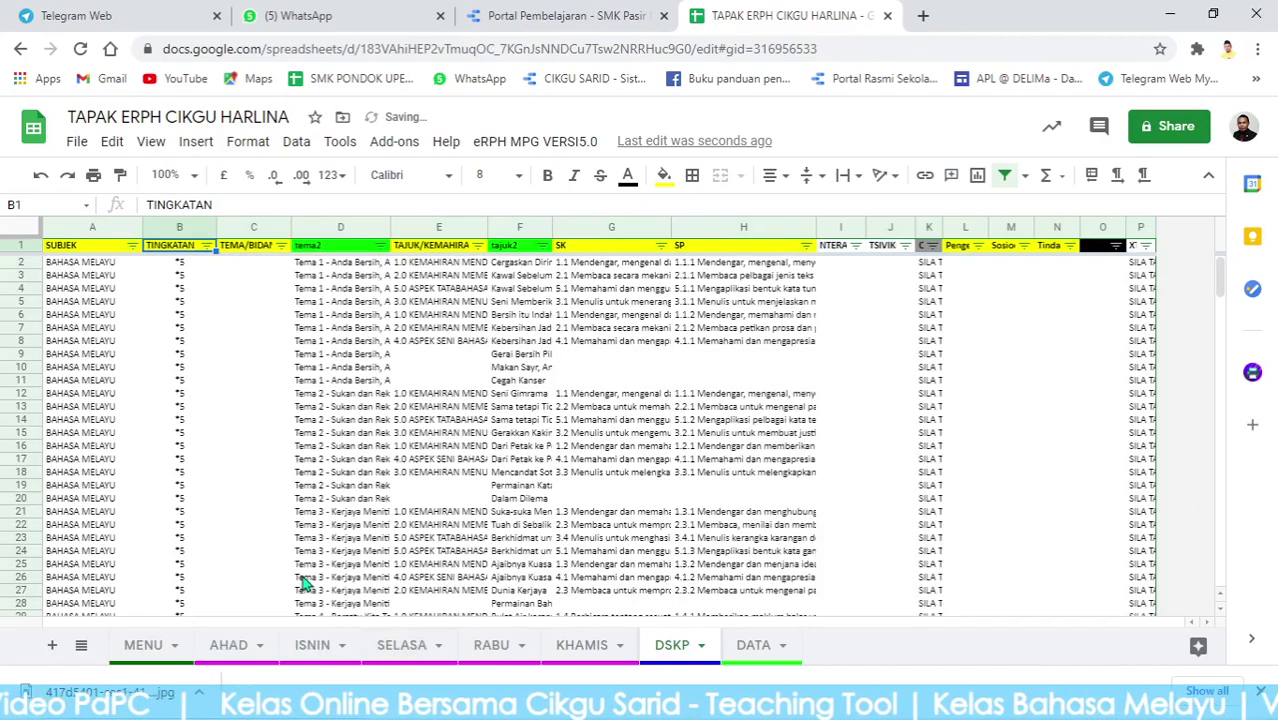
pyautogui.click(180, 394)
pyautogui.scroll(-15, 425, 372)
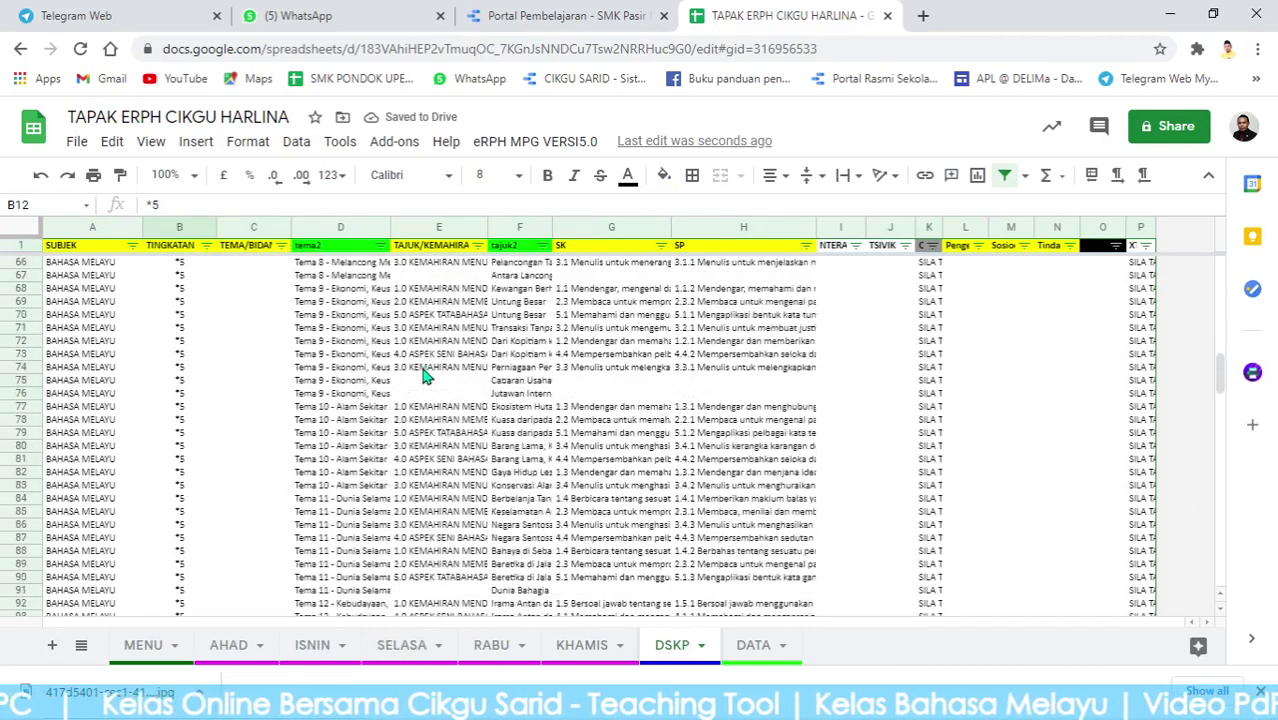
pyautogui.scroll(-6, 426, 374)
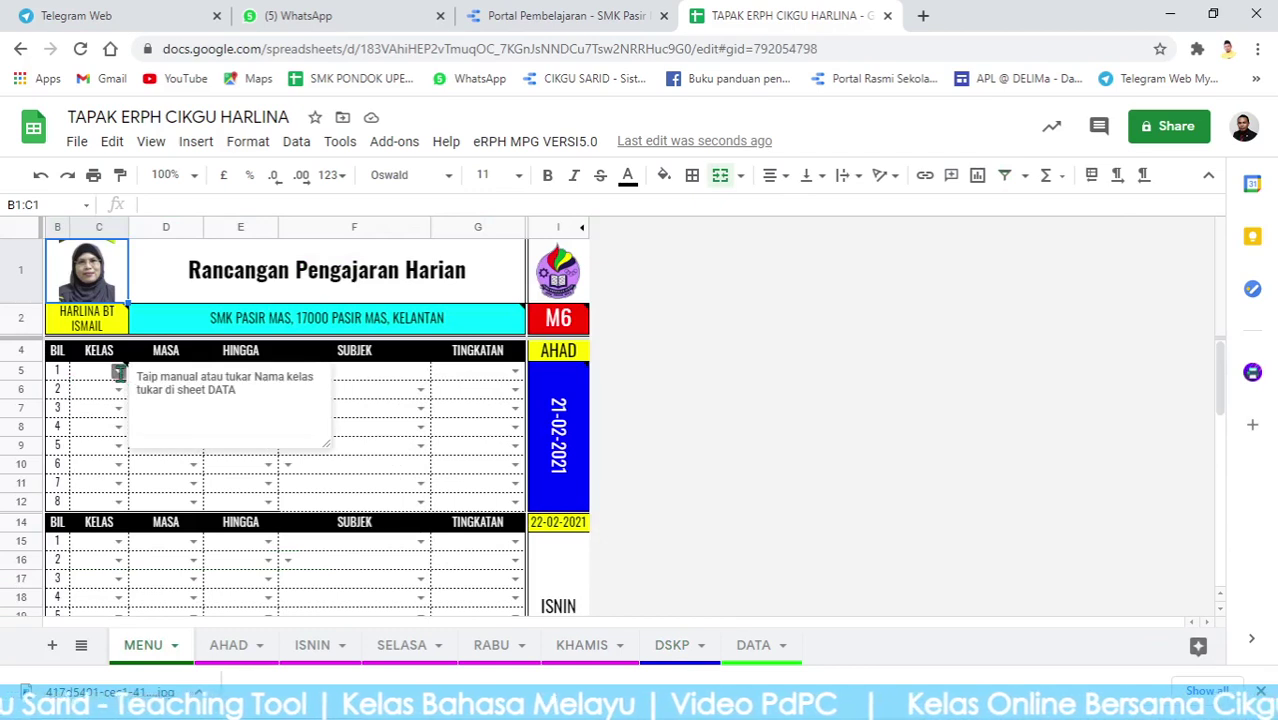
# Check the first KELAS dropdown and its cell note, then go to the DATA sheet.
pyautogui.click(118, 372)
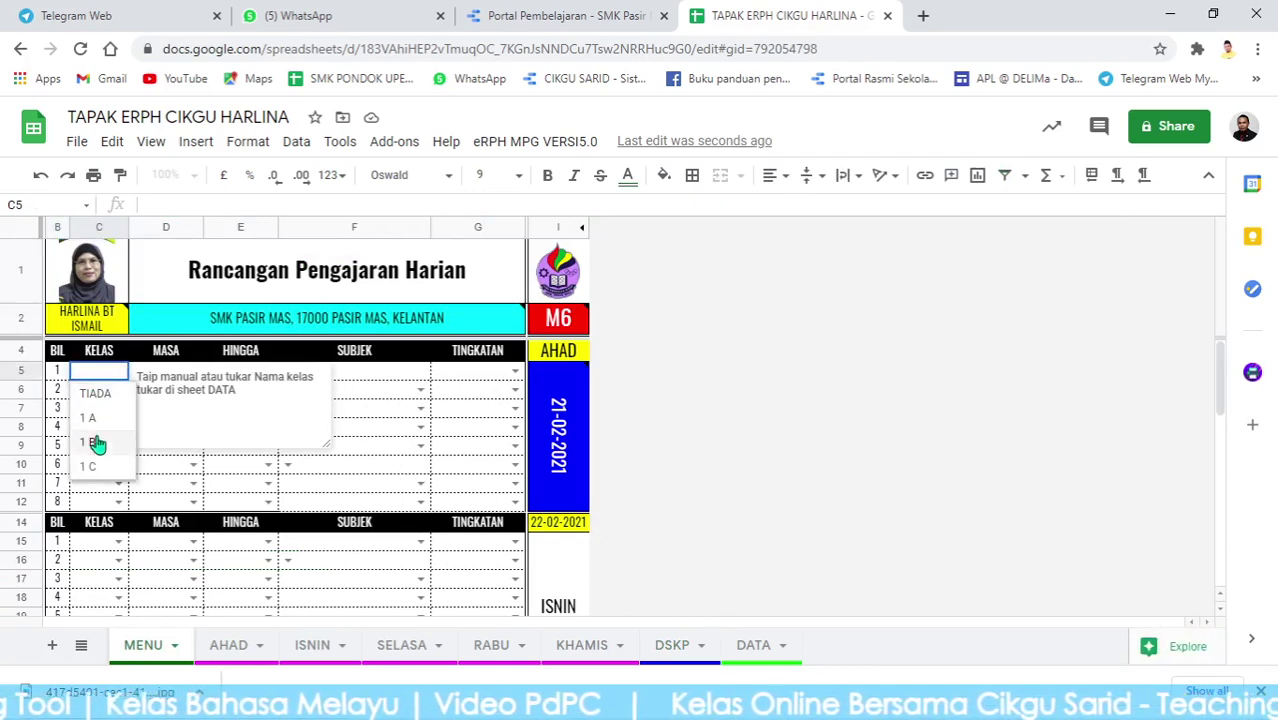
pyautogui.click(360, 467)
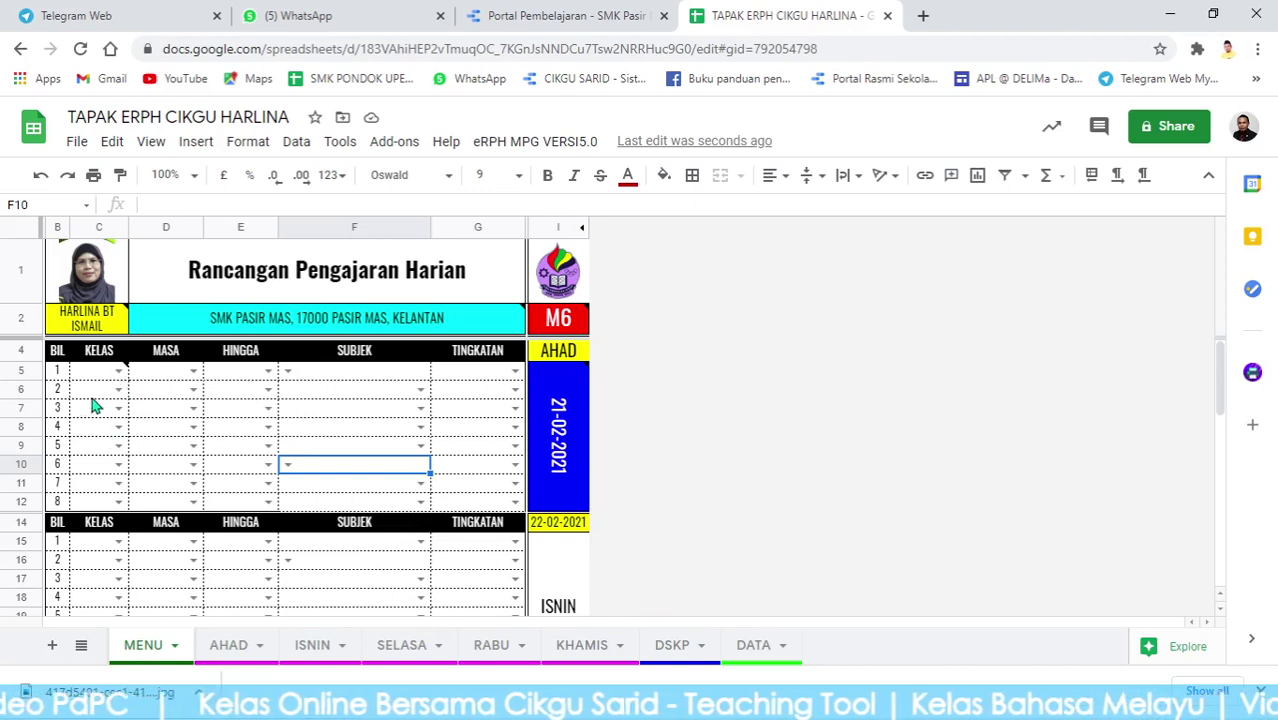
pyautogui.moveTo(103, 372)
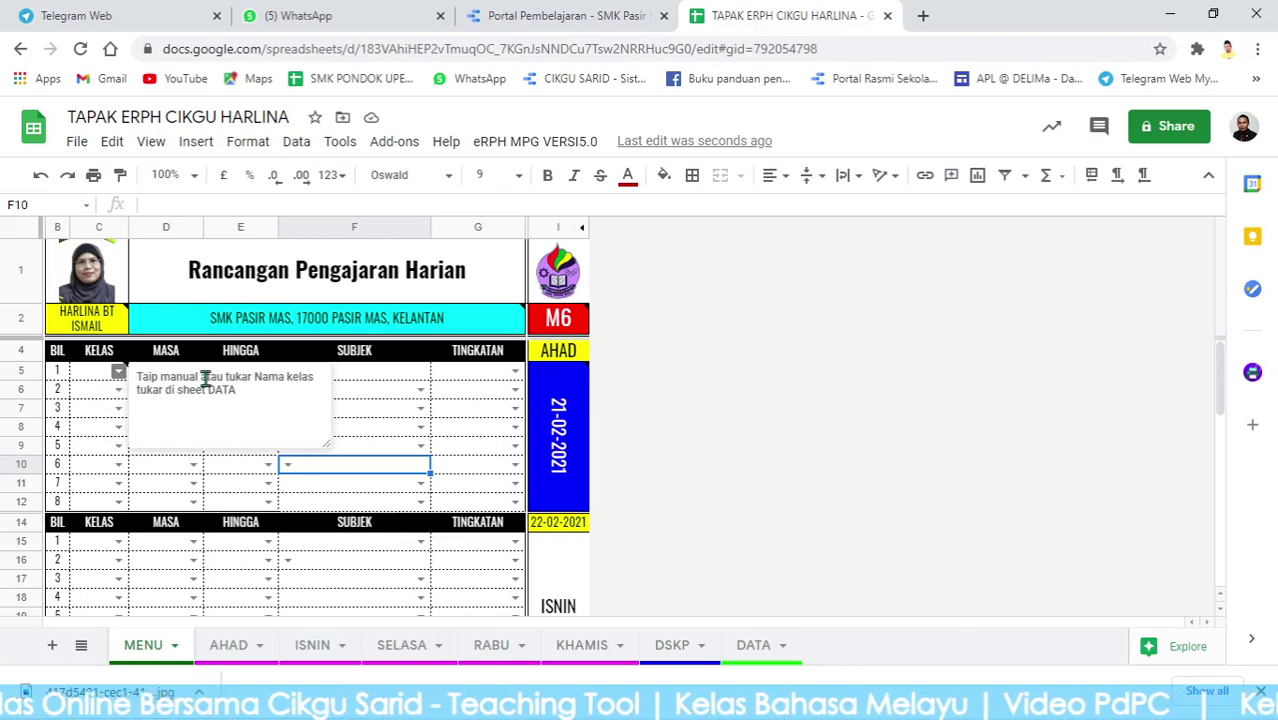
pyautogui.click(763, 646)
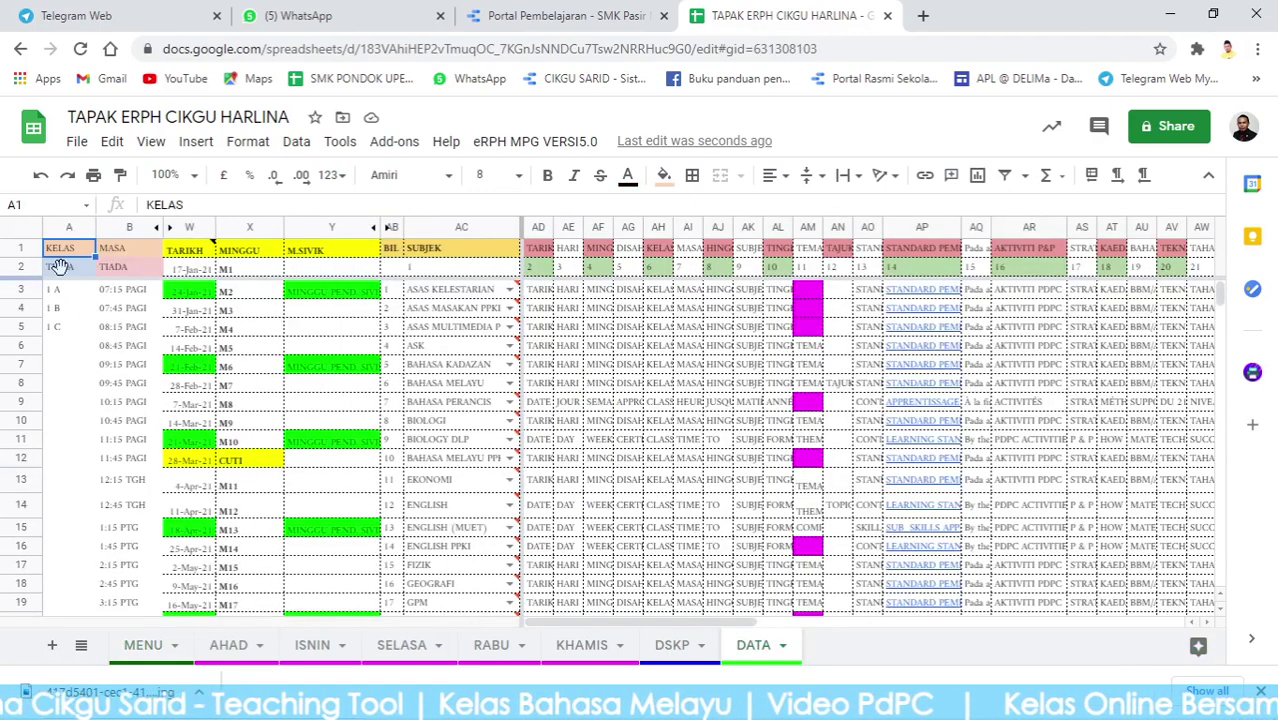
# Clear the old class names in A2:A5 and enter 5 ADIL and 5 BUDI instead.
pyautogui.moveTo(62, 270); pyautogui.dragTo(64, 328)
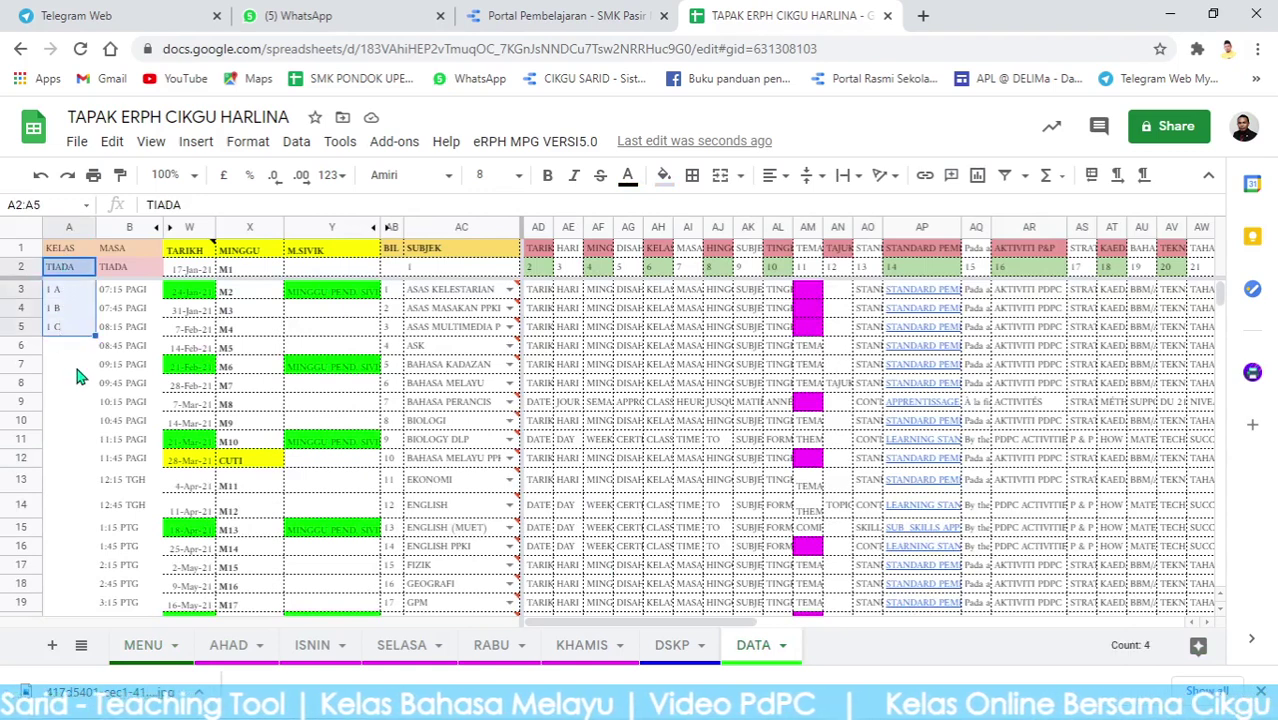
pyautogui.press('Delete')
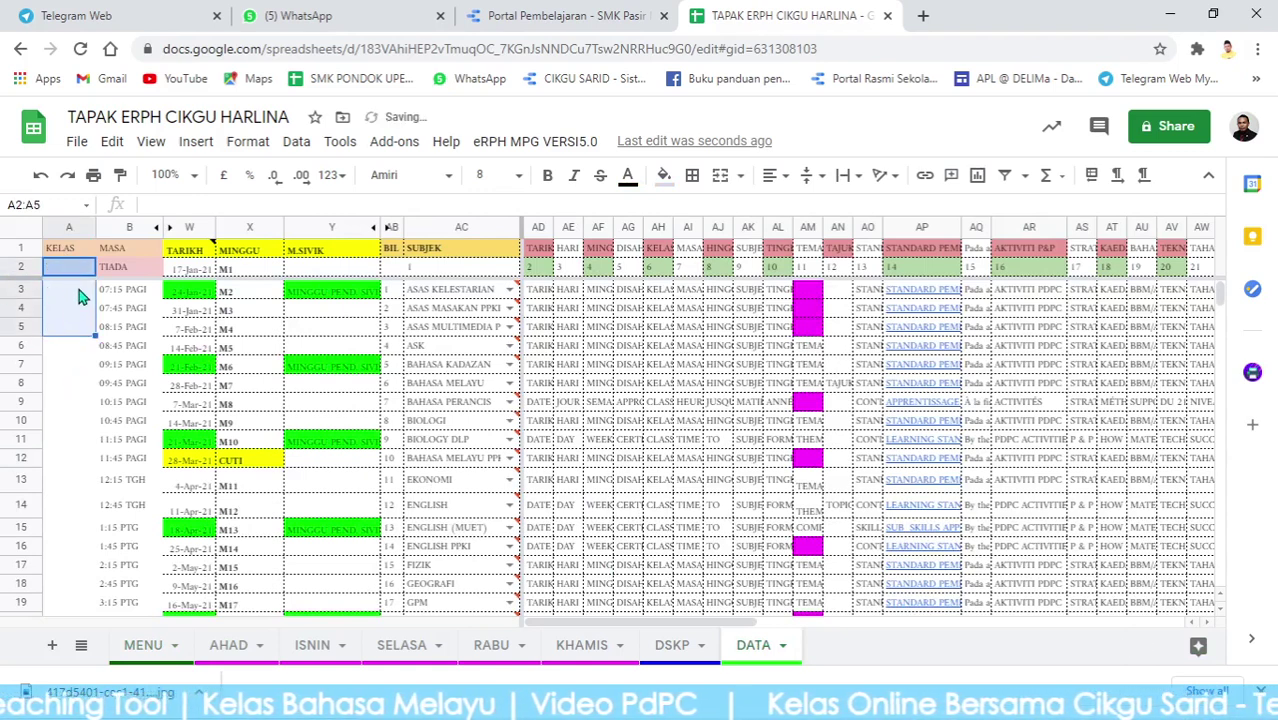
pyautogui.click(66, 275)
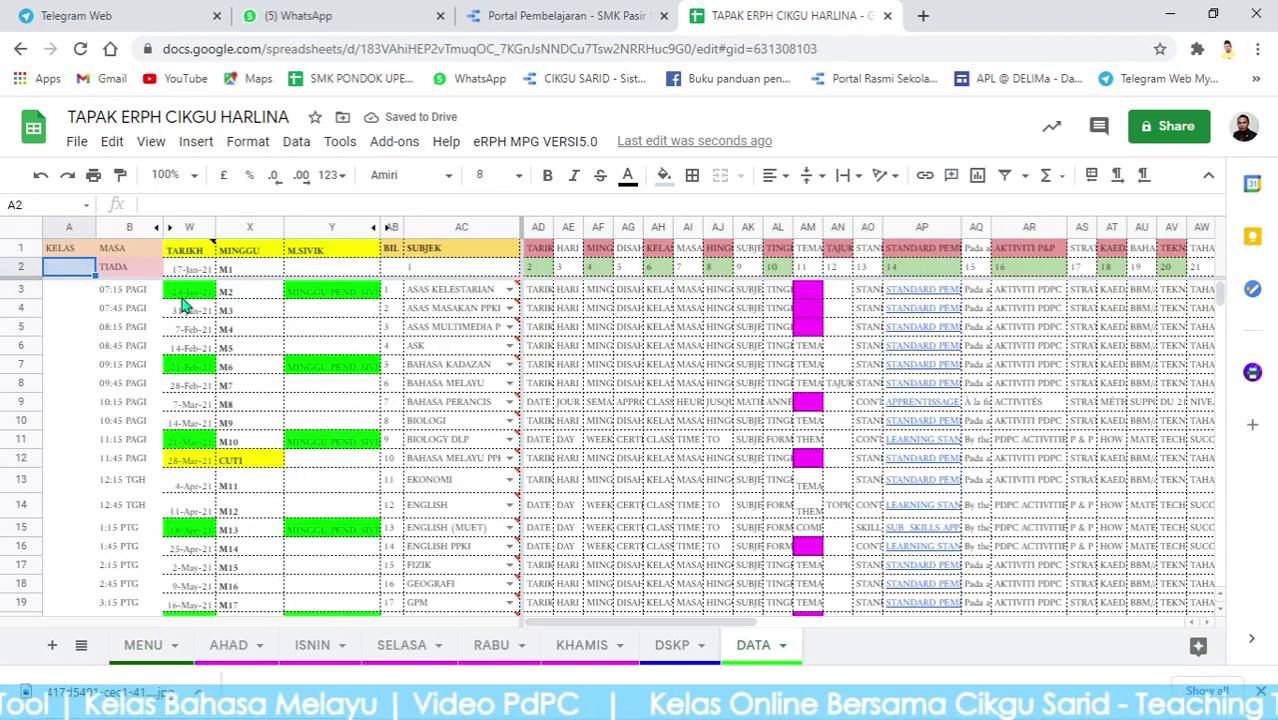
pyautogui.write('5 ADIL')
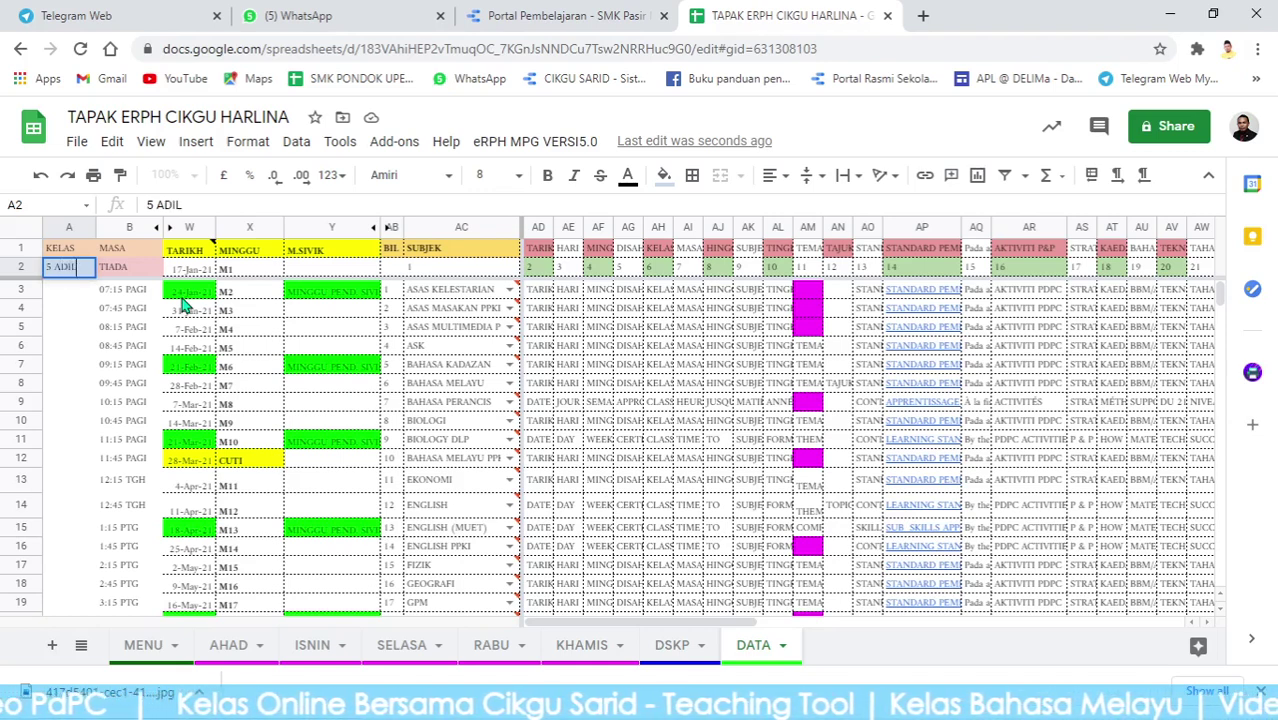
pyautogui.press('Return')
pyautogui.write('5 BU')
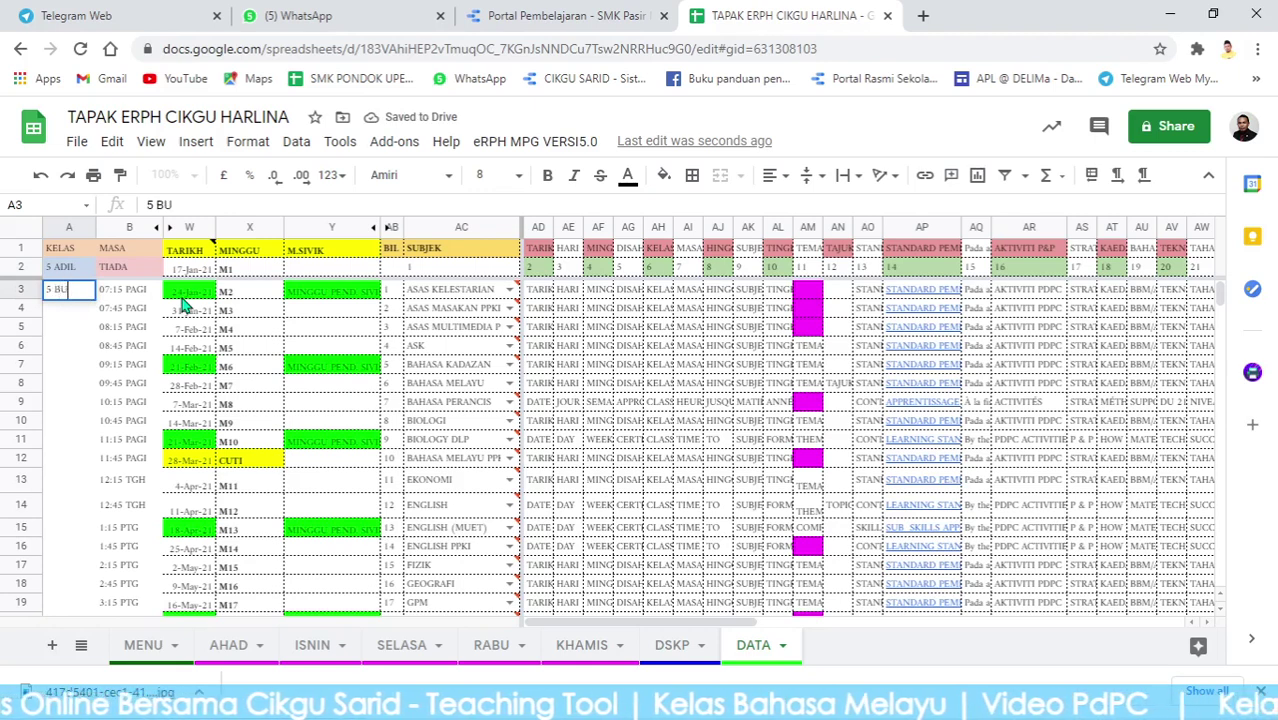
pyautogui.write('DI')
pyautogui.click(81, 344)
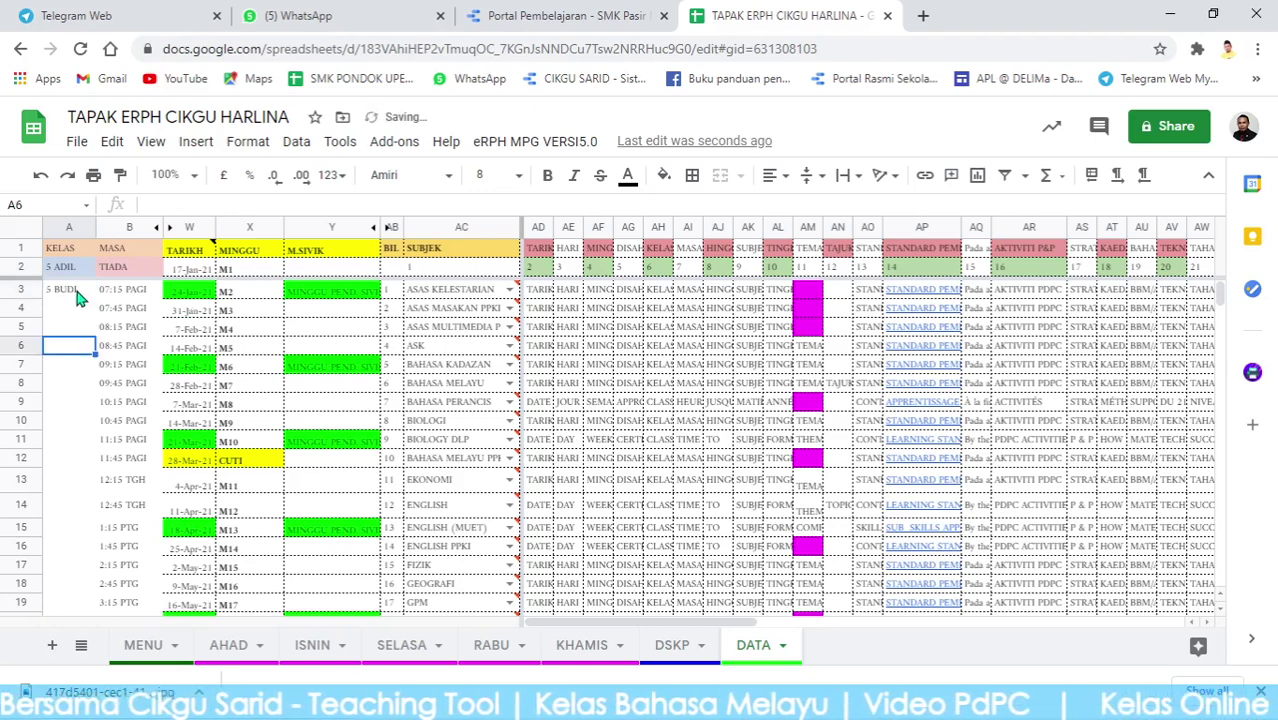
pyautogui.click(143, 645)
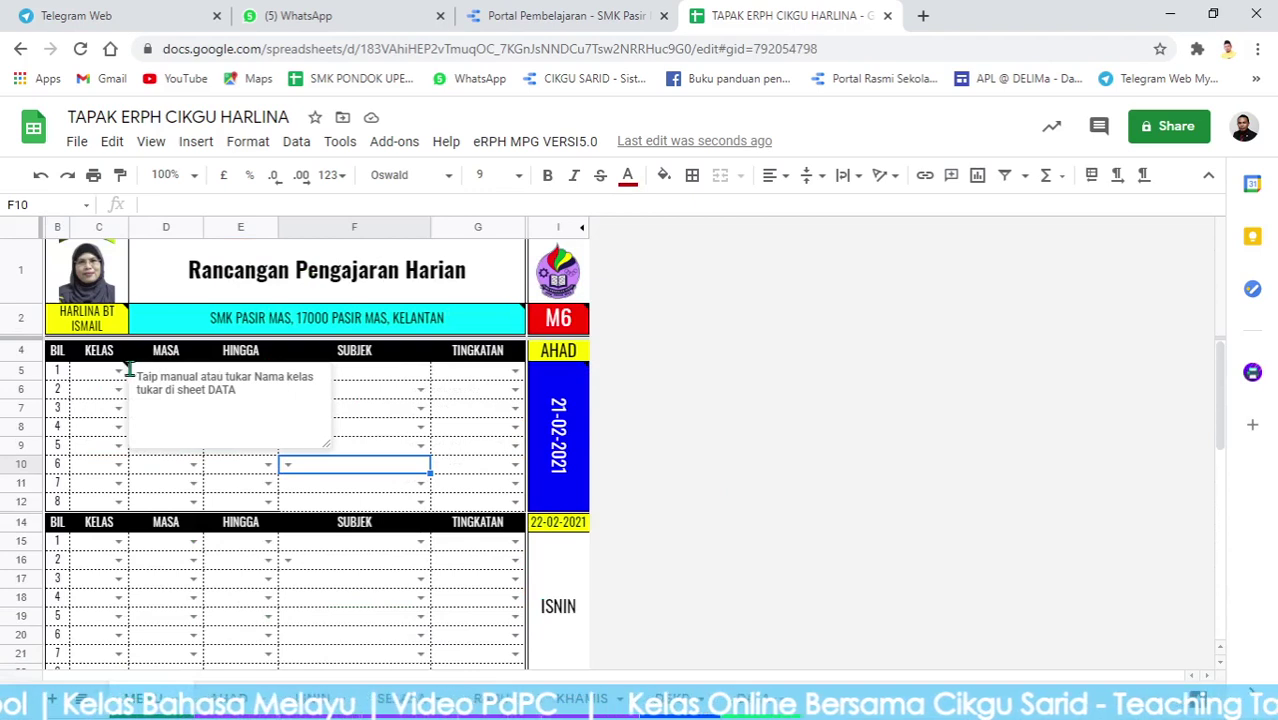
# Schedule the first lesson: 5 ADIL, 08:45–09:45 PAGI, BAHASA MELAYU, form *5.
pyautogui.click(118, 370)
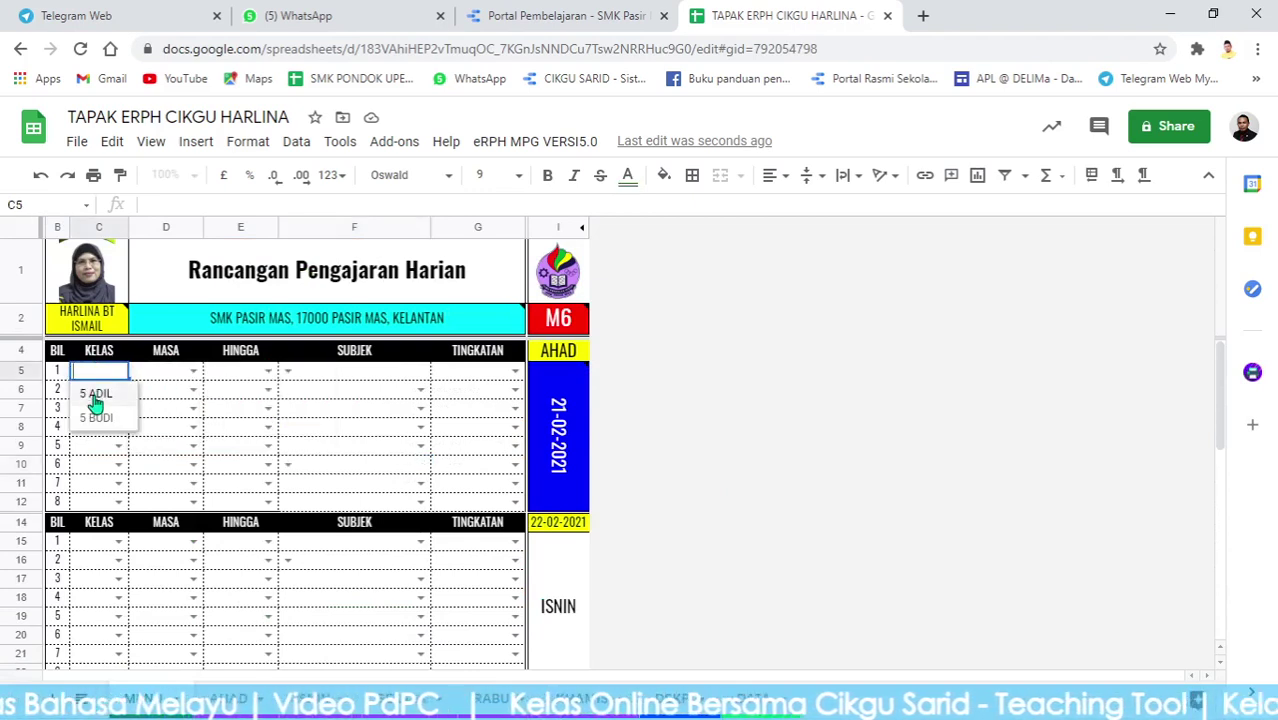
pyautogui.click(96, 396)
pyautogui.click(192, 371)
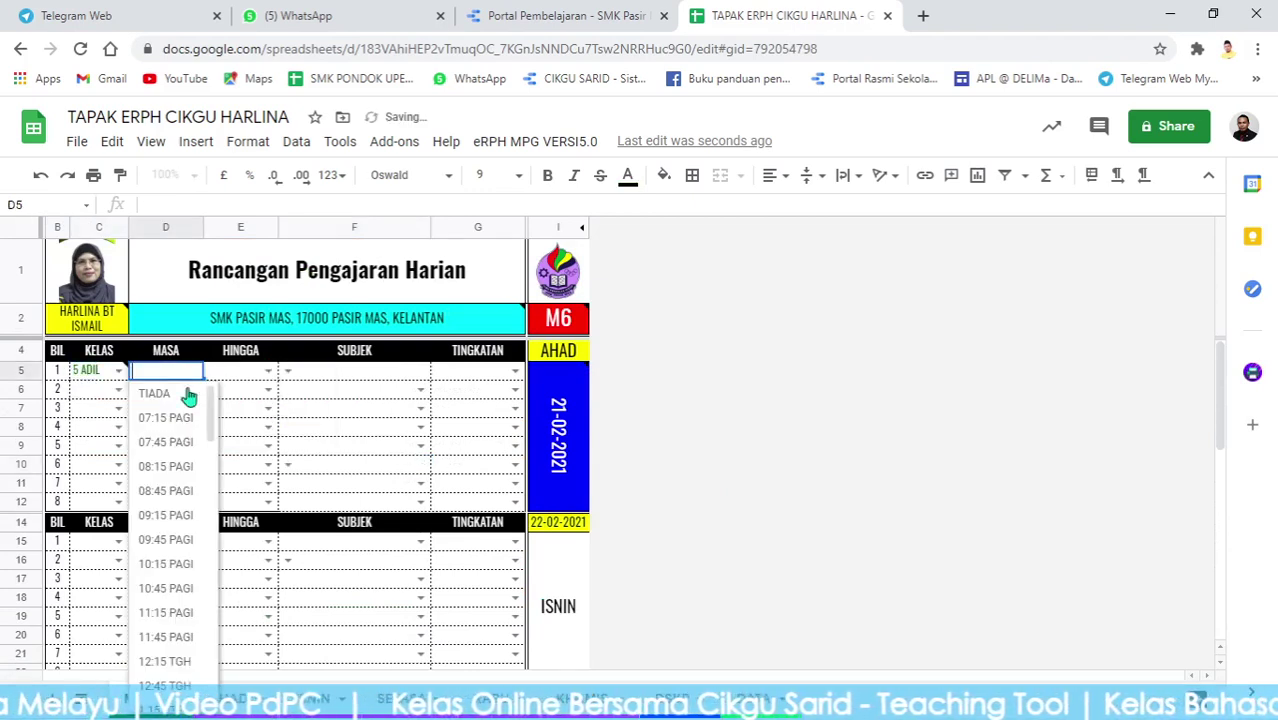
pyautogui.click(177, 490)
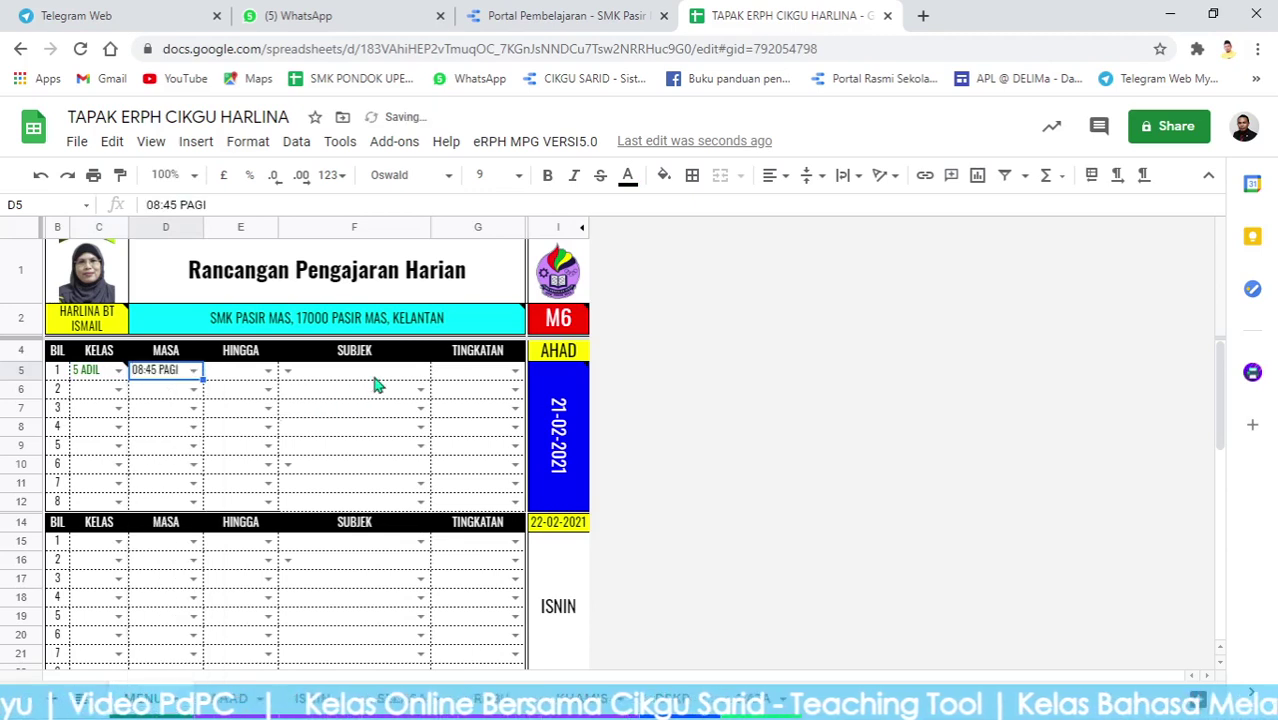
pyautogui.click(270, 374)
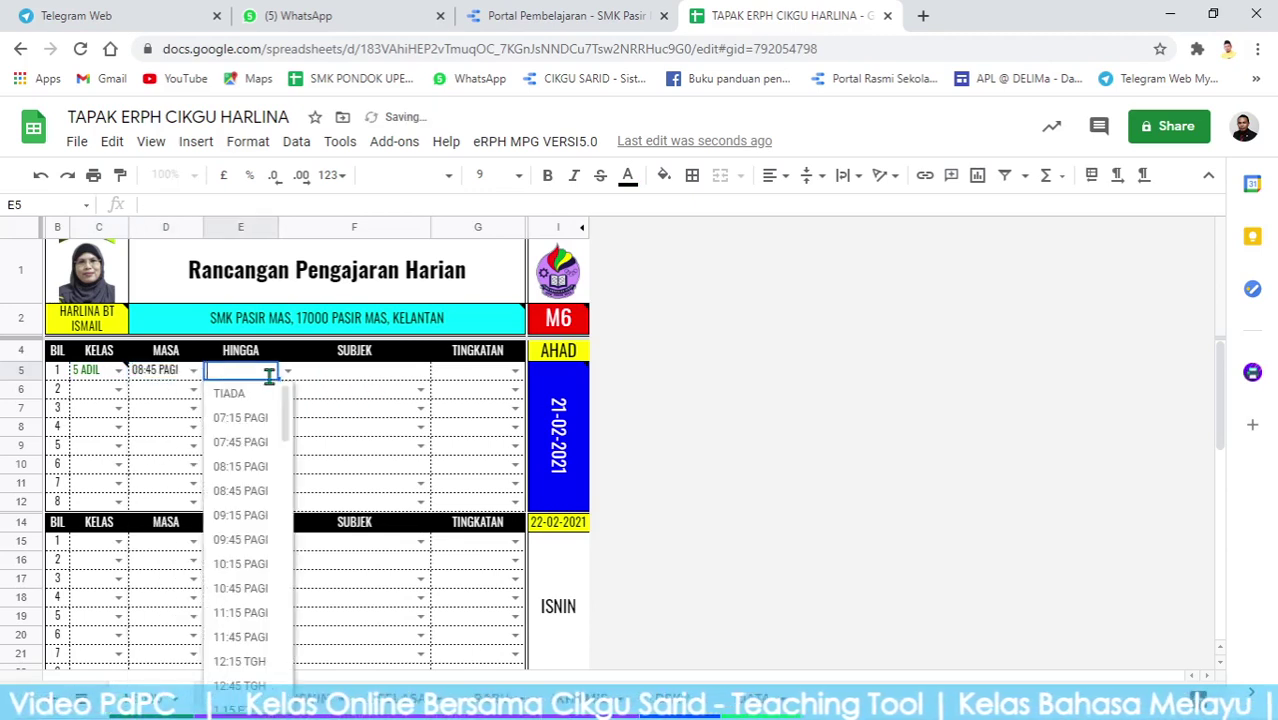
pyautogui.click(240, 540)
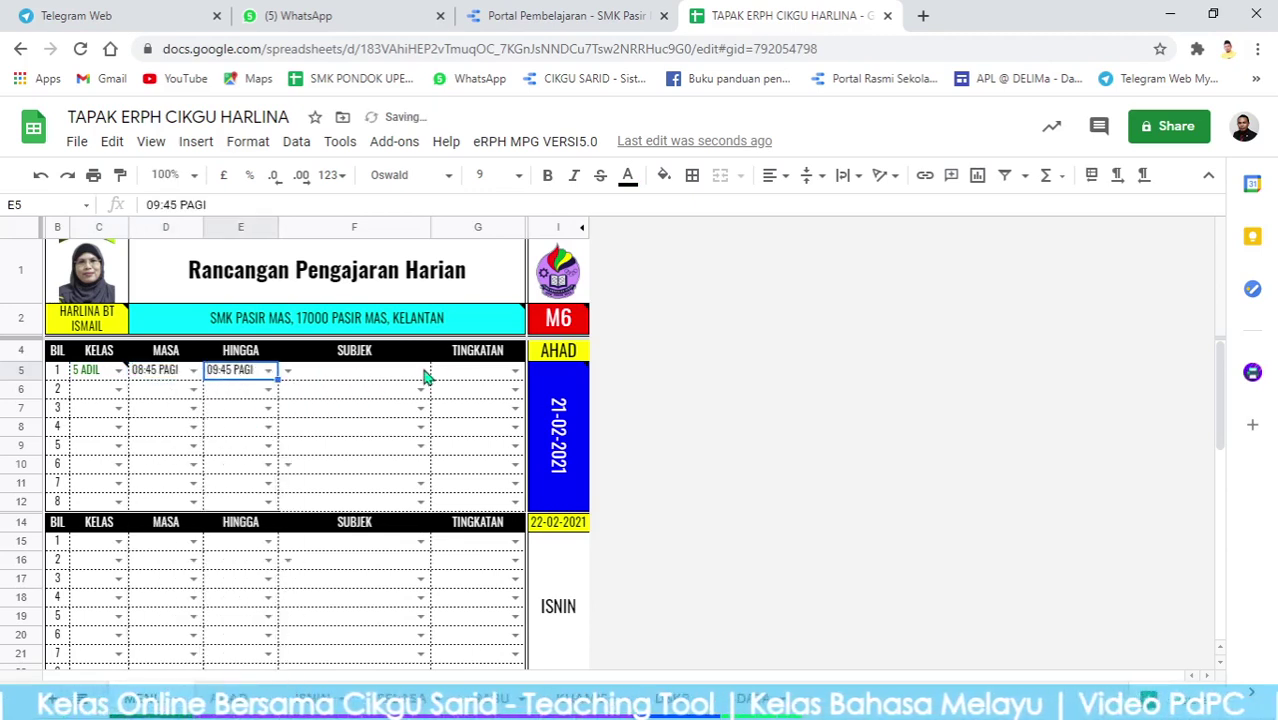
pyautogui.click(288, 373)
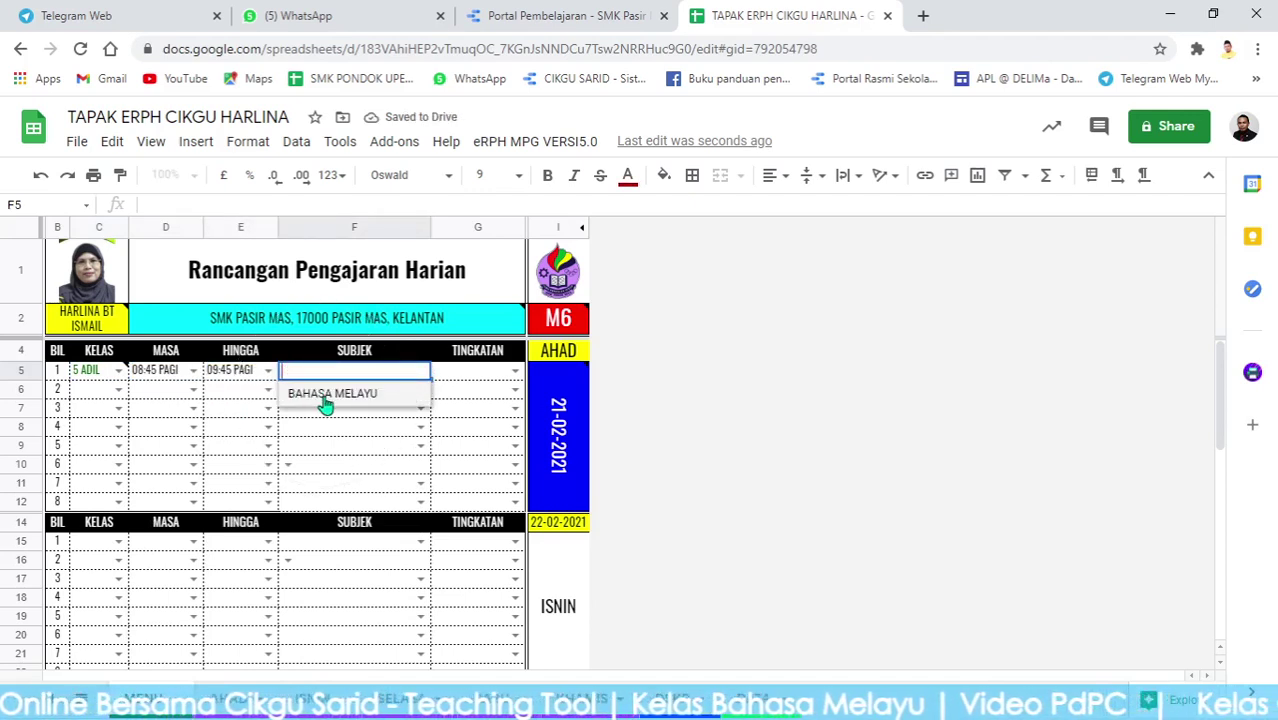
pyautogui.click(325, 397)
pyautogui.click(513, 375)
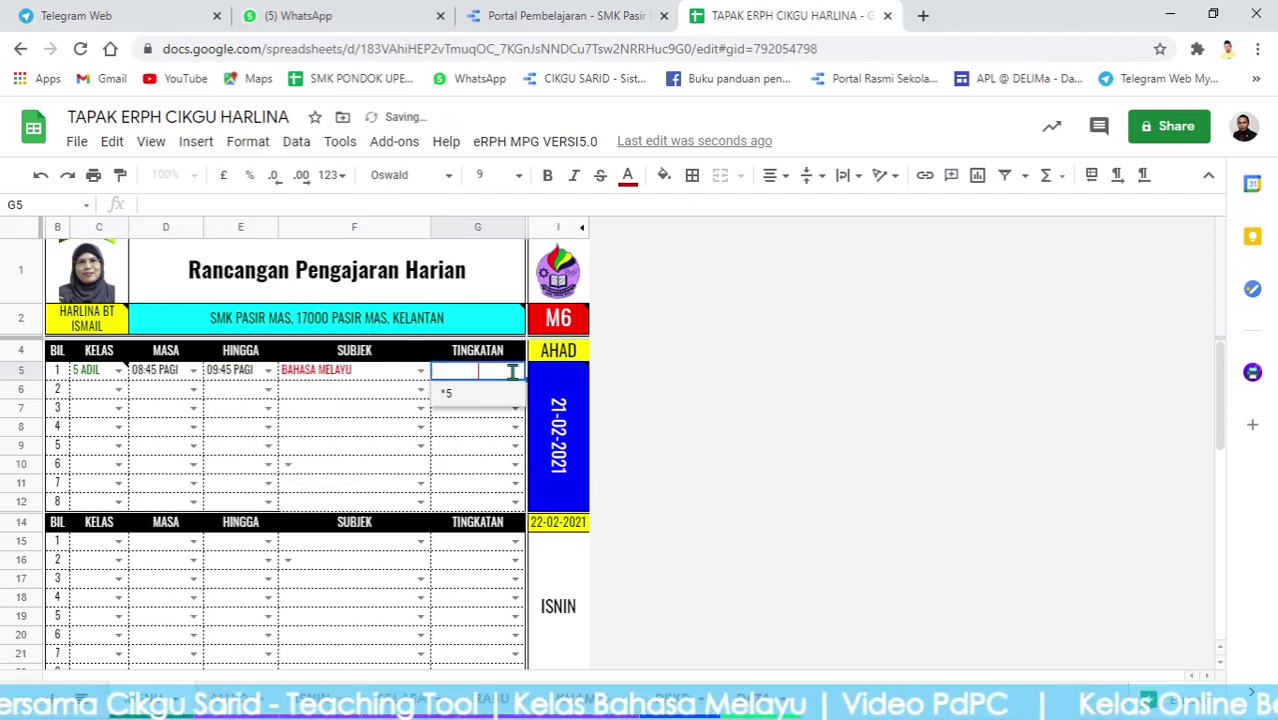
pyautogui.click(460, 402)
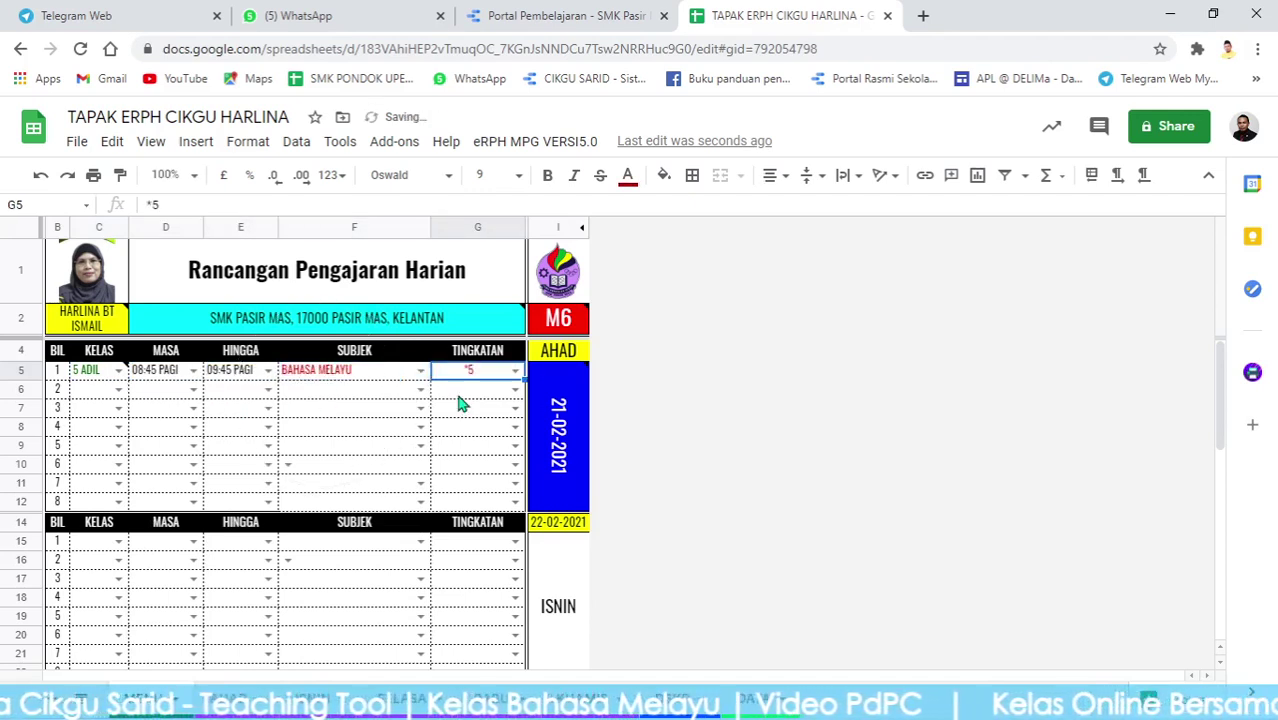
# Set the second lesson to class 5 BUDI from 11:15 PAGI to 12:15 TGH.
pyautogui.click(514, 390)
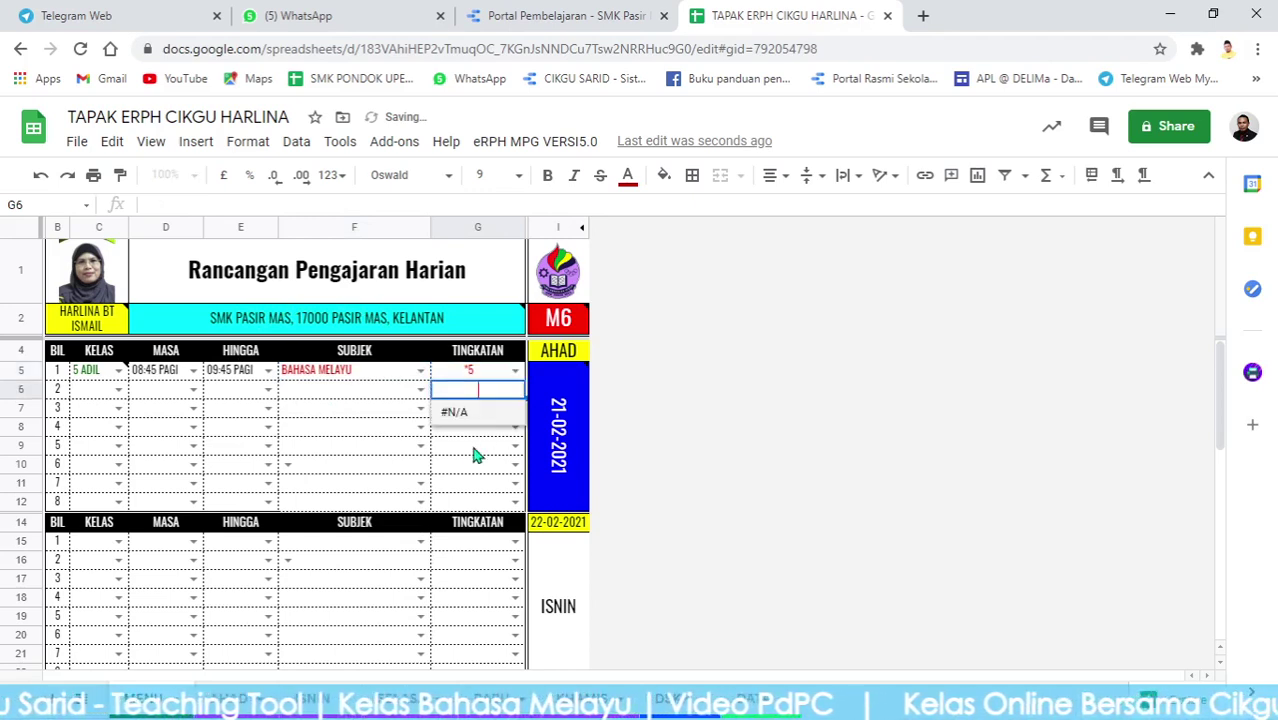
pyautogui.click(342, 412)
pyautogui.click(114, 392)
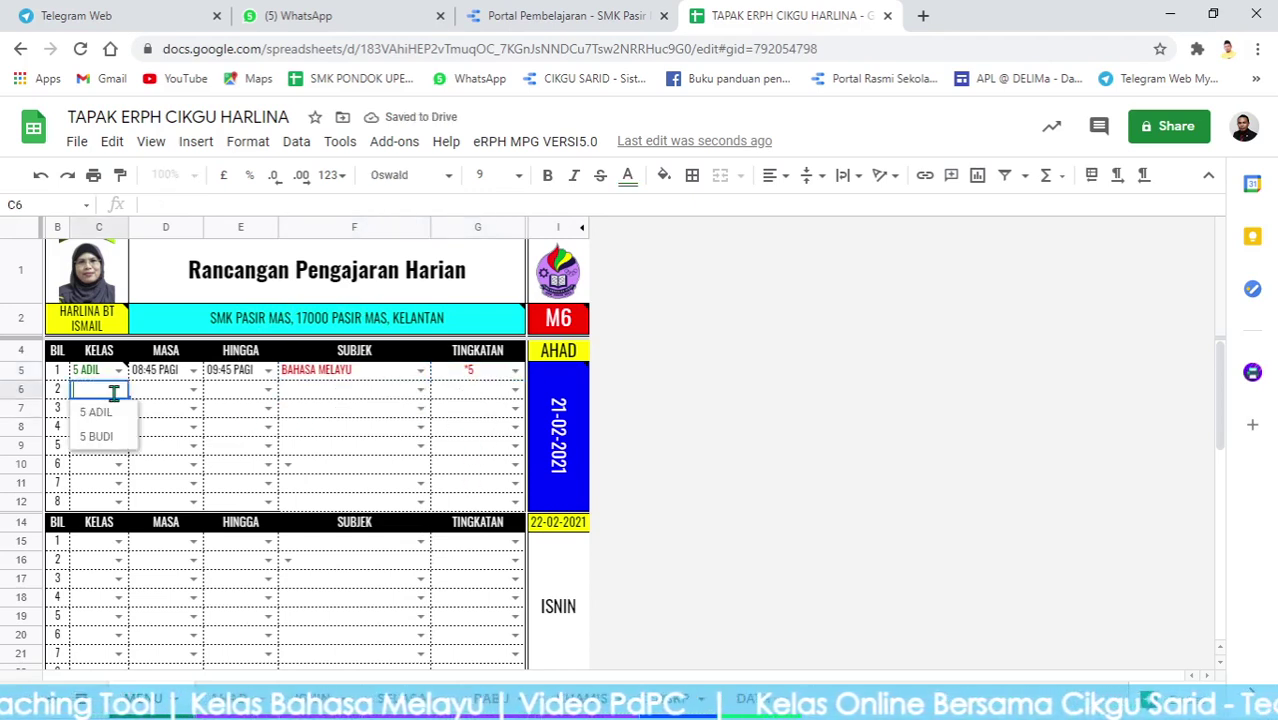
pyautogui.click(110, 438)
pyautogui.click(193, 391)
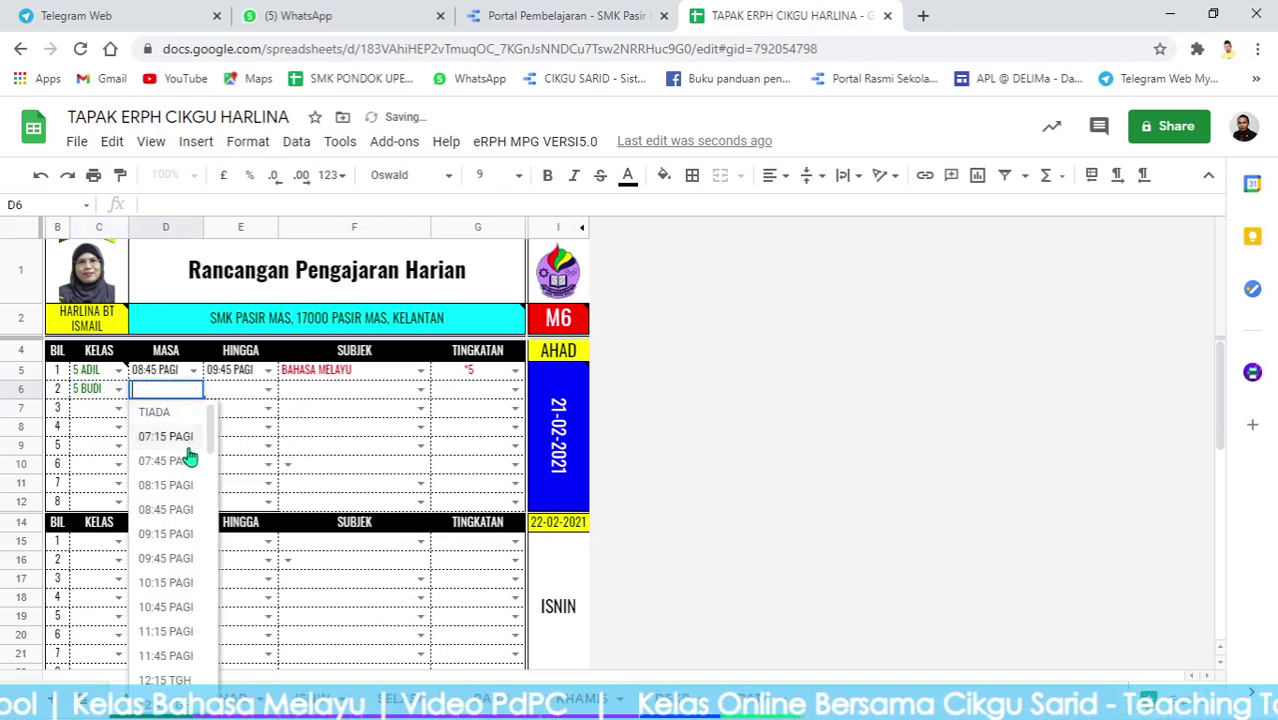
pyautogui.click(170, 607)
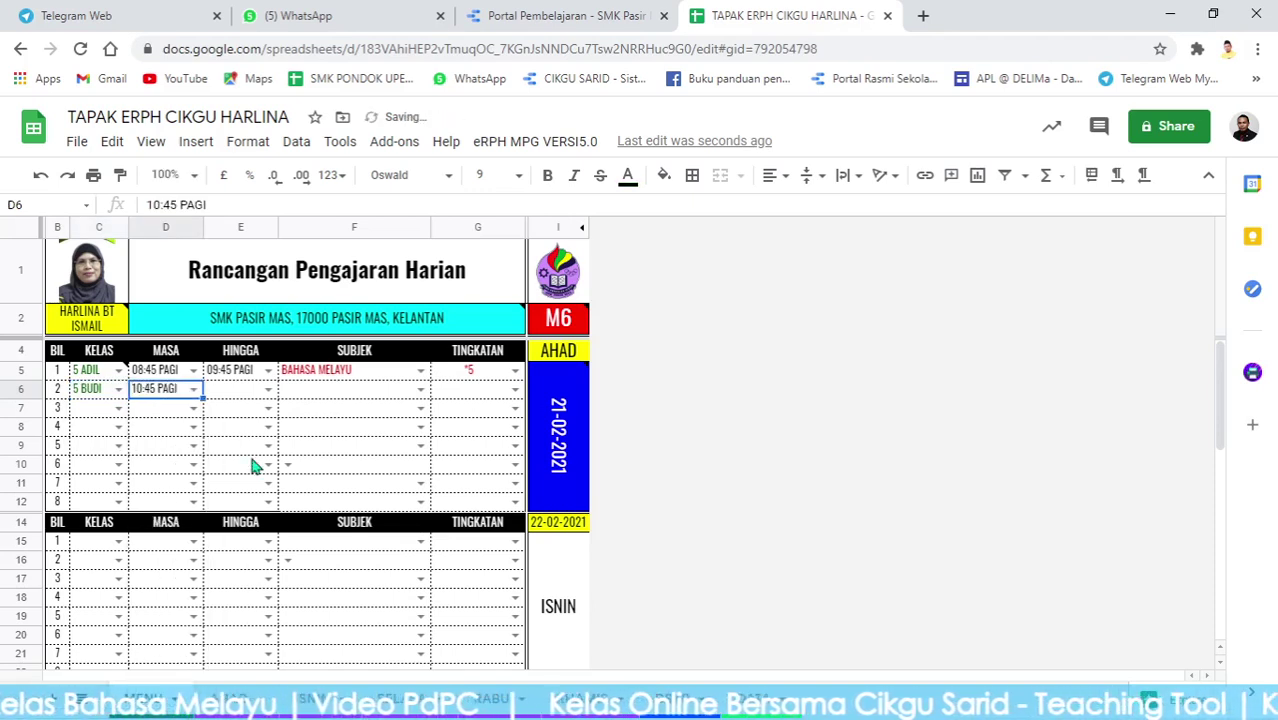
pyautogui.click(194, 391)
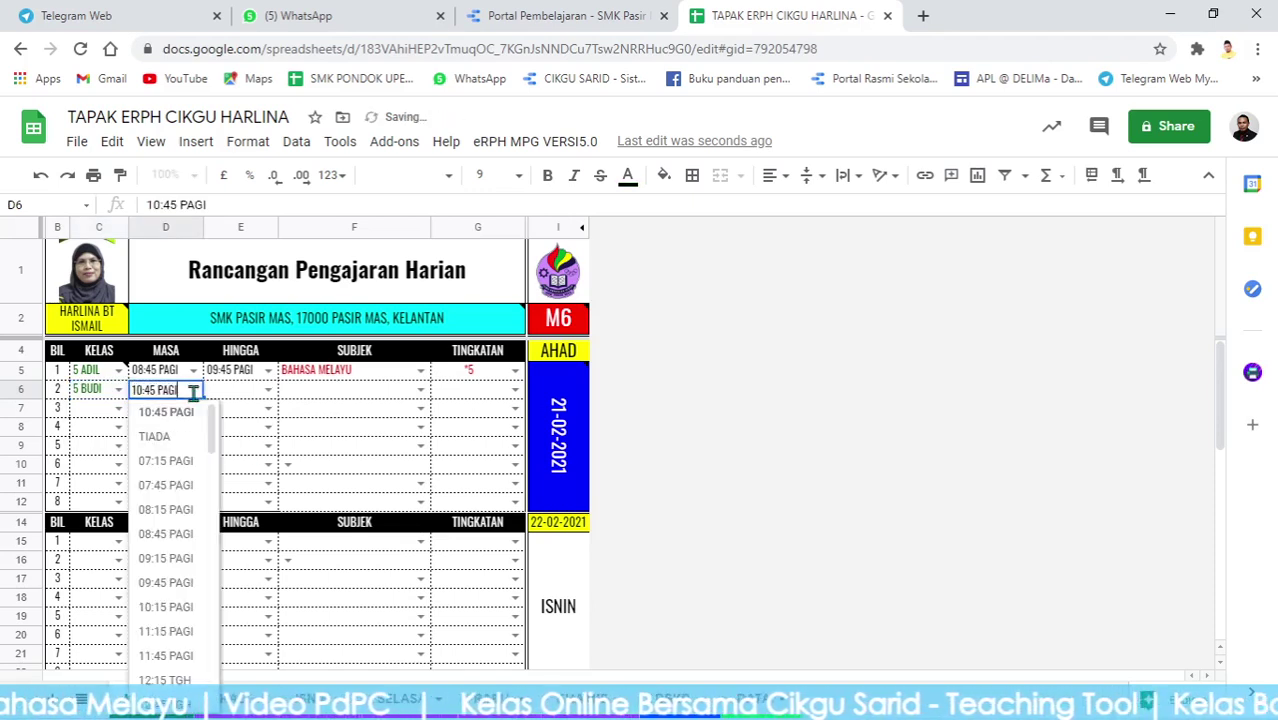
pyautogui.click(166, 631)
pyautogui.click(269, 391)
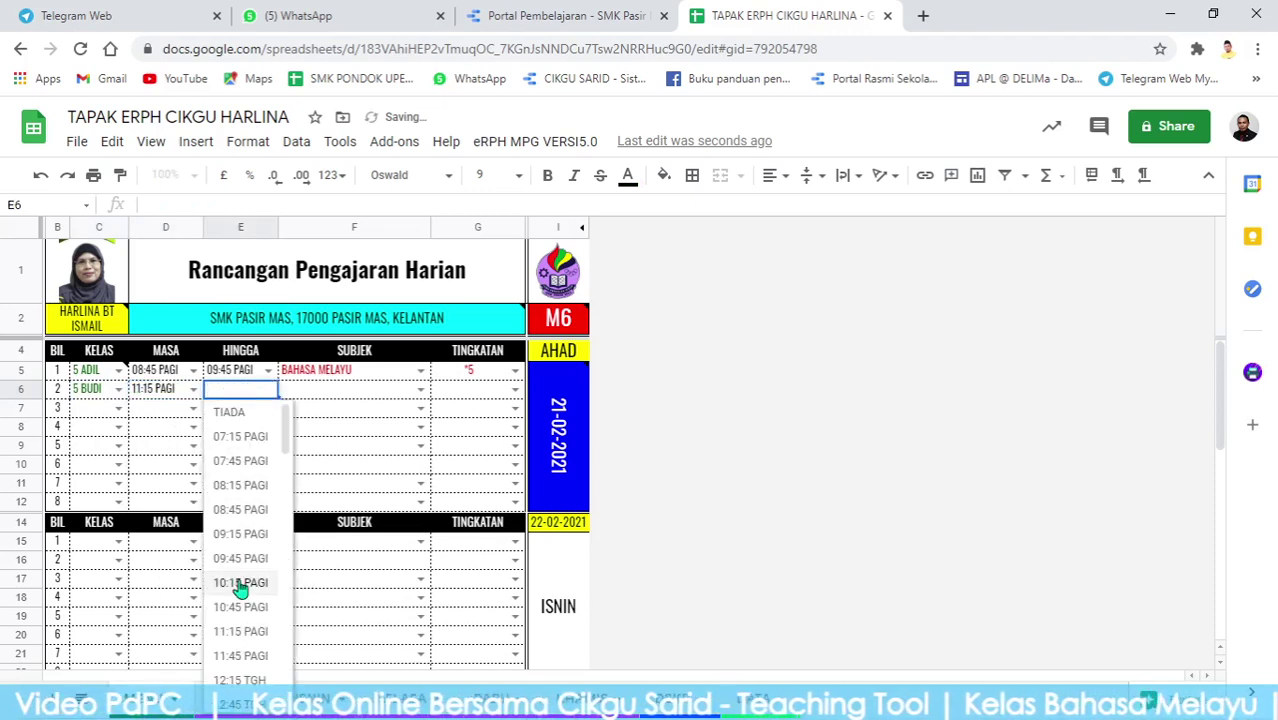
pyautogui.click(240, 684)
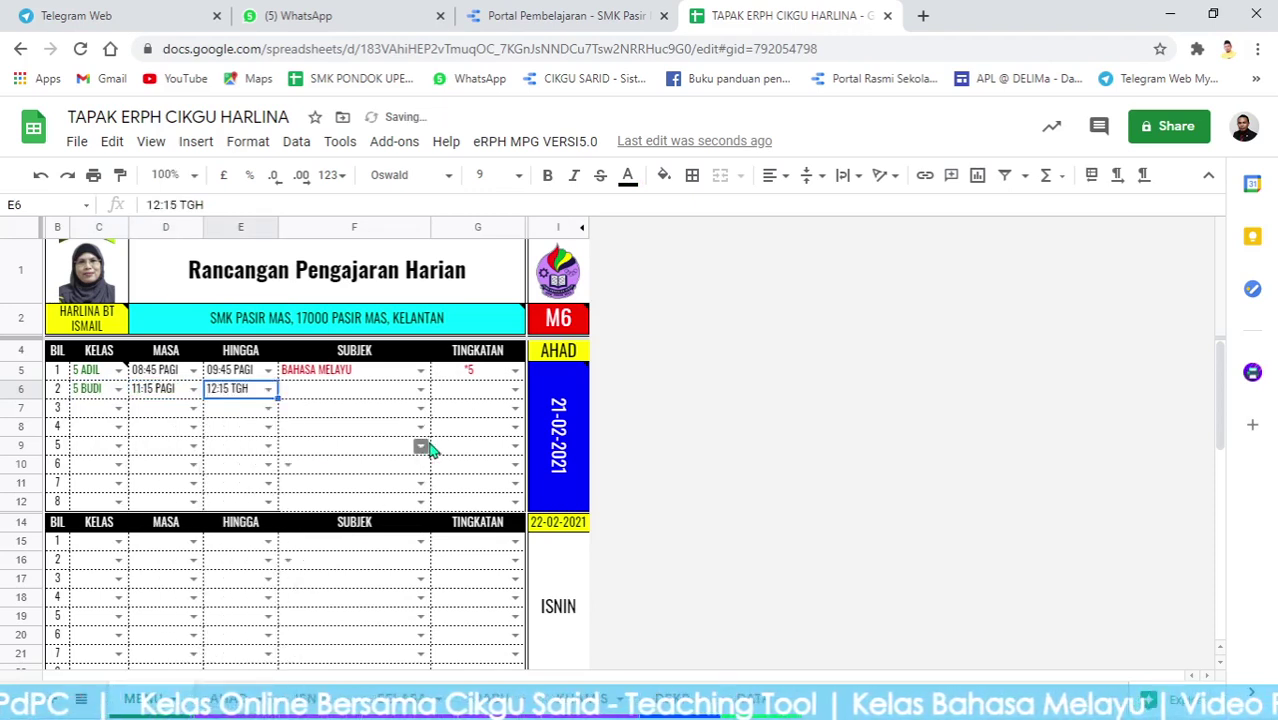
# Give the second lesson subject BAHASA MELAYU and form *5, then view the AHAD lesson plan.
pyautogui.click(421, 391)
pyautogui.click(378, 421)
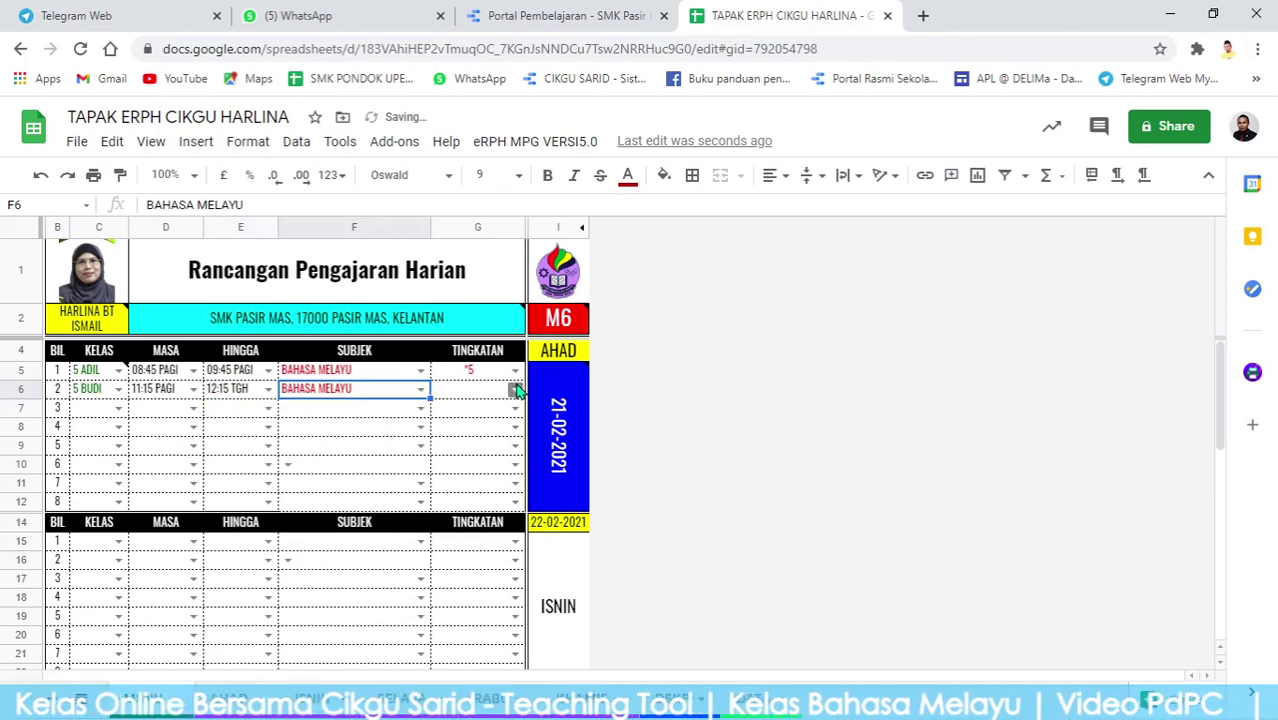
pyautogui.click(515, 389)
pyautogui.click(445, 418)
pyautogui.click(350, 450)
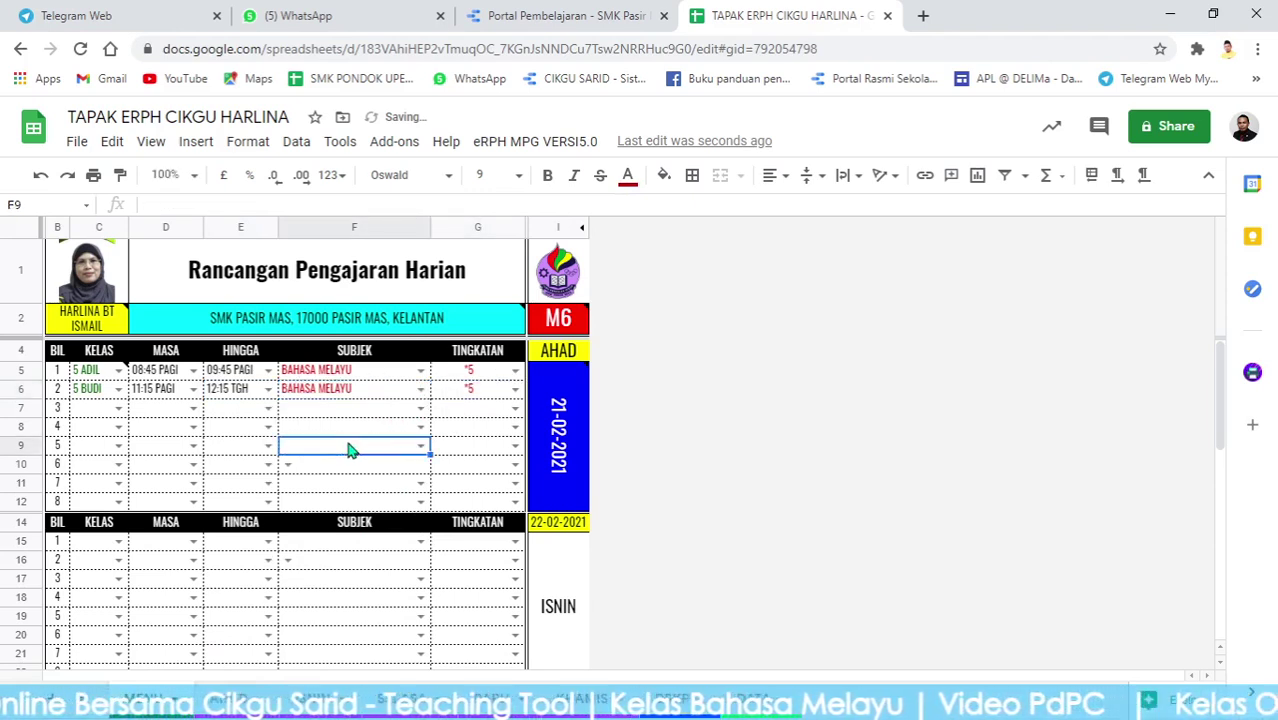
pyautogui.click(222, 700)
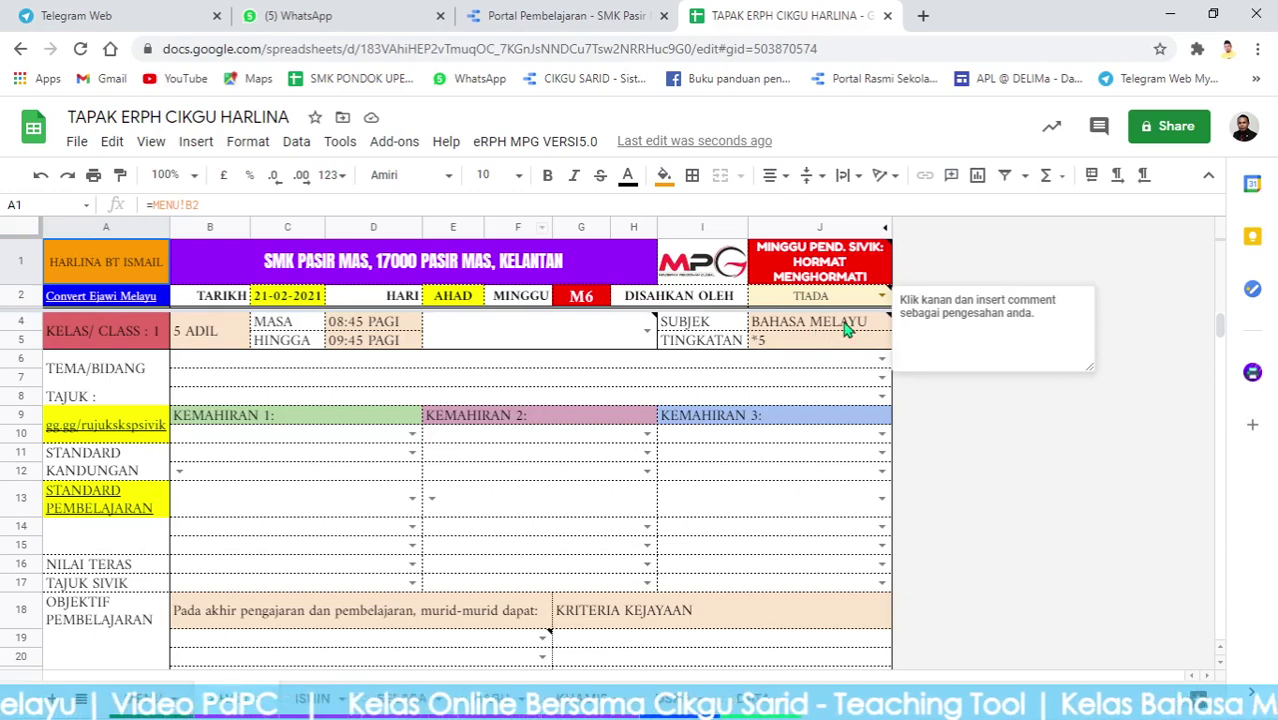
# Set the theme to Tema 1 - Anda Bersih, Anda Sihat and the topic to Cergaskan Dirimu.
pyautogui.click(868, 362)
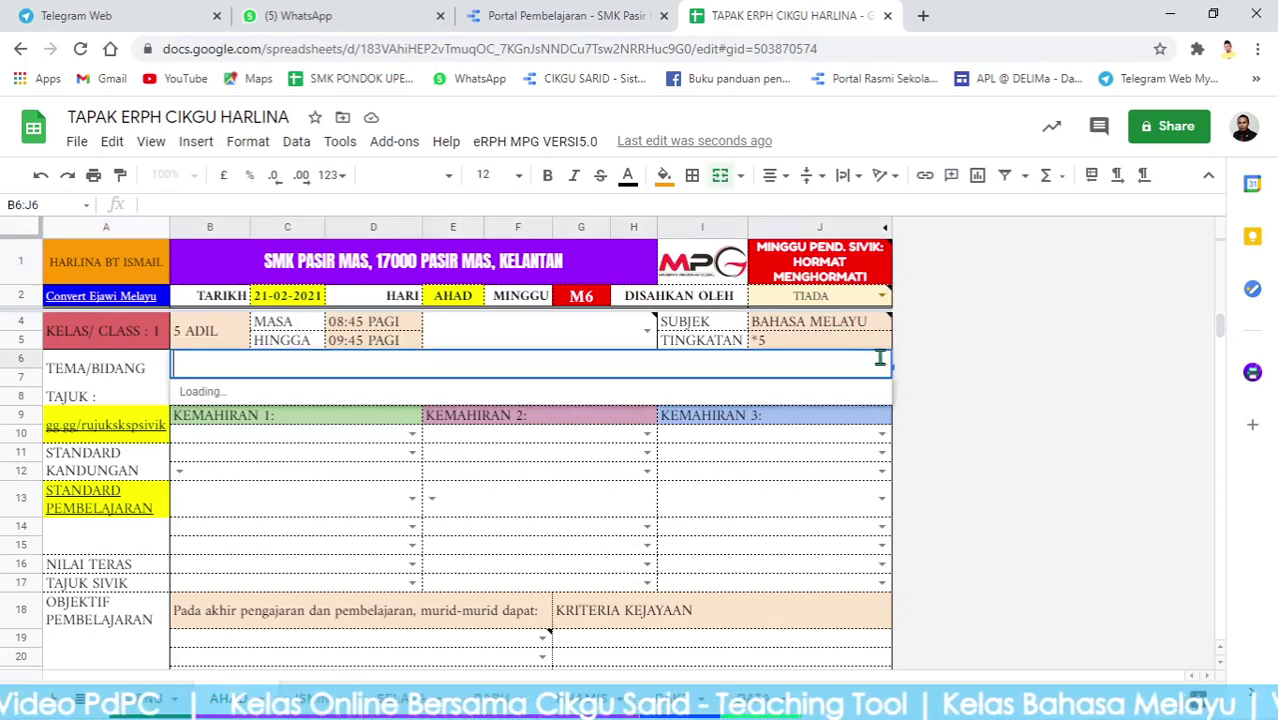
pyautogui.click(377, 438)
pyautogui.click(238, 382)
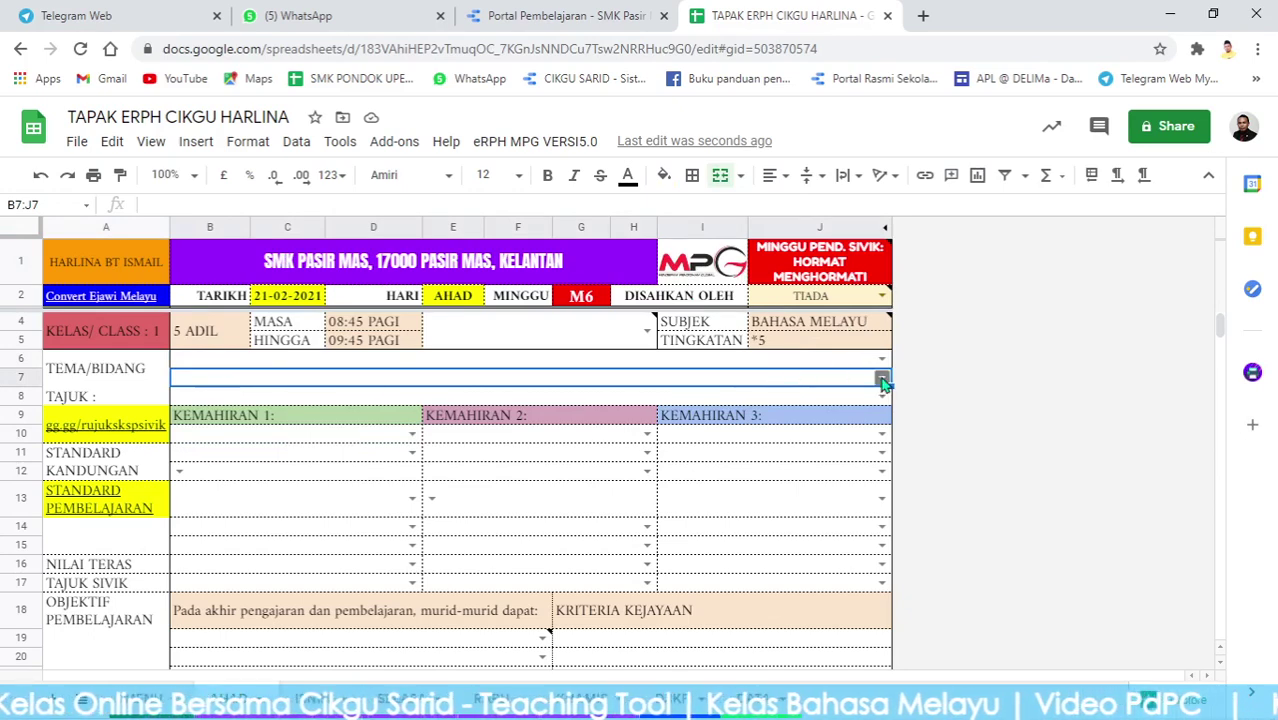
pyautogui.click(880, 375)
pyautogui.scroll(-2, 331, 549)
pyautogui.scroll(-1, 335, 545)
pyautogui.scroll(3, 330, 560)
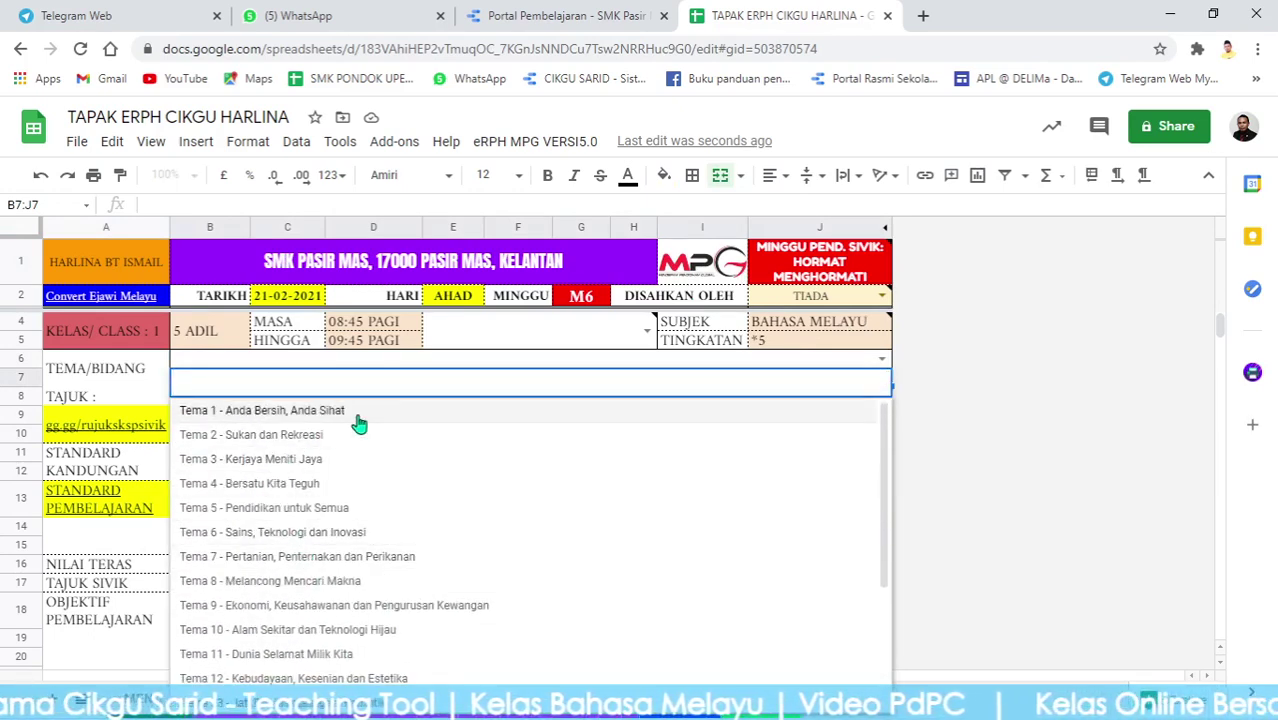
pyautogui.click(358, 412)
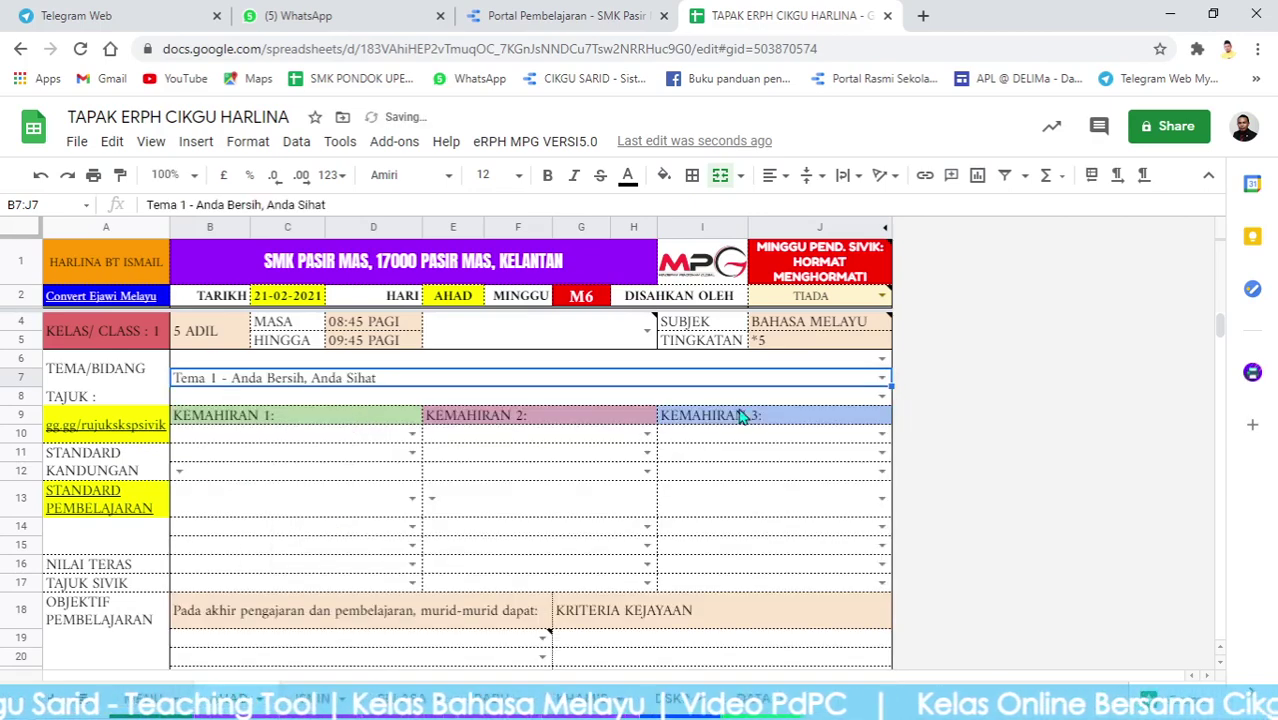
pyautogui.click(881, 397)
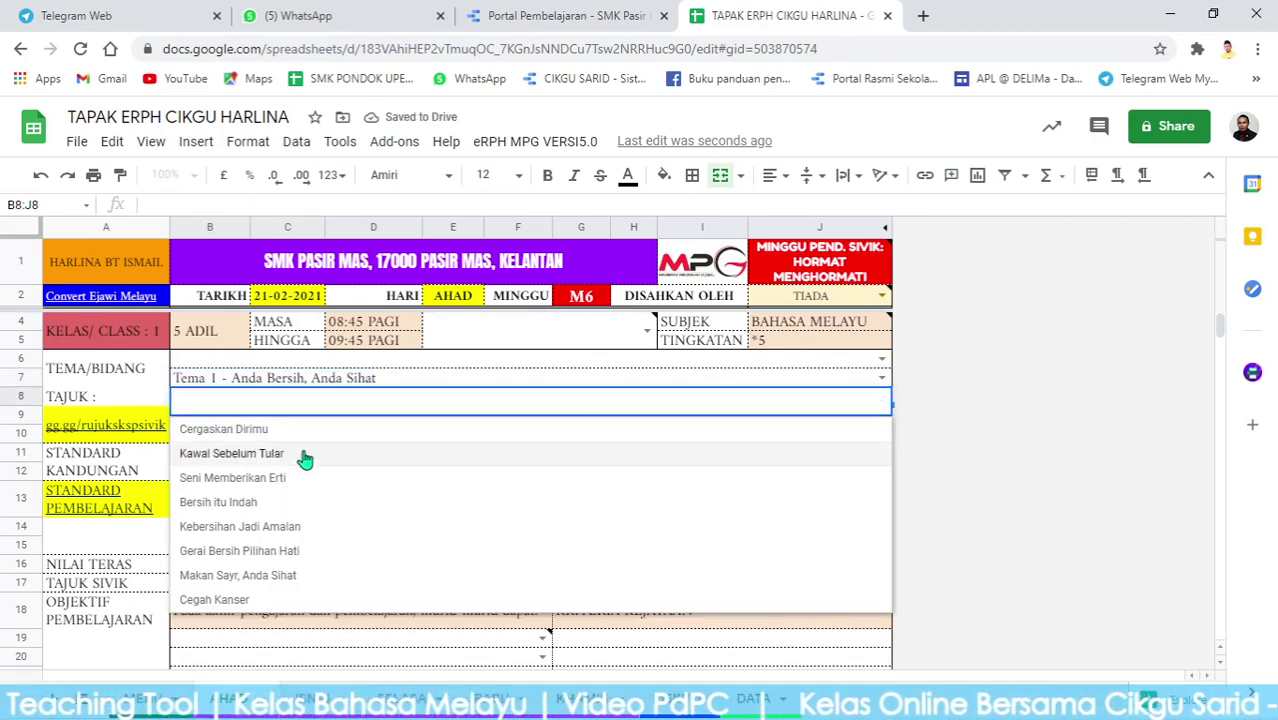
pyautogui.click(251, 434)
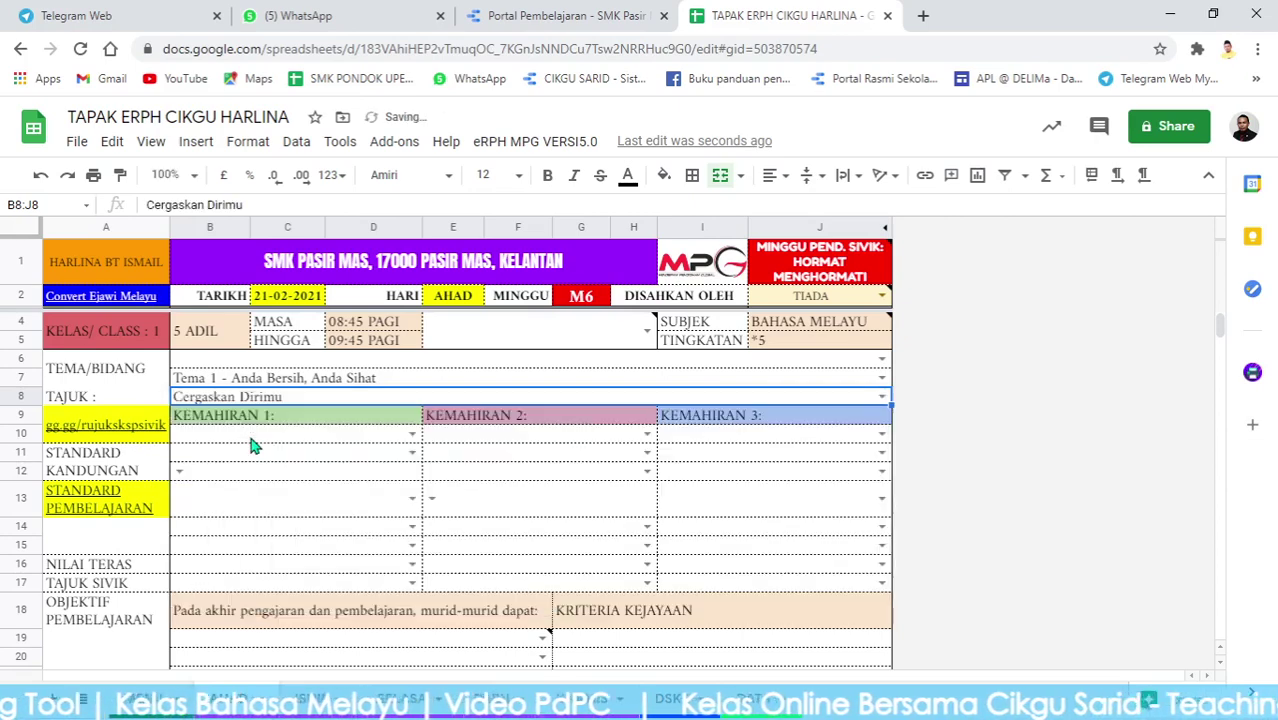
# Choose skills 1.0 Mendengar dan Bertutur, 2.0 Membaca and 3.0 Menulis for Kemahiran 1-3.
pyautogui.click(409, 436)
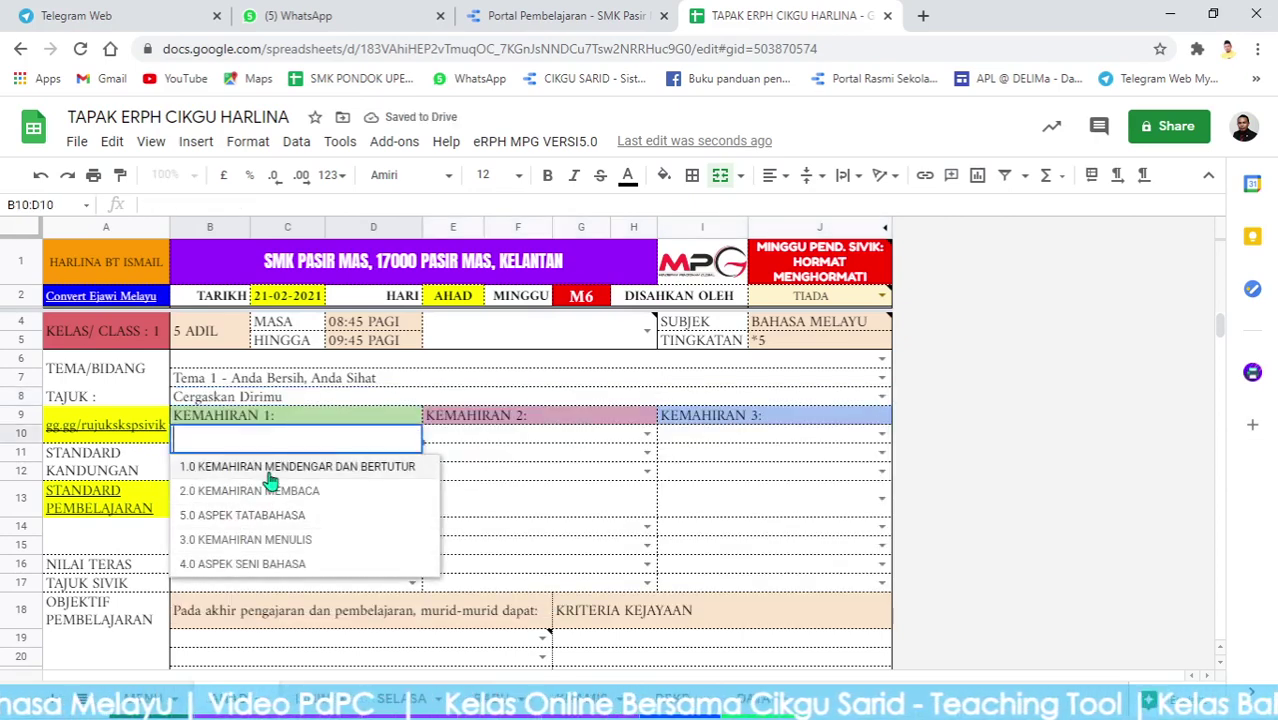
pyautogui.click(288, 467)
pyautogui.click(645, 441)
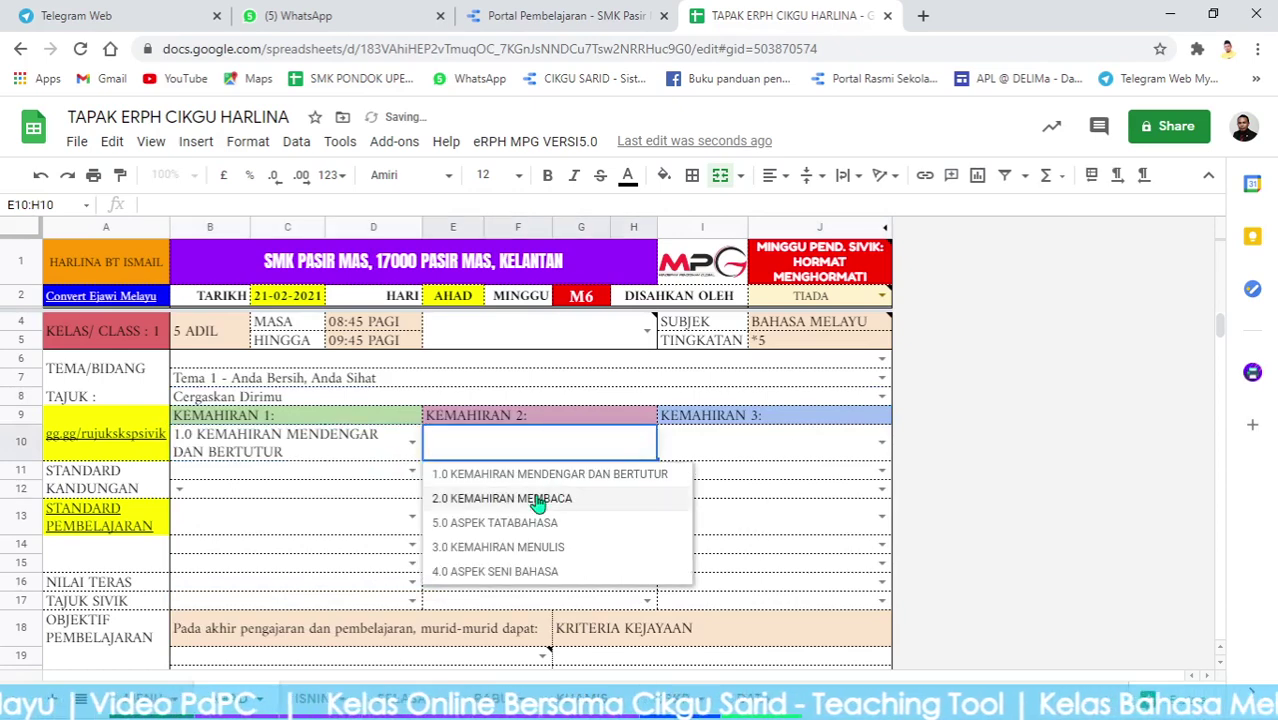
pyautogui.click(536, 498)
pyautogui.click(881, 443)
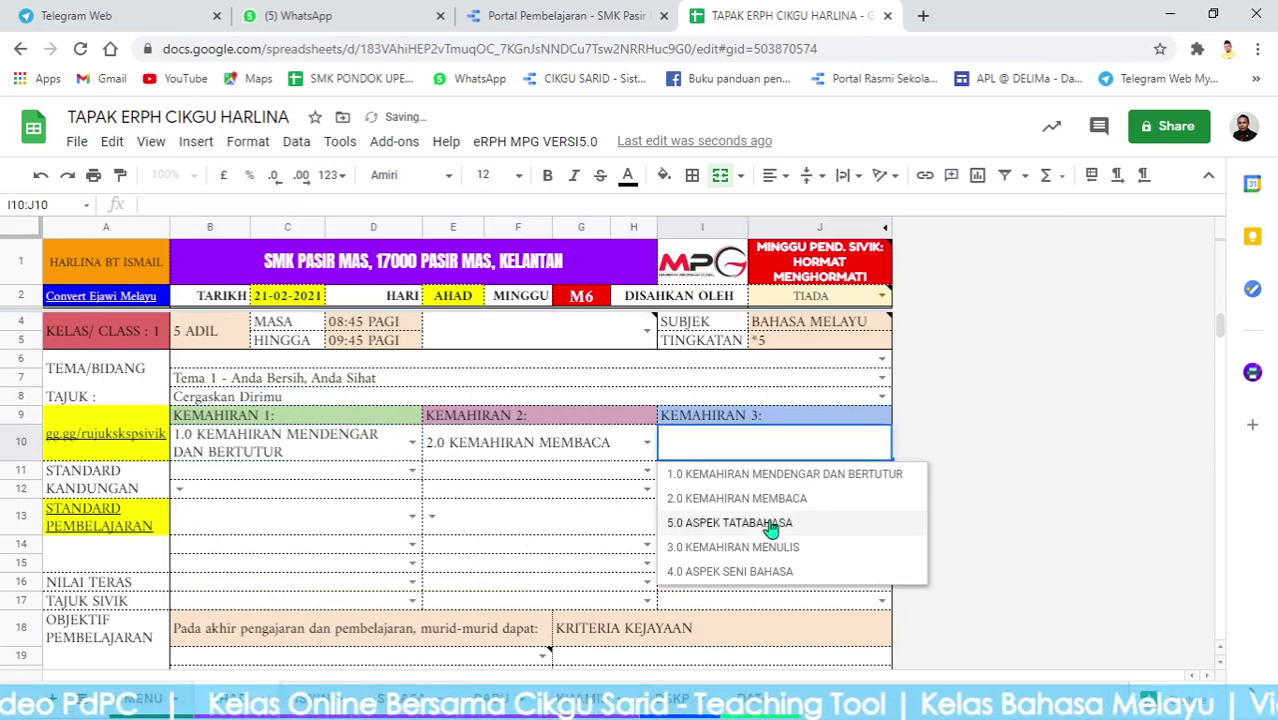
pyautogui.click(730, 548)
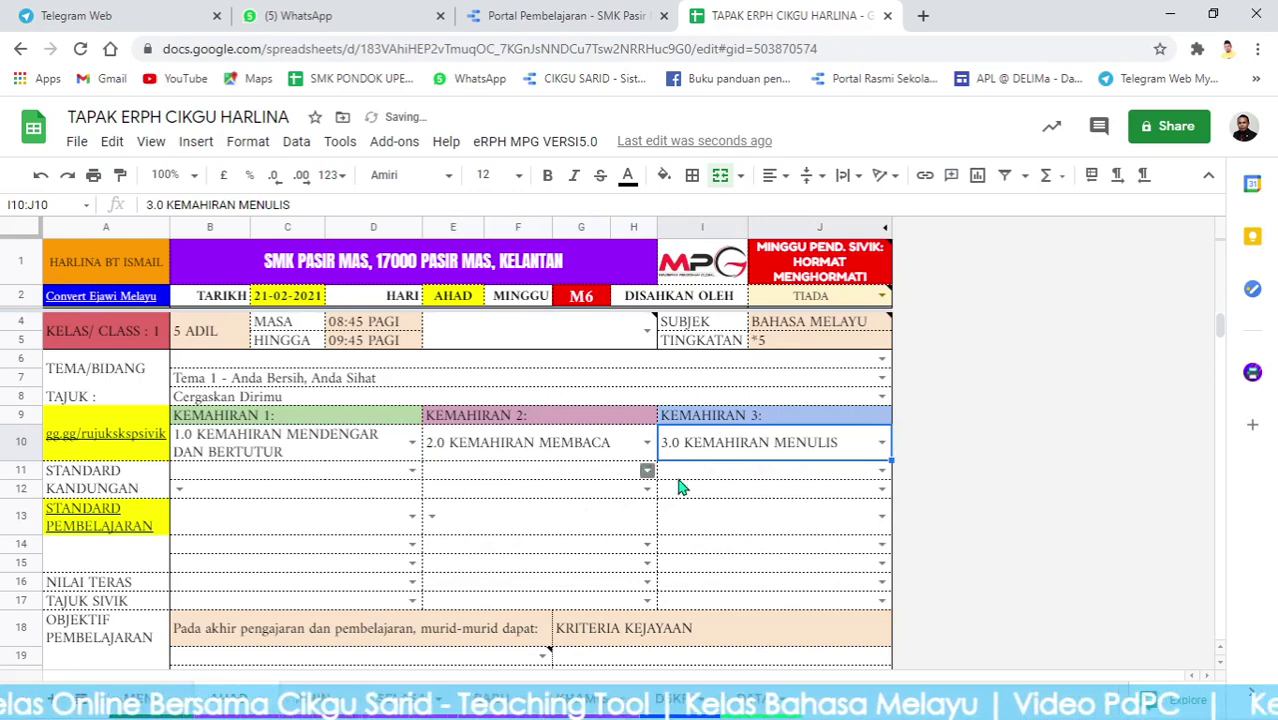
pyautogui.scroll(-1, 272, 457)
pyautogui.scroll(1, 277, 452)
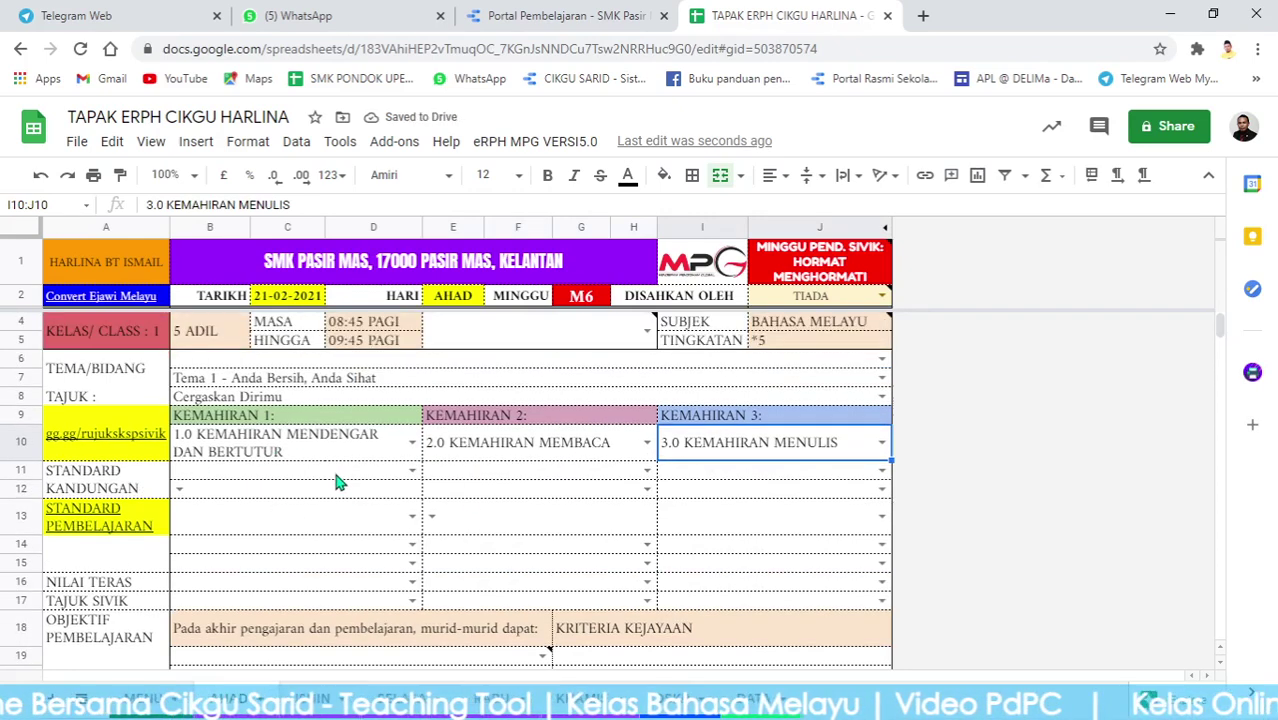
pyautogui.scroll(-10, 344, 478)
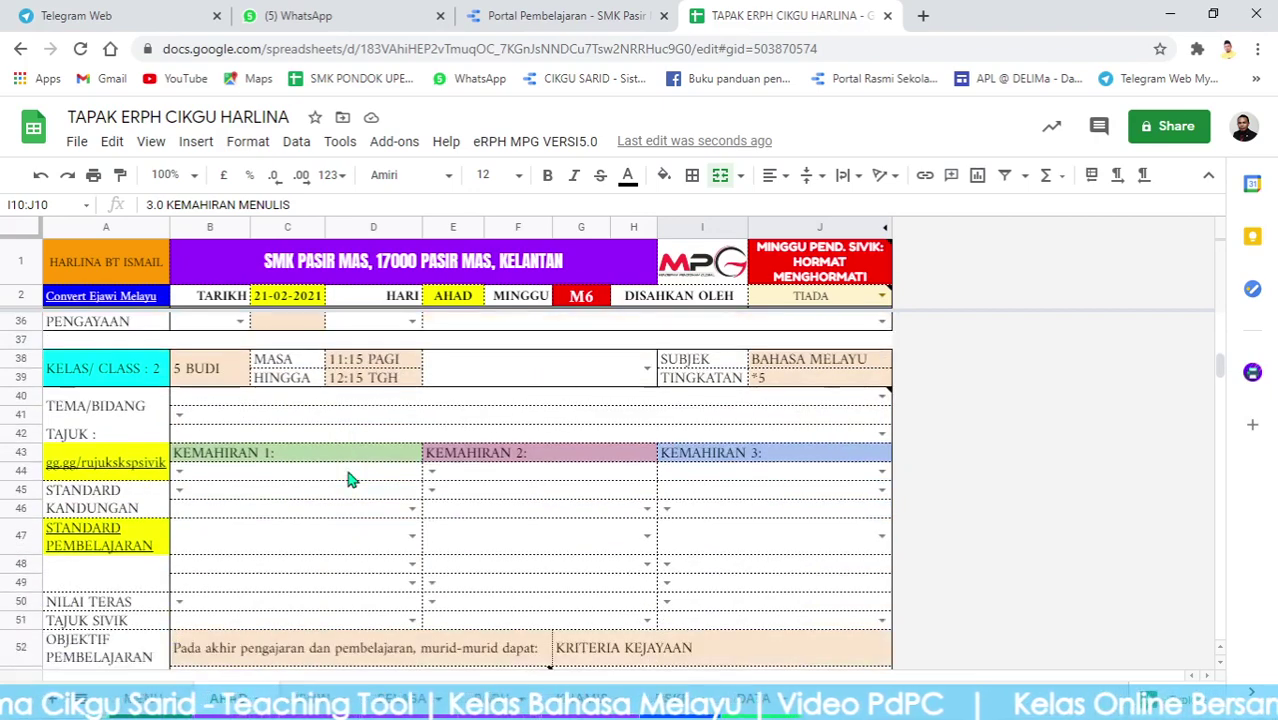
pyautogui.scroll(10, 344, 478)
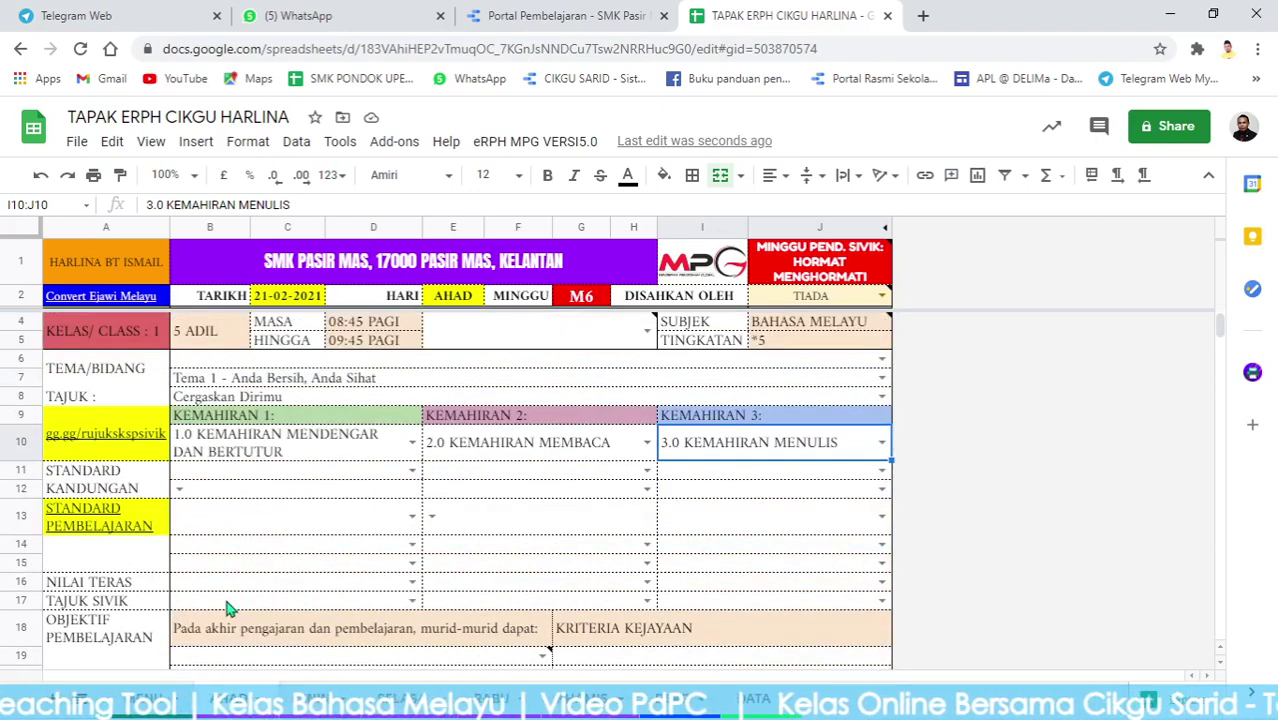
pyautogui.click(143, 698)
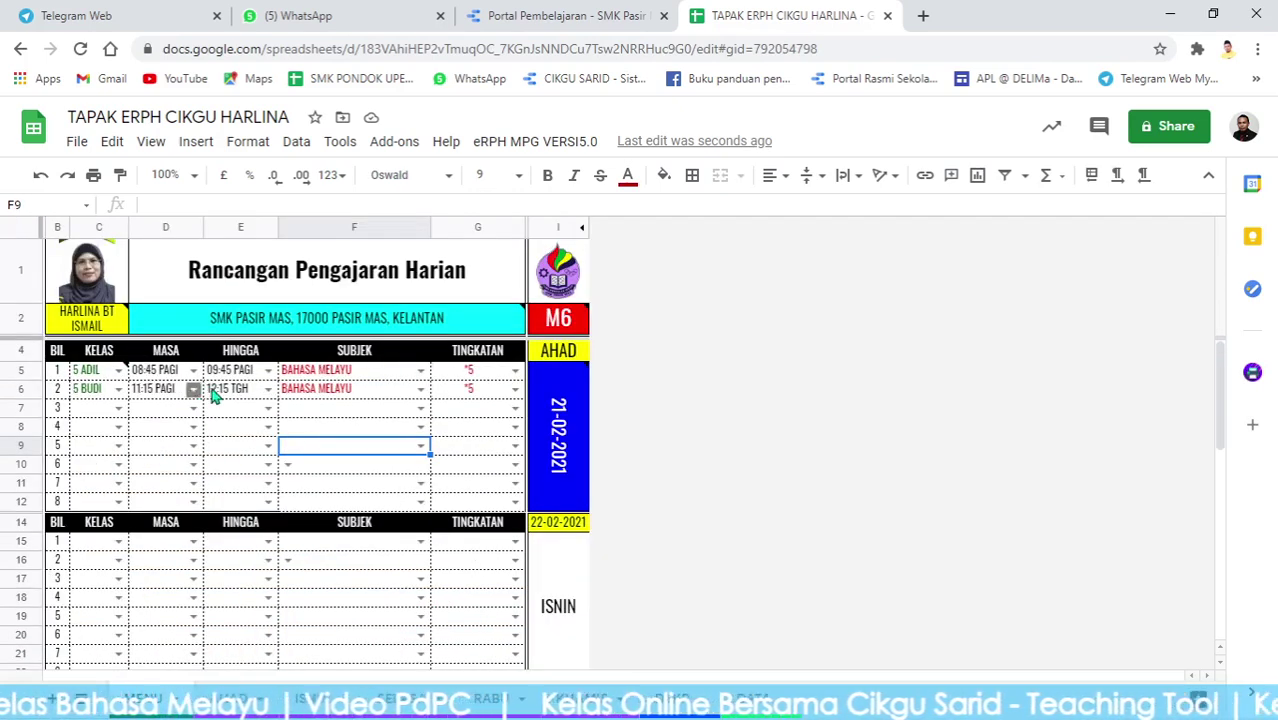
pyautogui.scroll(-10, 318, 463)
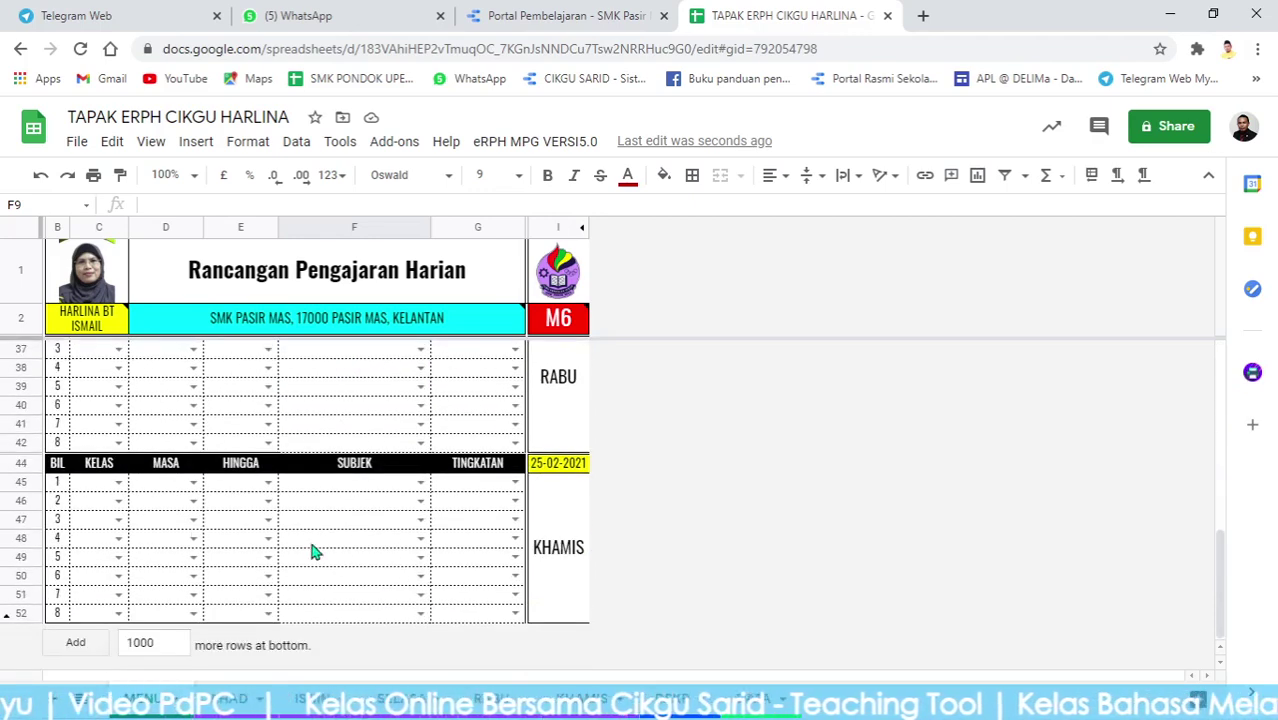
pyautogui.scroll(10, 313, 551)
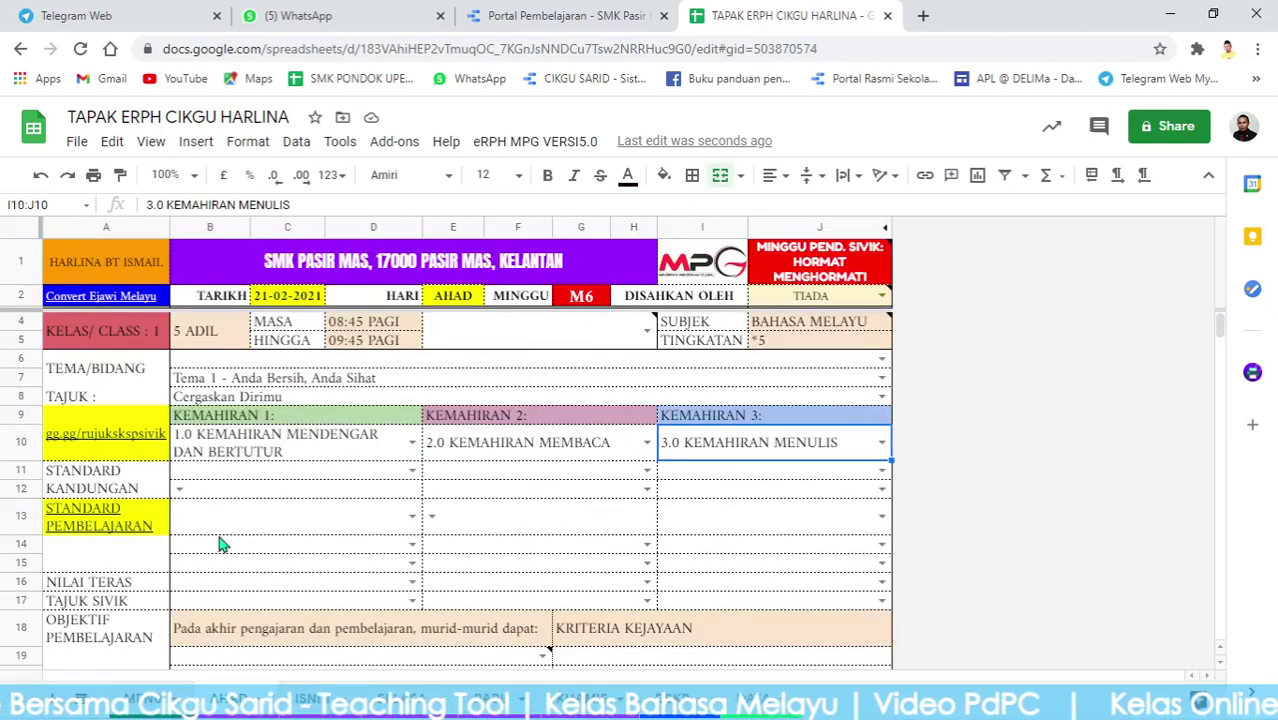
pyautogui.click(148, 688)
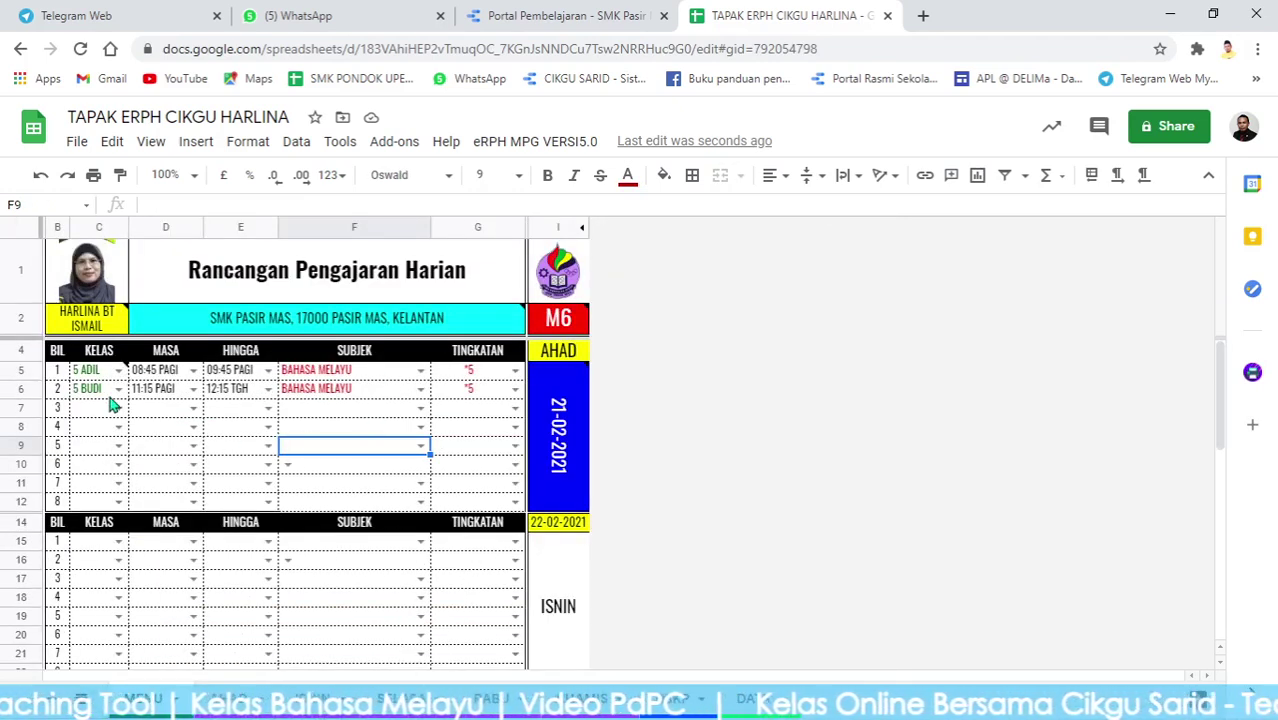
pyautogui.scroll(-3, 200, 451)
pyautogui.scroll(-10, 288, 508)
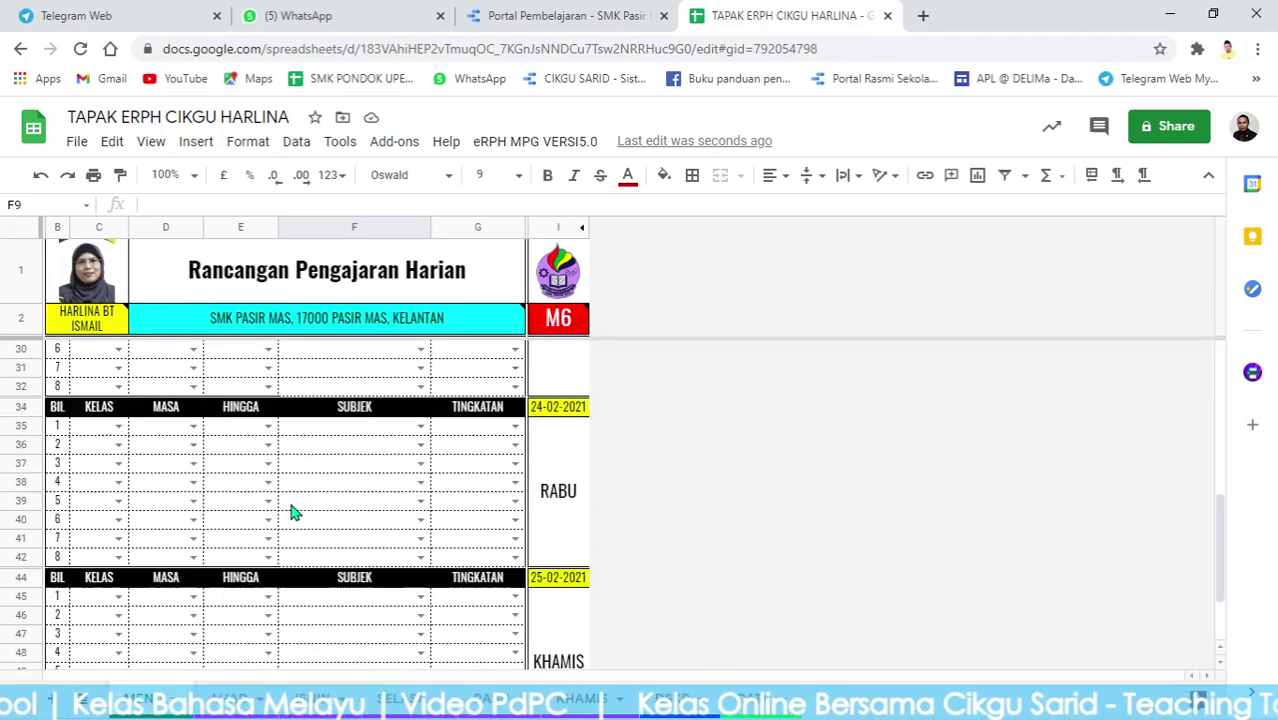
pyautogui.click(228, 698)
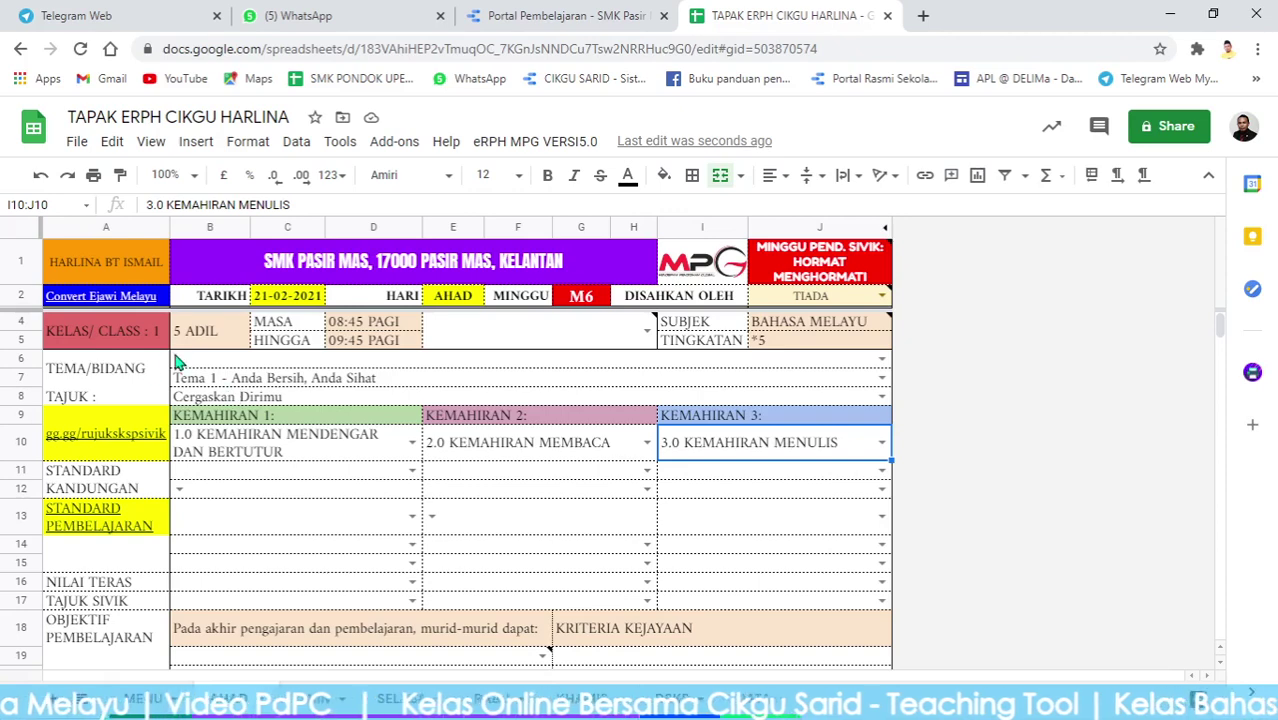
pyautogui.click(226, 341)
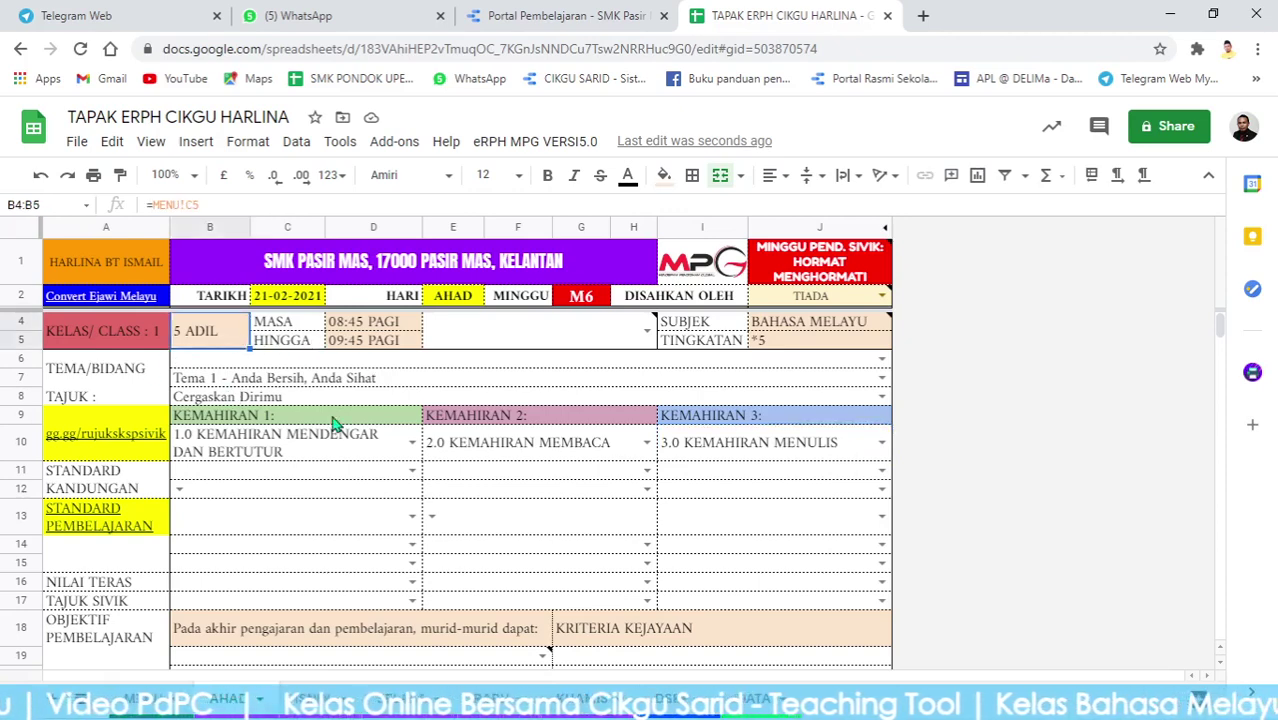
pyautogui.scroll(-10, 351, 456)
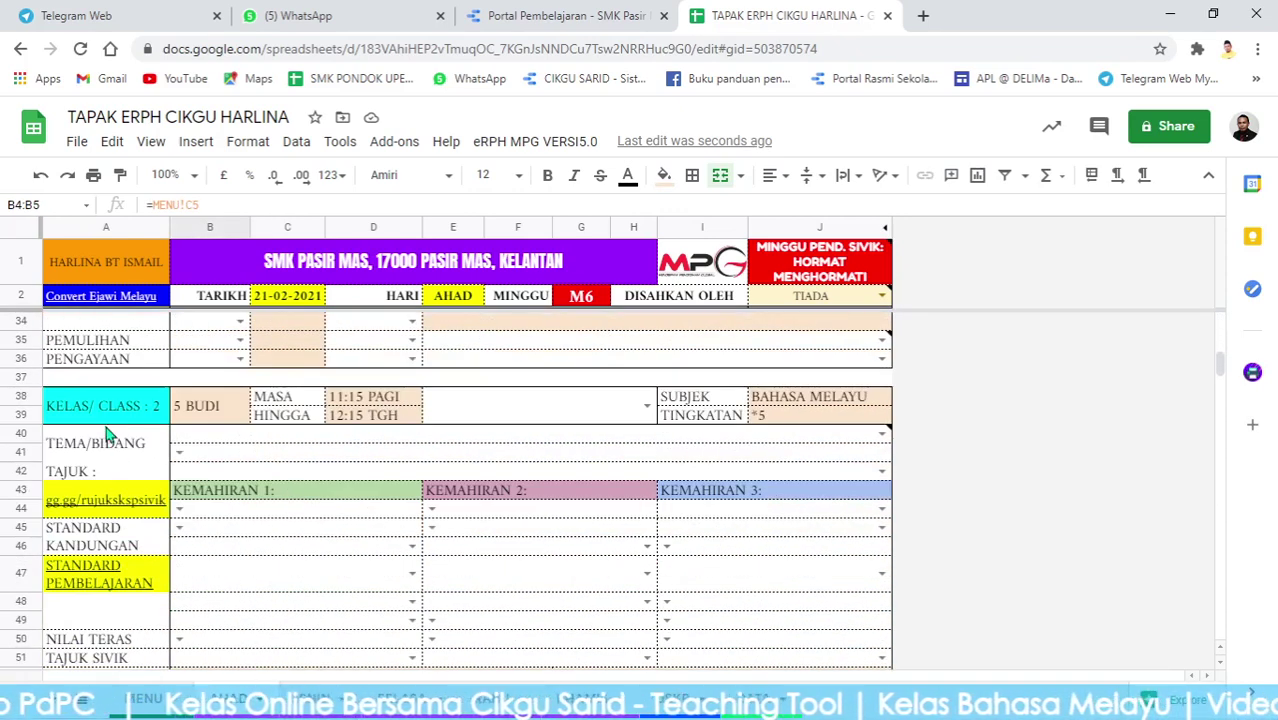
pyautogui.click(178, 410)
pyautogui.scroll(-7, 500, 440)
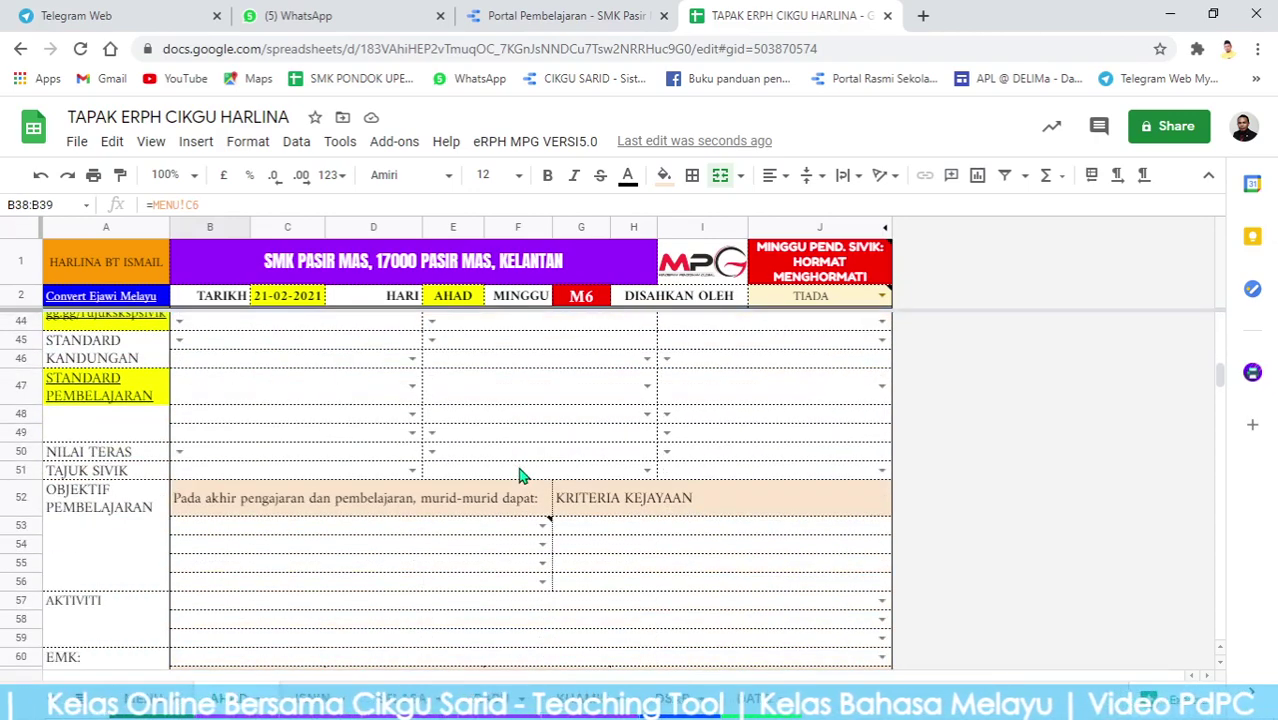
pyautogui.scroll(12, 470, 500)
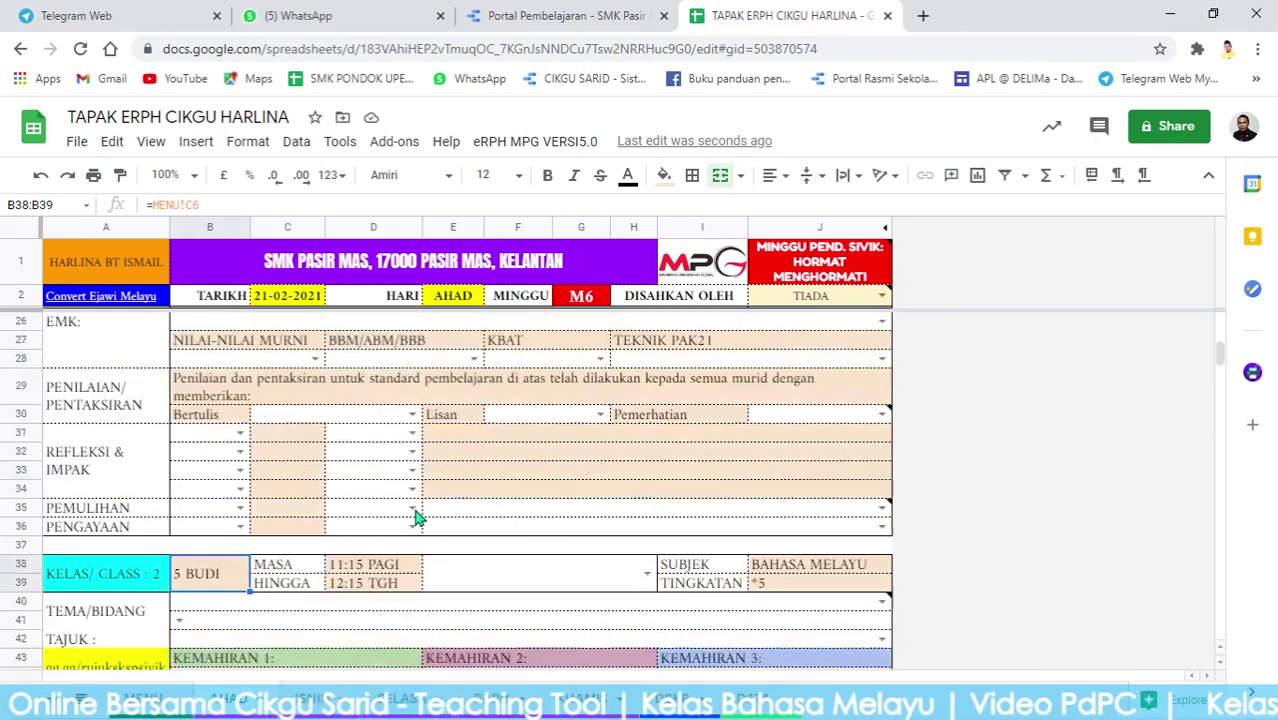
pyautogui.scroll(2, 440, 520)
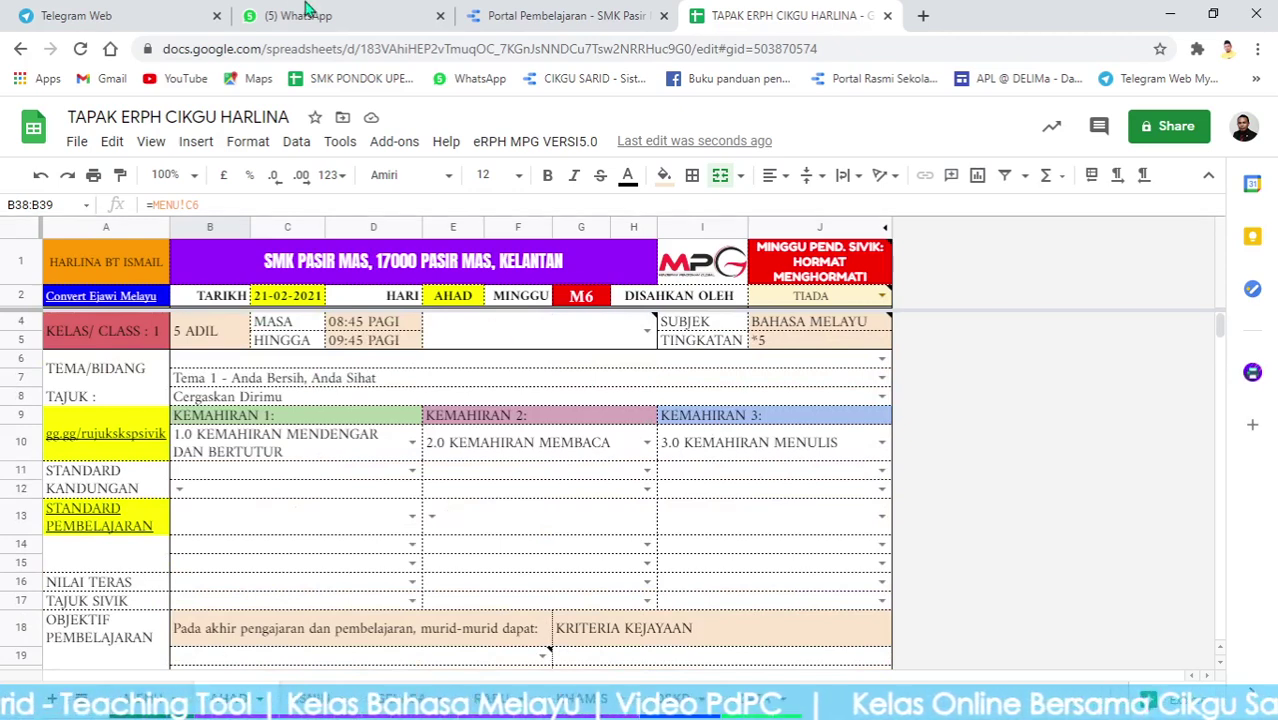
# Switch to the Portal Pembelajaran SMK Pasir Mas report and scroll to its top.
pyautogui.click(540, 16)
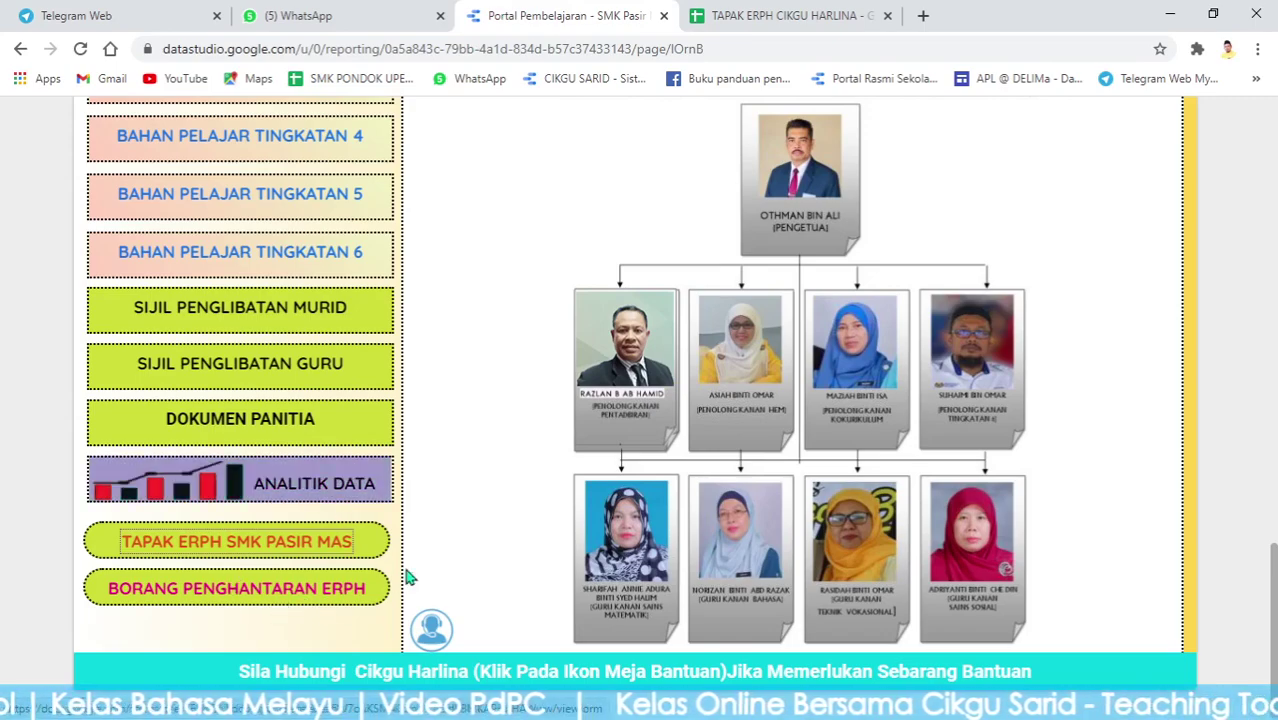
pyautogui.scroll(4, 1034, 390)
pyautogui.scroll(10, 1125, 402)
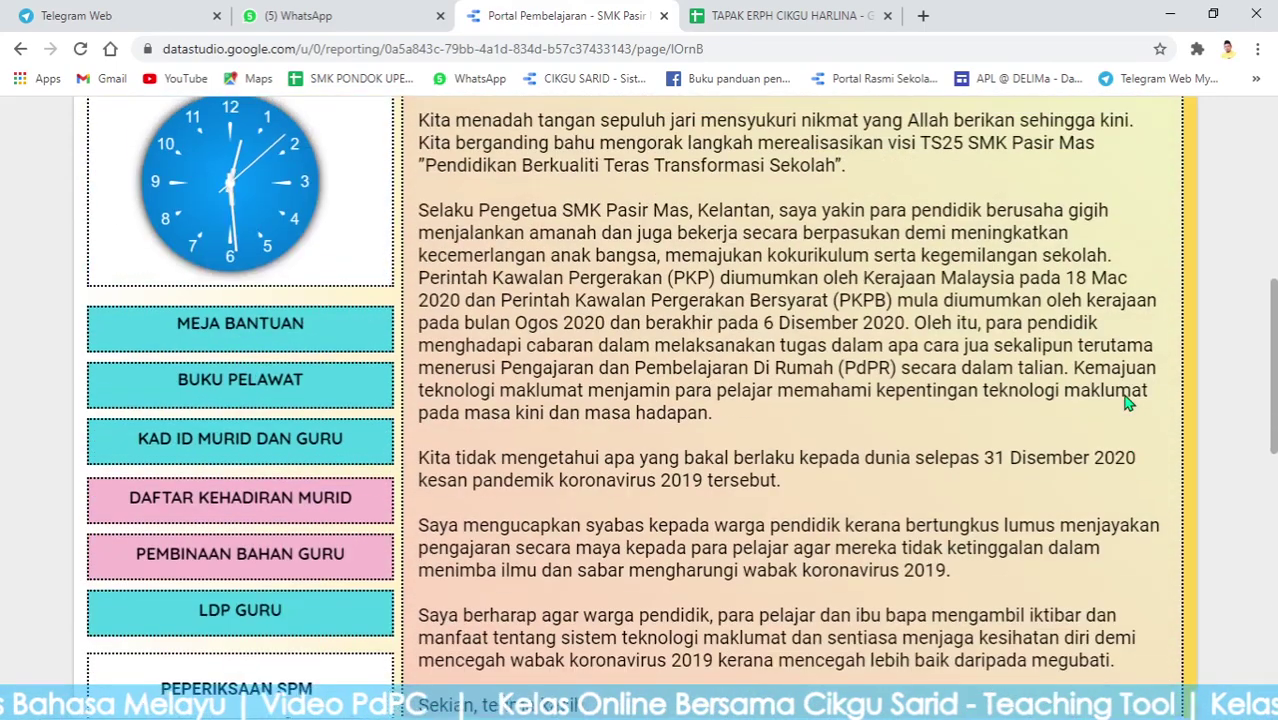